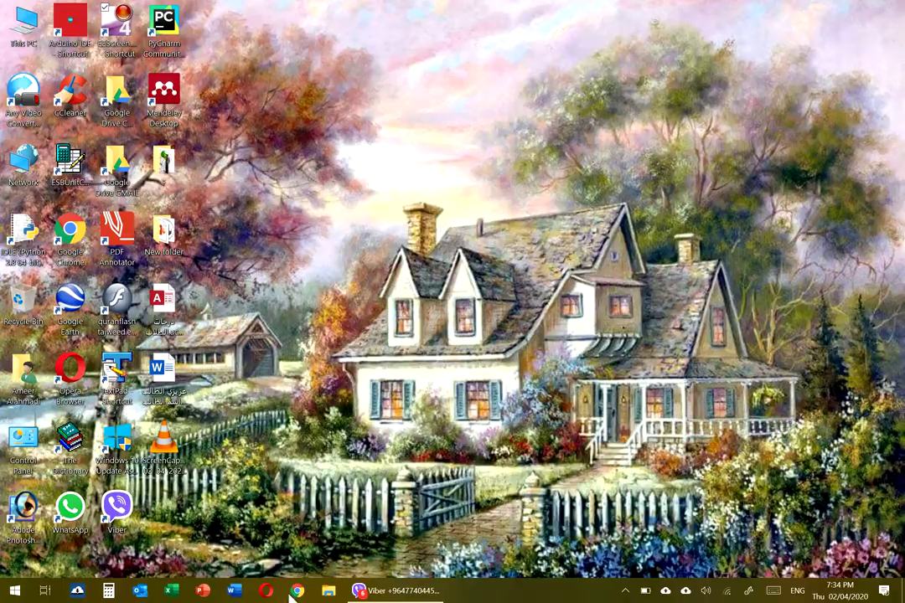
Step: Launch Access from the Programs list and choose Blank database
left_click(17, 592)
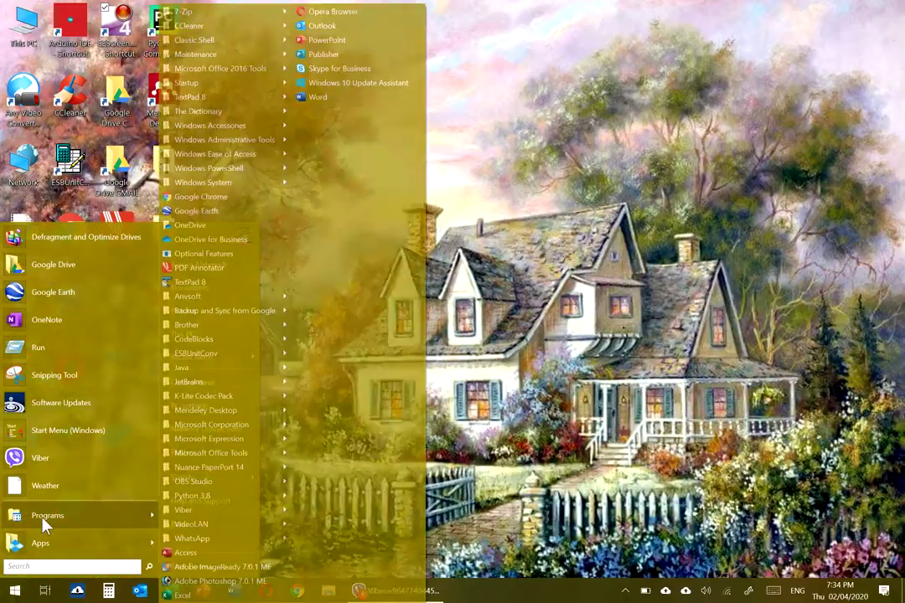
mouse_move(48, 515)
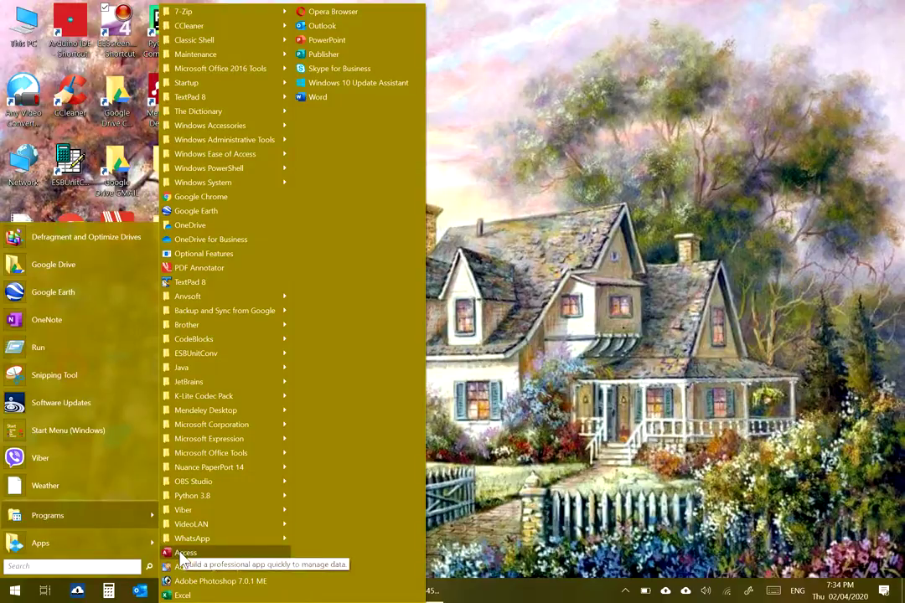
left_click(181, 553)
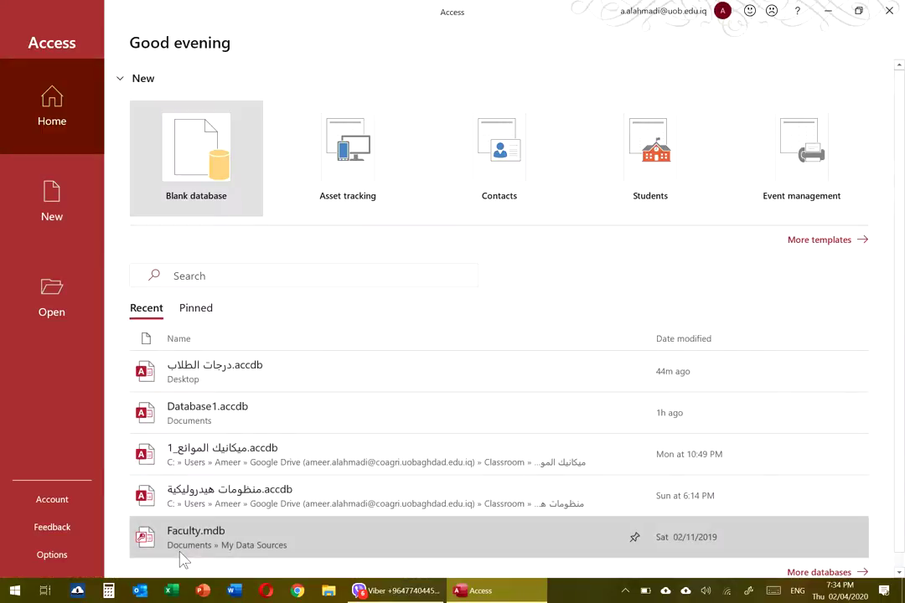
left_click(198, 171)
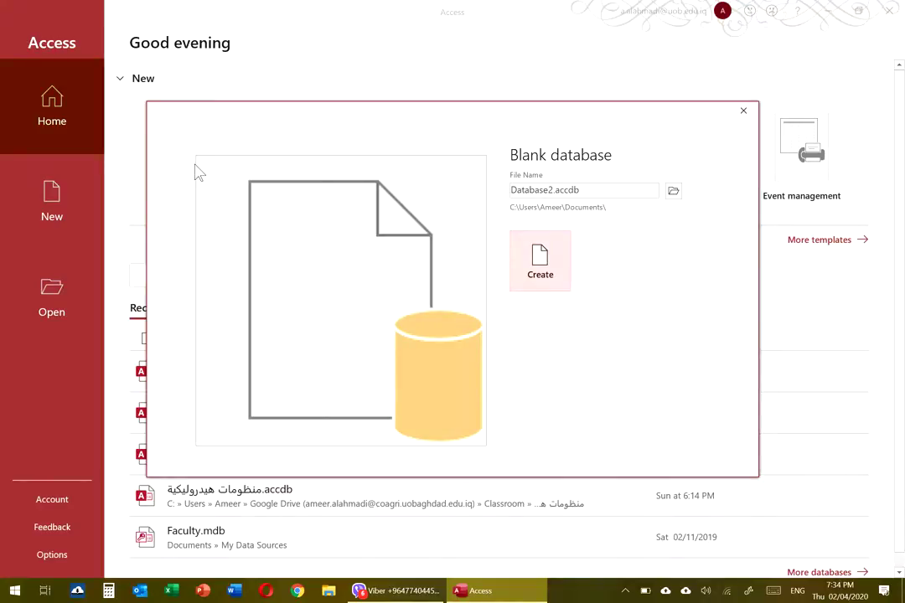
Step: Rename the new database file from Database2 to الطلاب.accdb
left_click(532, 188)
double_click(531, 188)
left_click(531, 187)
key("Left")
key("Left")
key("shift+Left")
key("shift+Left")
key("shift+Left")
key("shift+Left")
key("shift+Left")
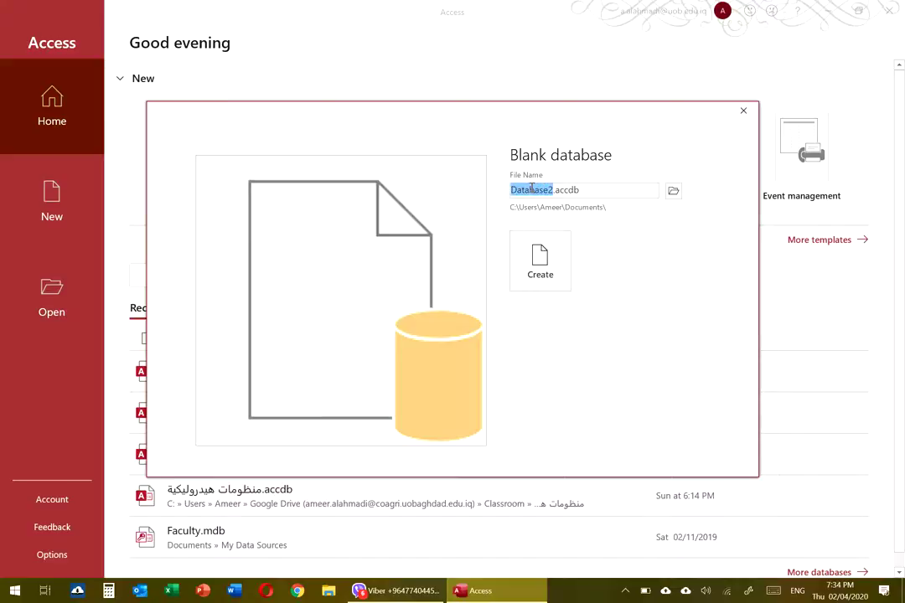
type("hgj")
key("BackSpace")
key("BackSpace")
key("BackSpace")
key("alt+shift")
type("الطلاب")
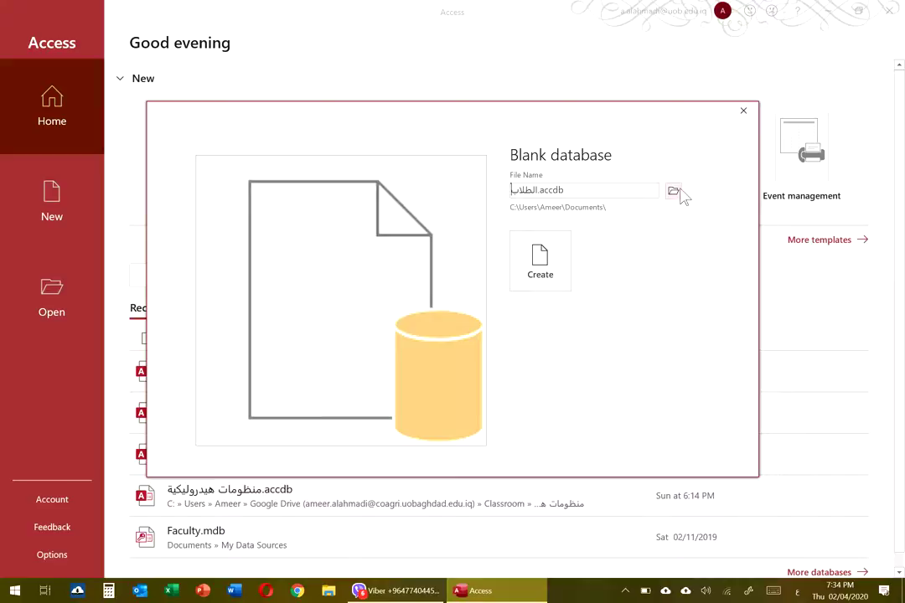
Step: Save the database in a new Desktop folder named الطلاب and create it
left_click(682, 191)
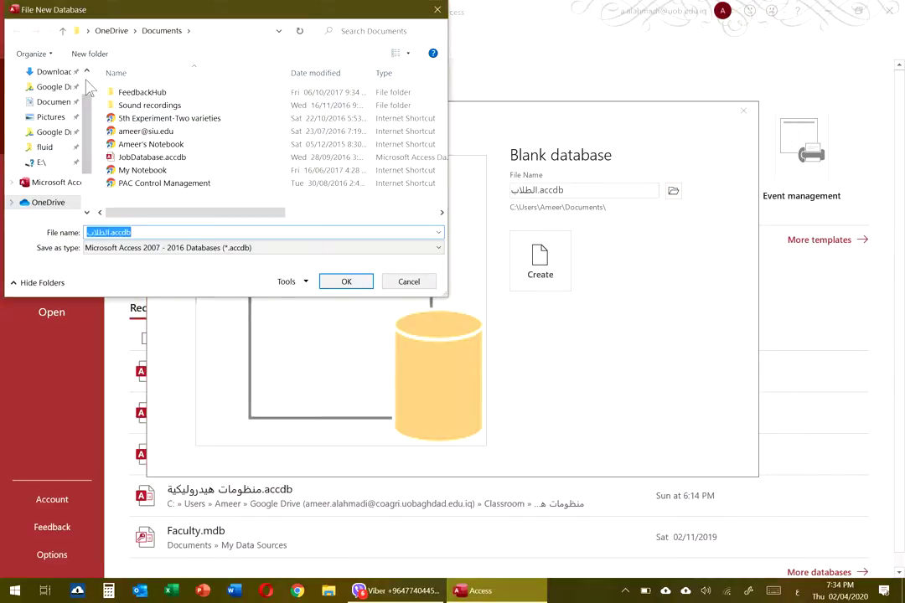
scroll(84, 90, "up", 1)
left_click(52, 97)
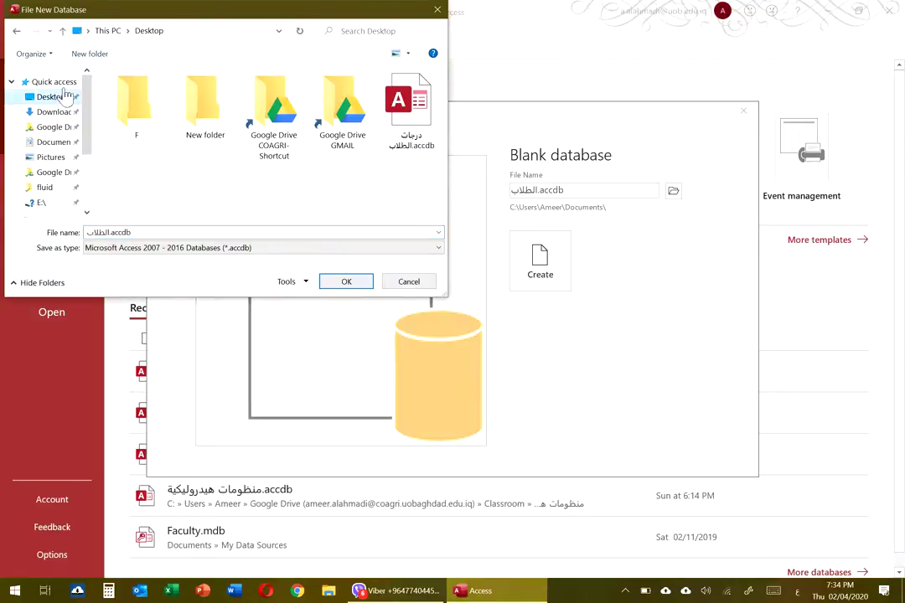
left_click(90, 54)
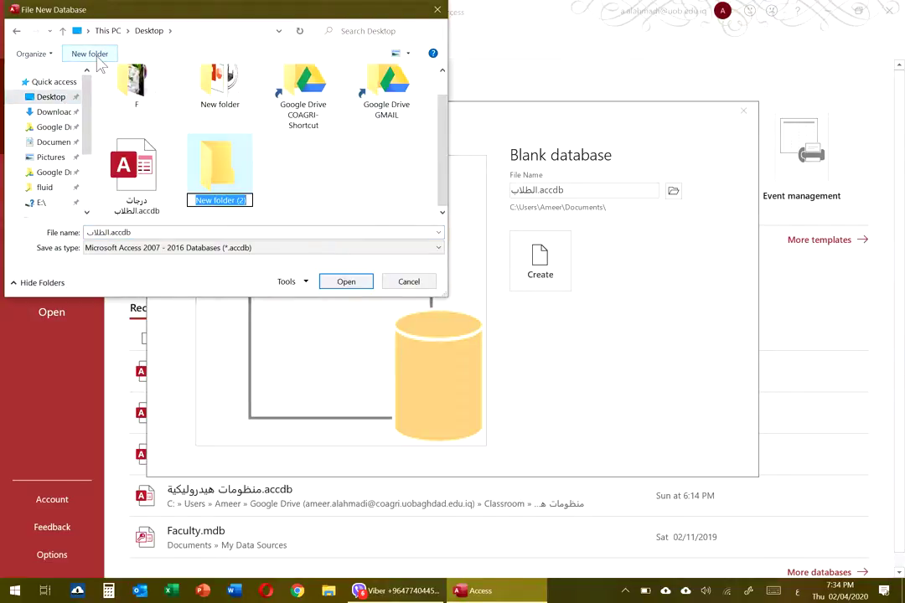
type("الطلا")
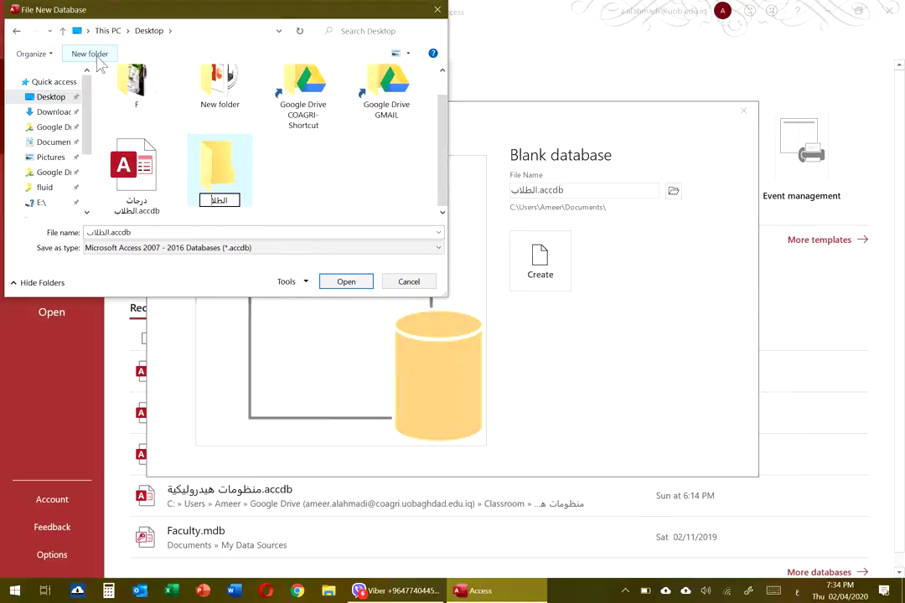
type("ب")
key("Return")
key("Return")
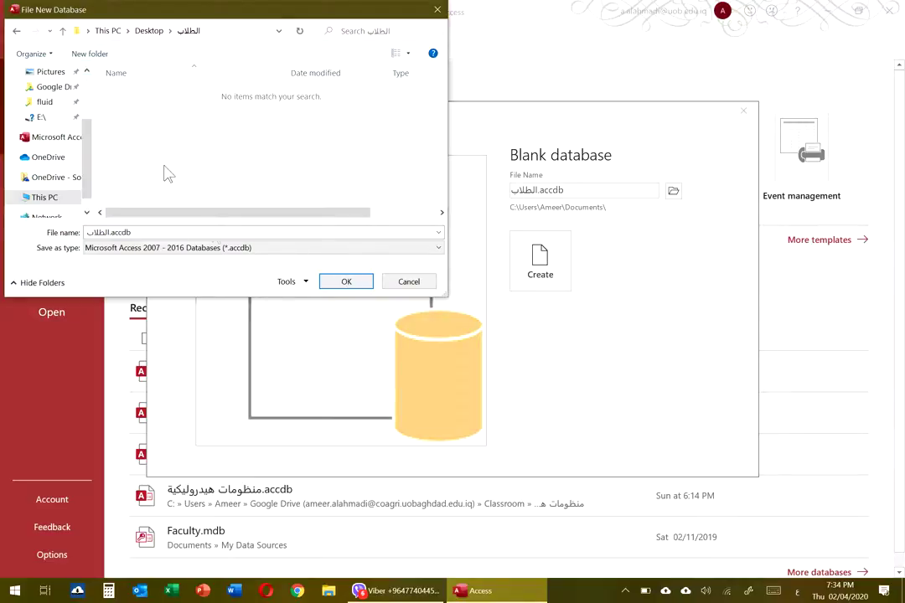
left_click(344, 282)
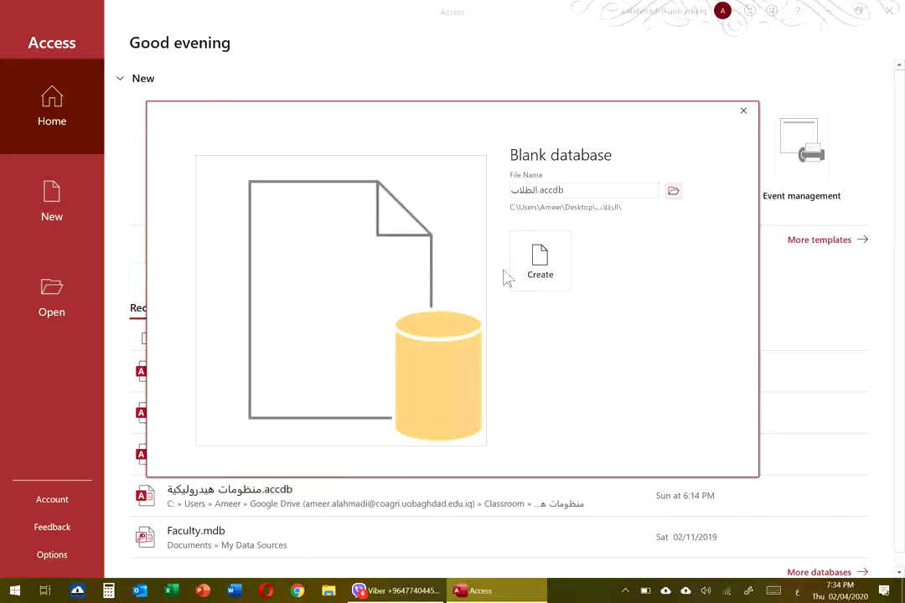
left_click(542, 268)
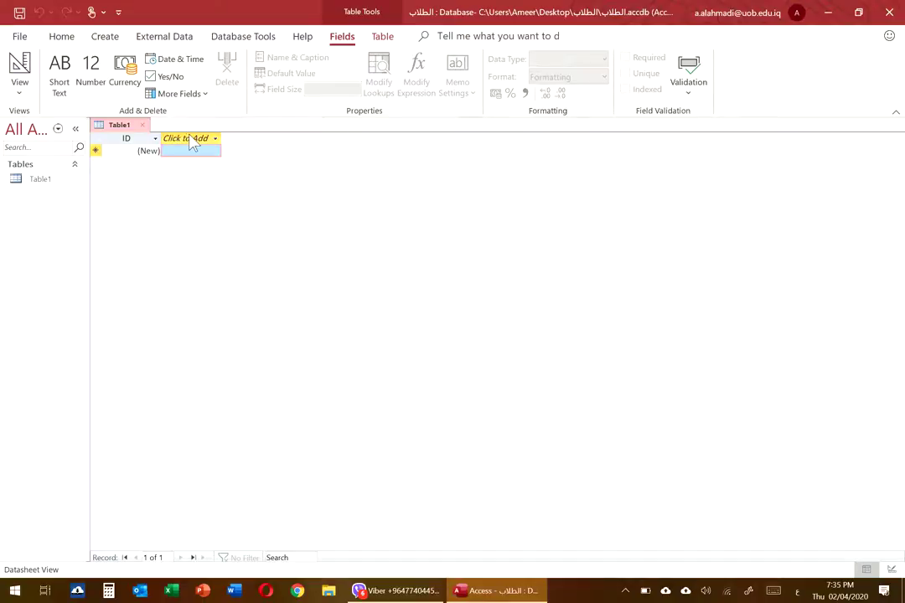
Step: Add a Long Text field named اسم الطالب to Table1
left_click(189, 138)
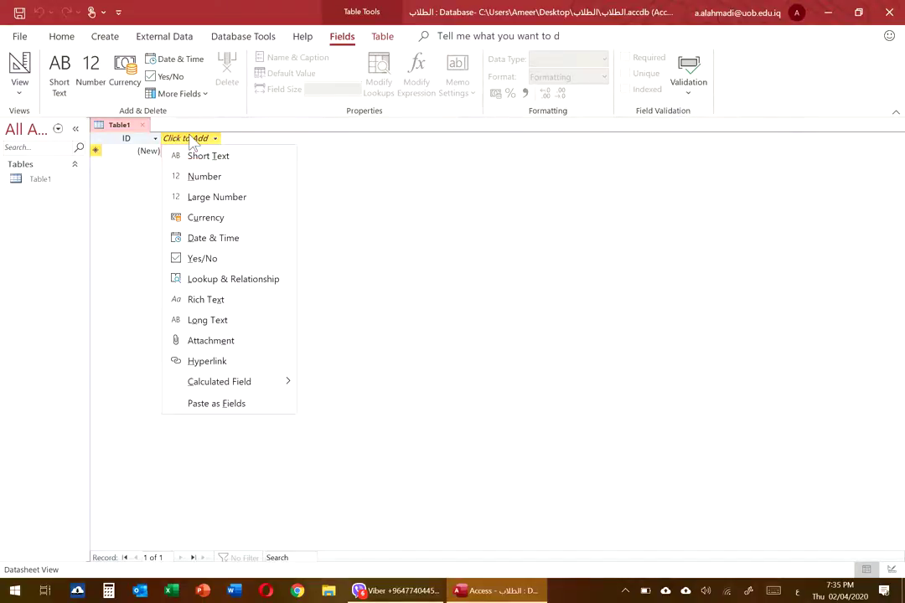
left_click(189, 141)
left_click(190, 143)
left_click(145, 151)
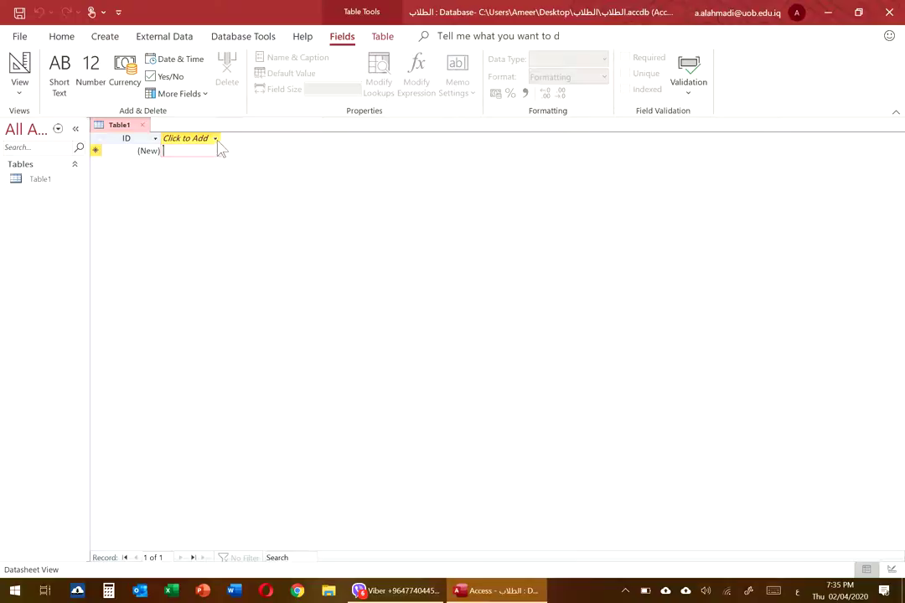
left_click(218, 144)
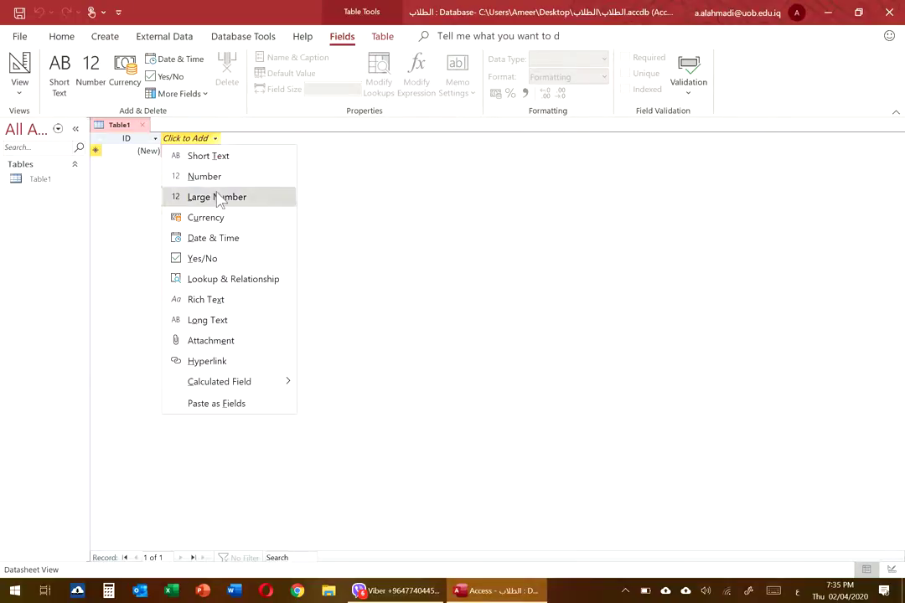
left_click(220, 320)
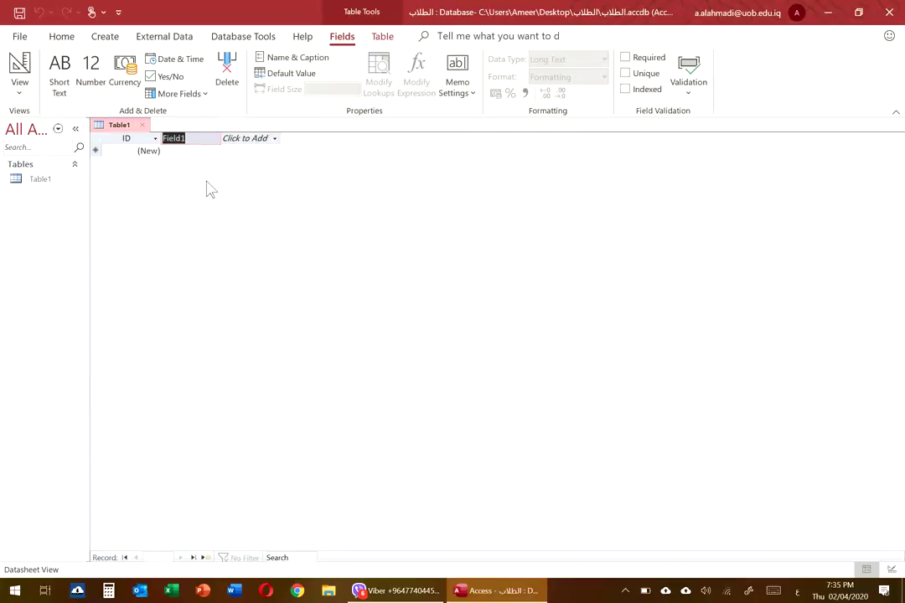
key("BackSpace")
type("اسم")
type(" الطالب")
Step: Add two Number grade fields named 1 and 2
left_click(274, 139)
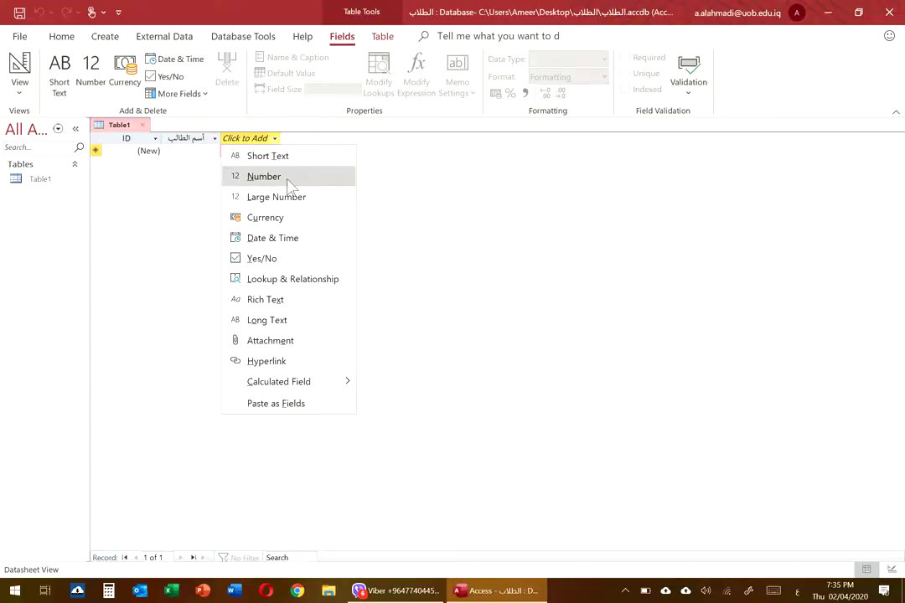
left_click(289, 180)
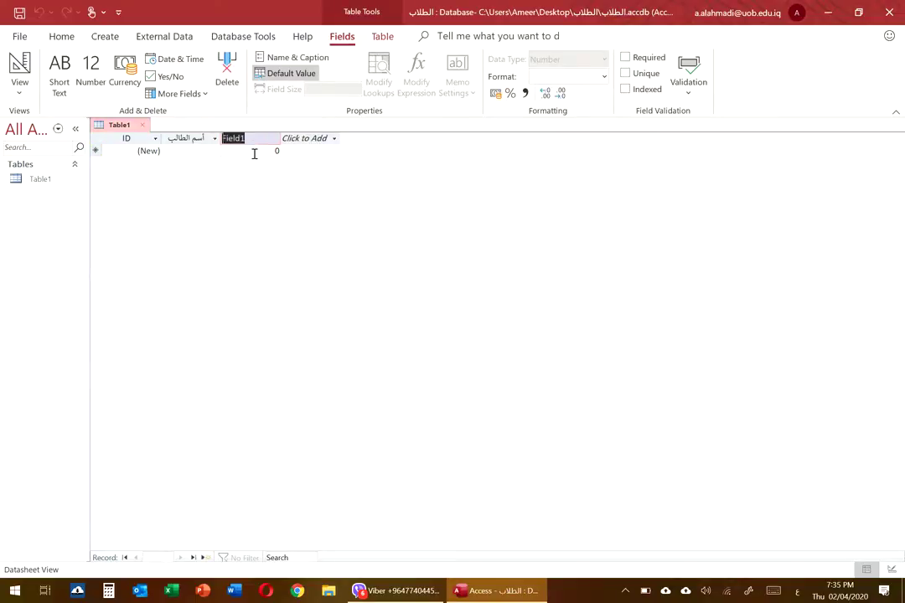
left_click(254, 153)
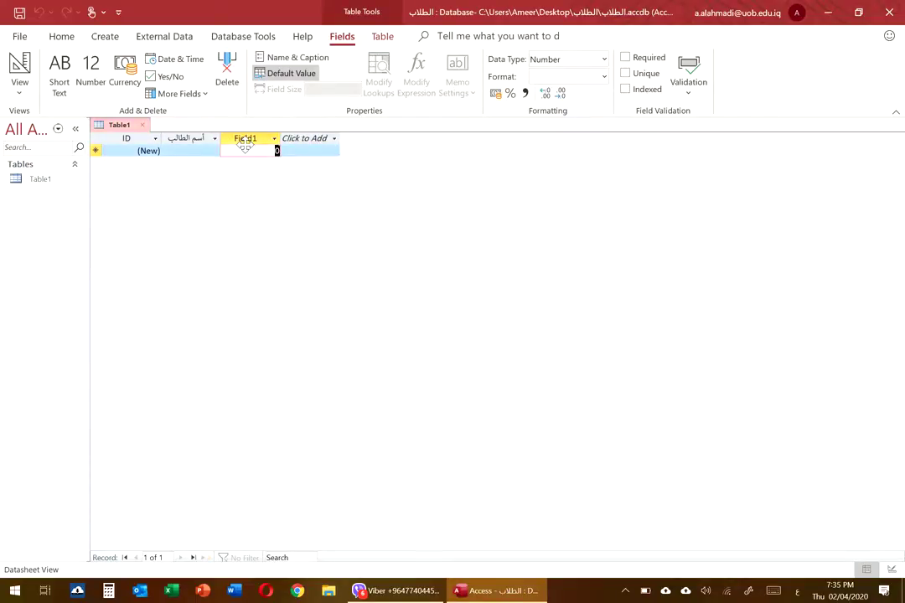
left_click(248, 139)
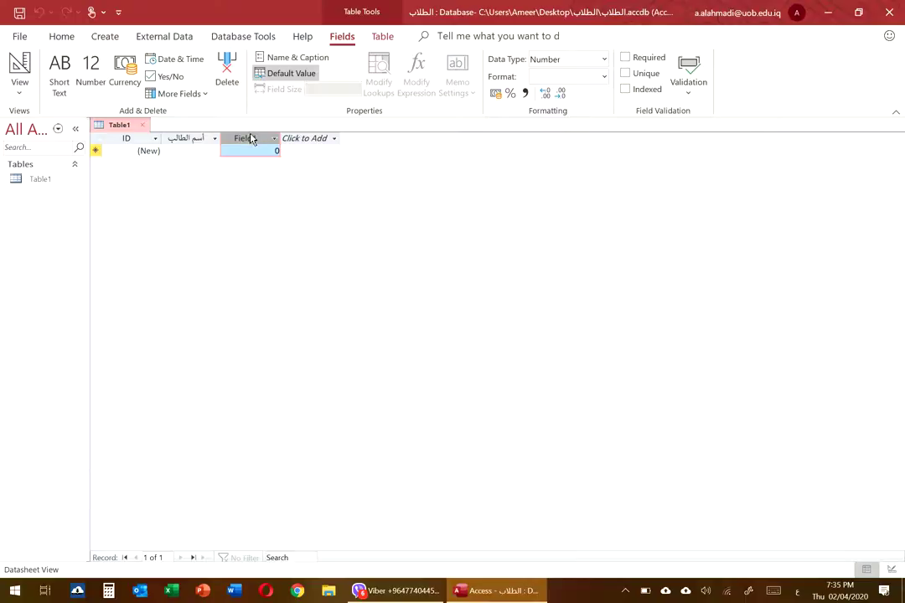
double_click(248, 138)
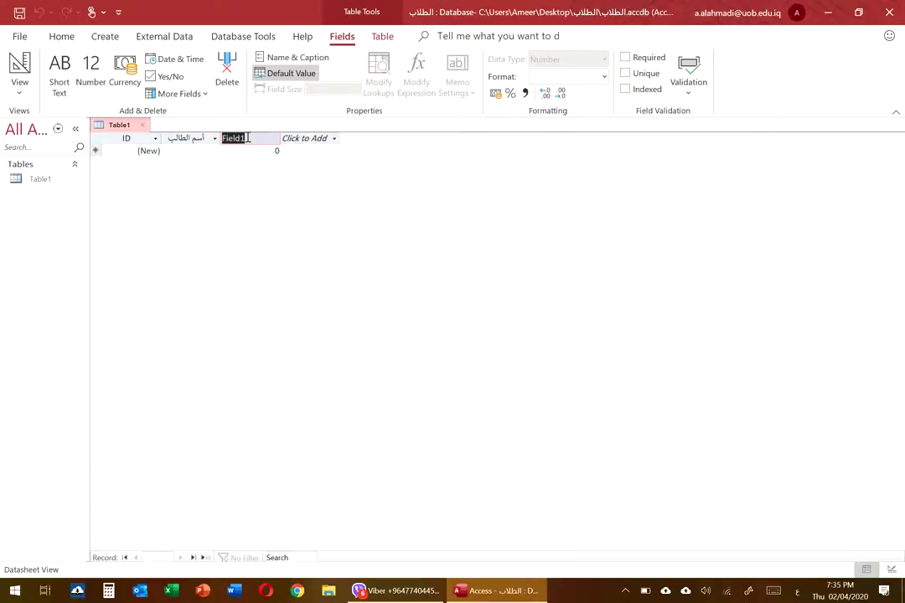
type("درج")
key("BackSpace")
key("BackSpace")
key("BackSpace")
type("1")
key("Return")
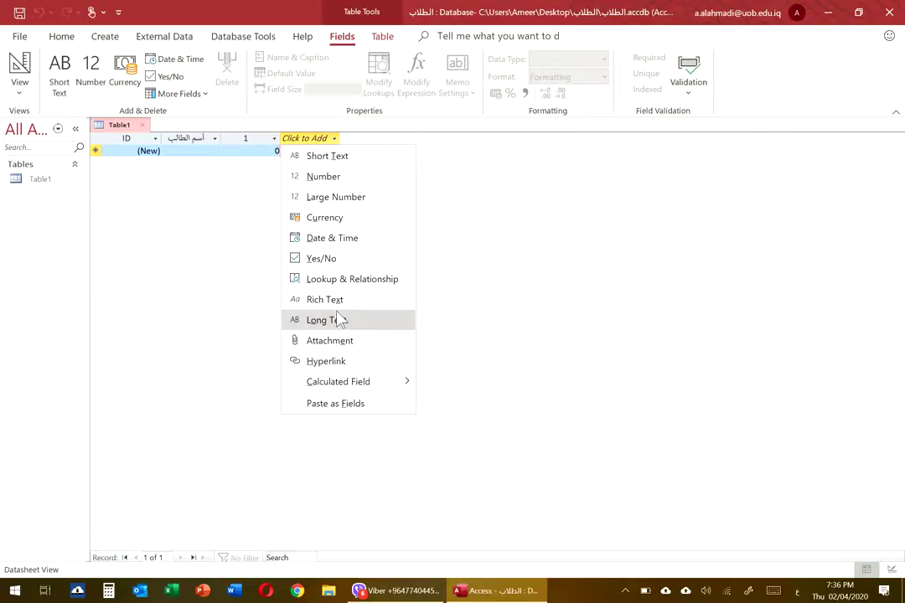
left_click(327, 186)
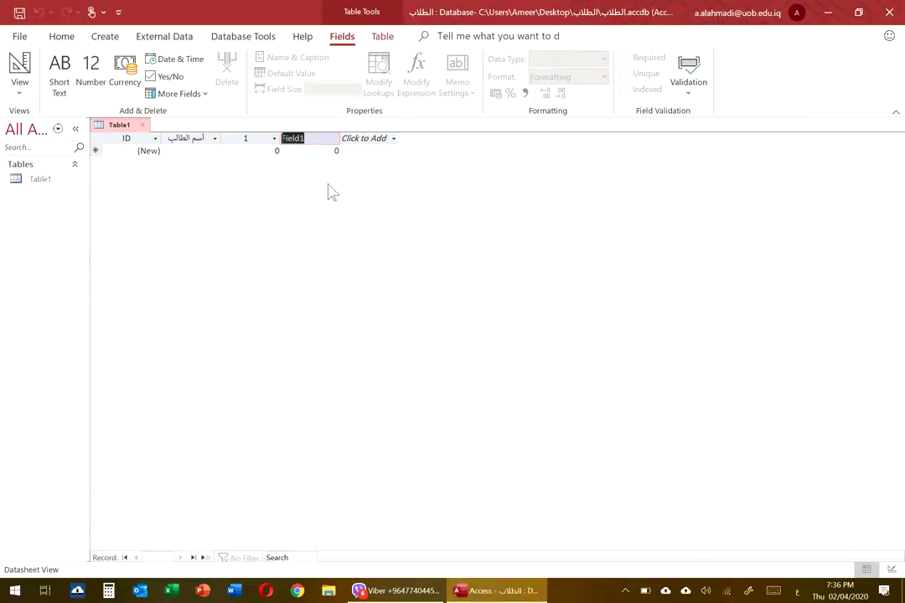
type("2")
key("Return")
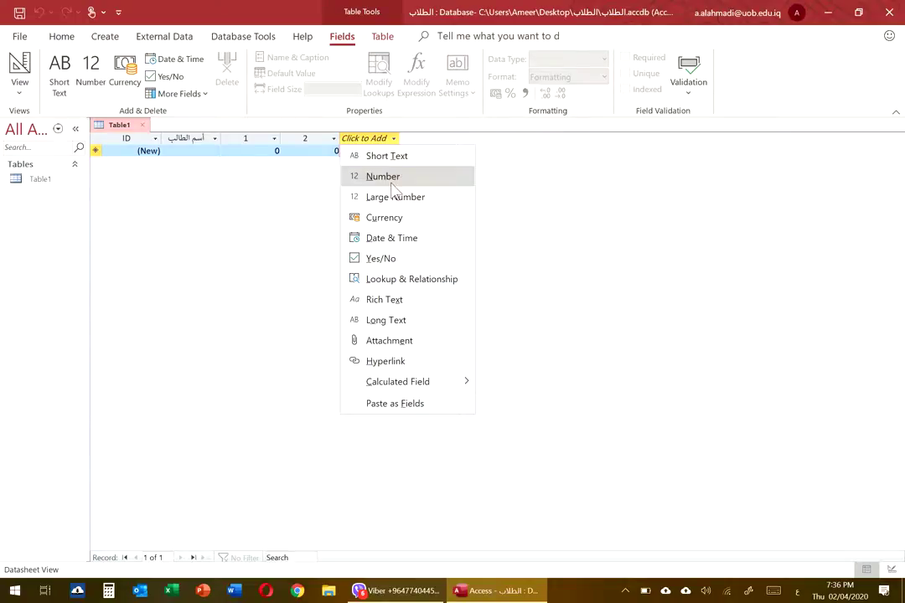
Step: Add a Number field named النتيجة for the result
left_click(391, 177)
type("النت")
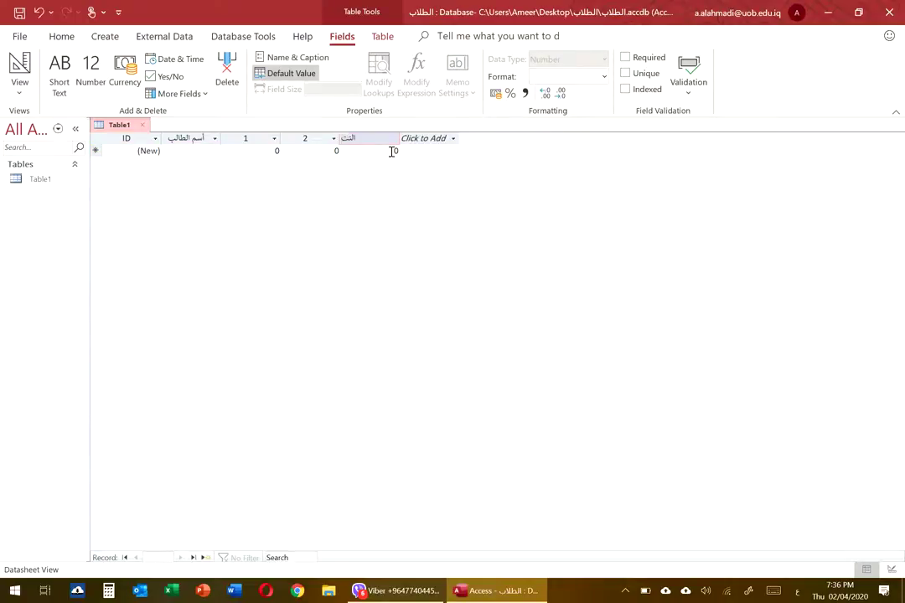
type("يجة")
key("Return")
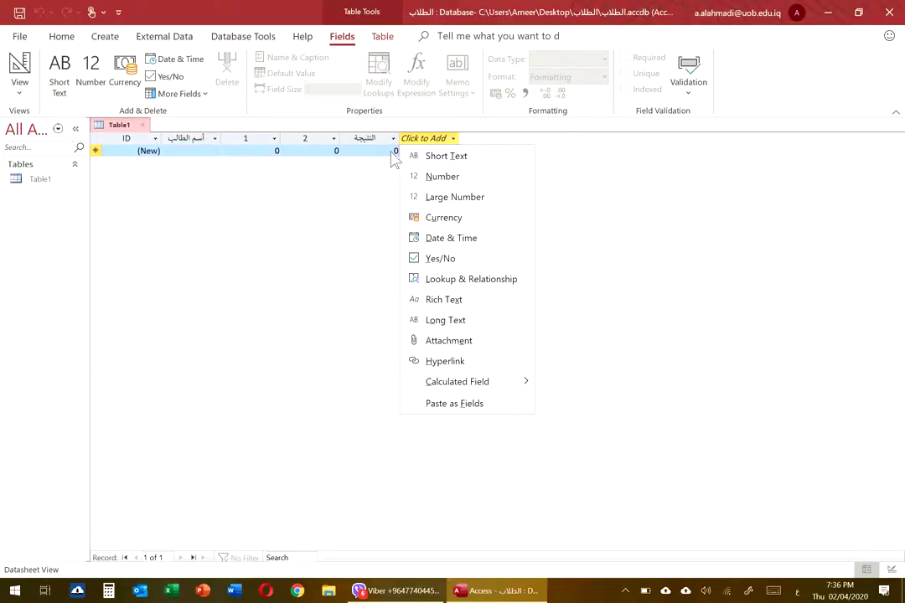
key("Escape")
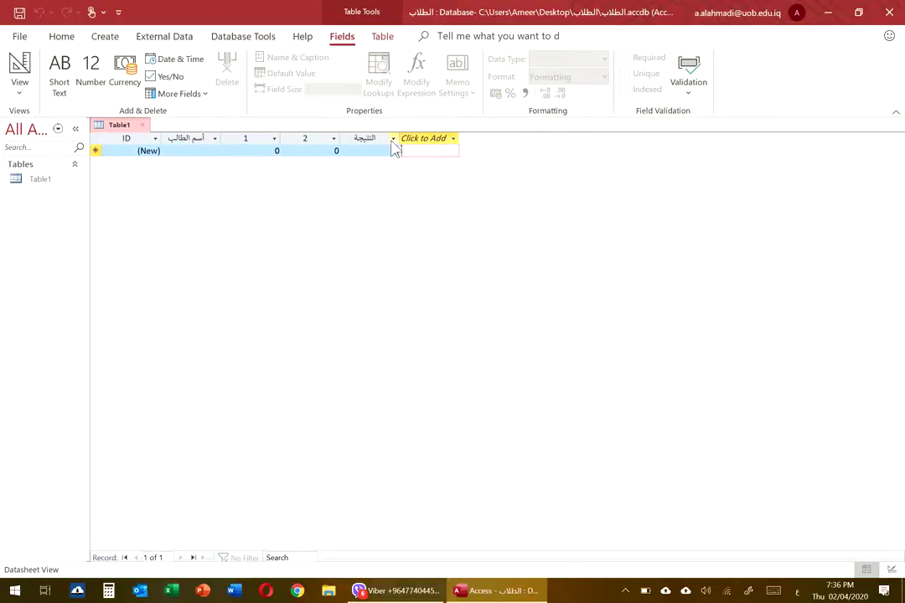
left_click(393, 139)
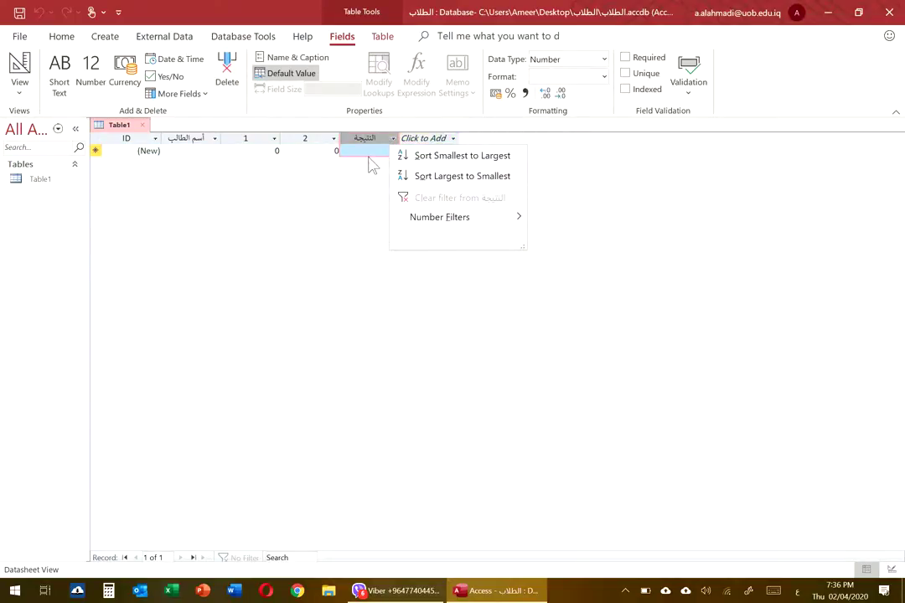
left_click(374, 144)
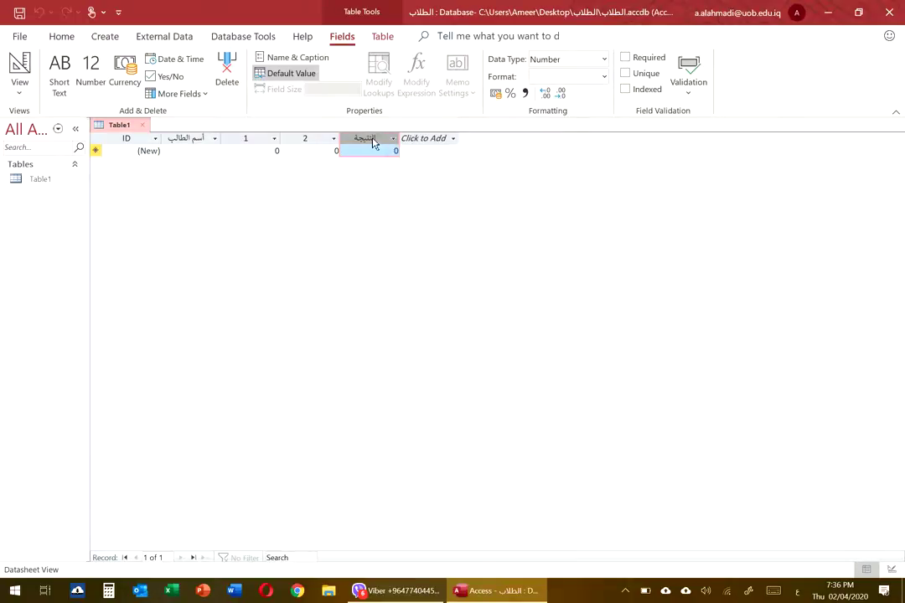
Step: Change the النتيجة field's data type from Number to Short Text
left_click_drag(379, 139, 374, 141)
left_click(603, 60)
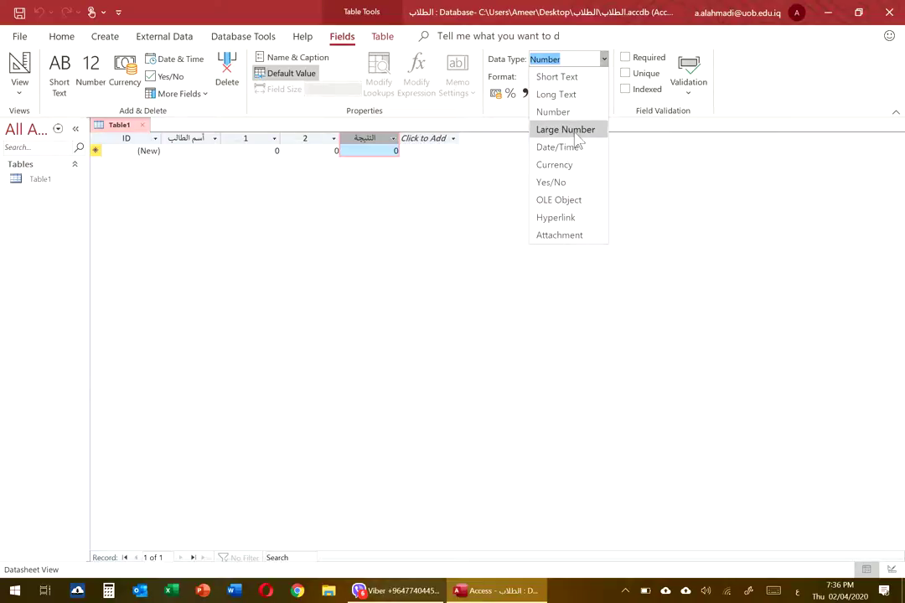
left_click(557, 77)
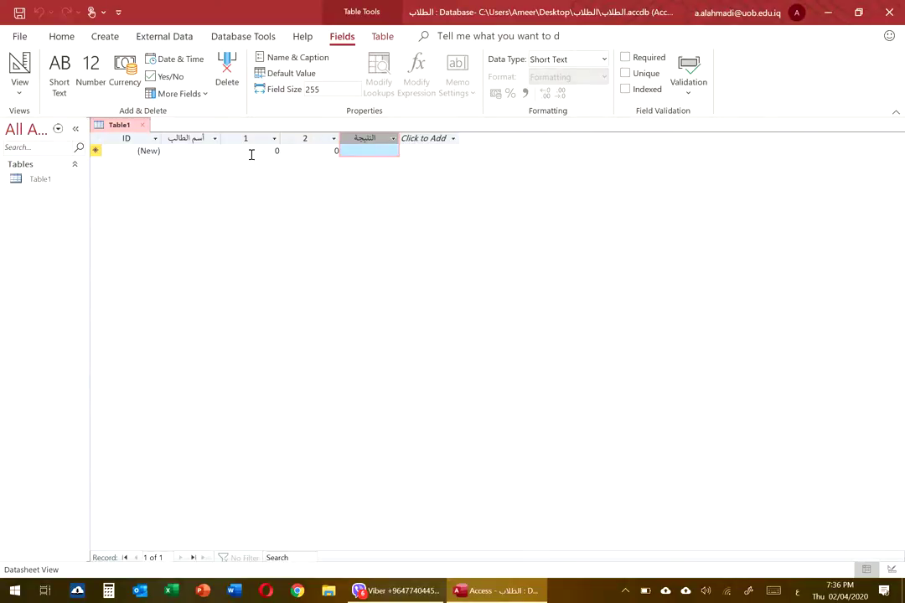
left_click(215, 150)
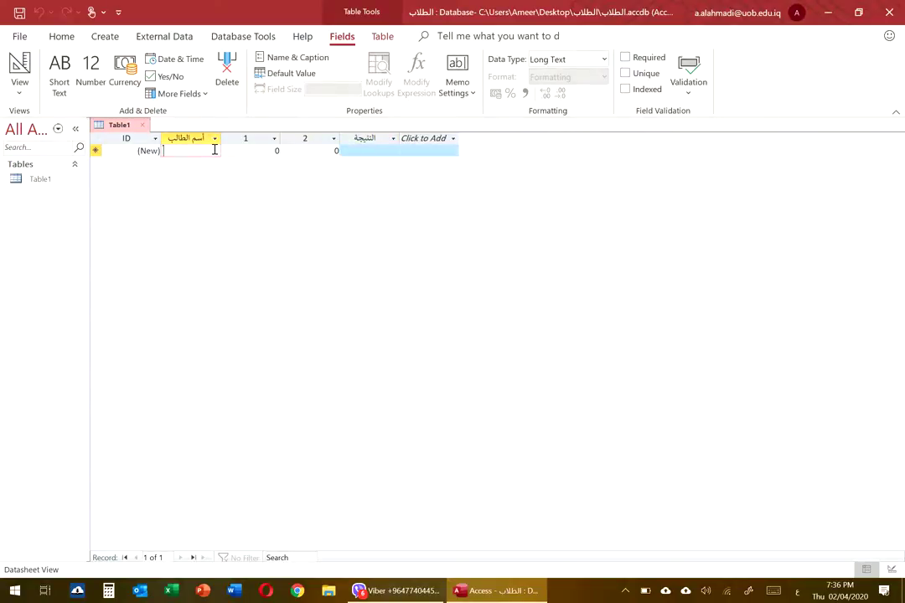
Step: Enter the first student's record: name, grades 90 and 85, result ناجح
key("alt+shift")
type("hail")
key("BackSpace")
key("BackSpace")
key("BackSpace")
key("alt+shift")
type("اح")
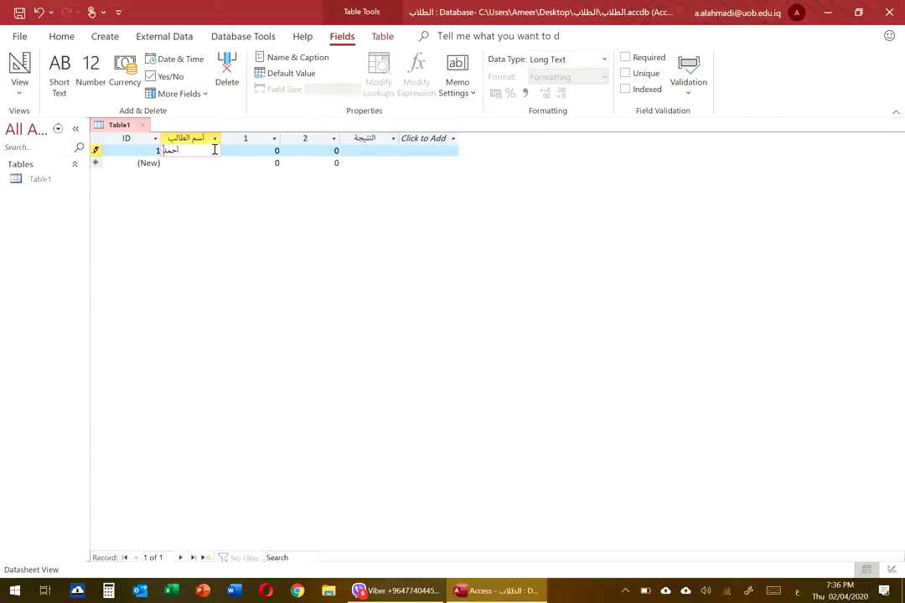
type("مدد")
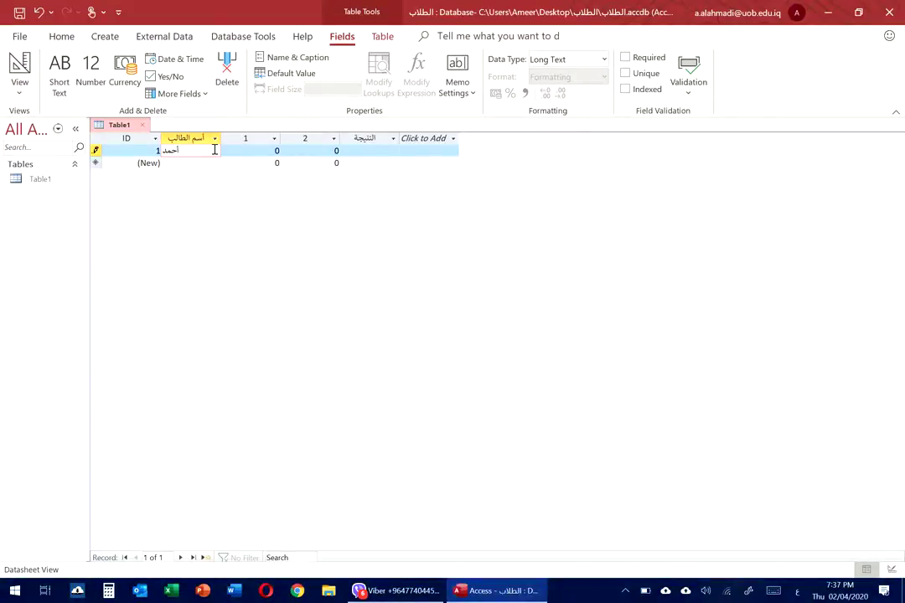
key("Tab")
type("90")
key("Tab")
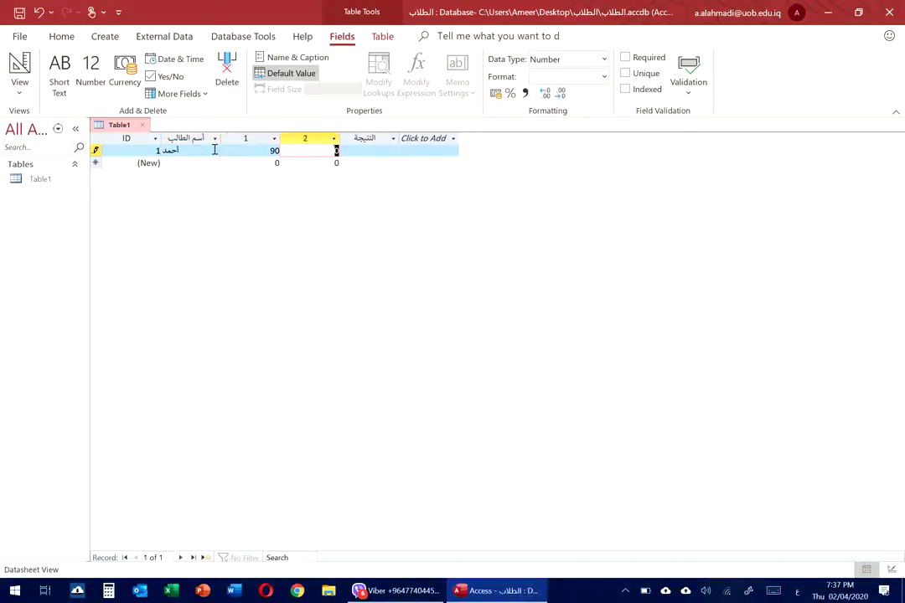
type("85")
key("Tab")
type("ناجح")
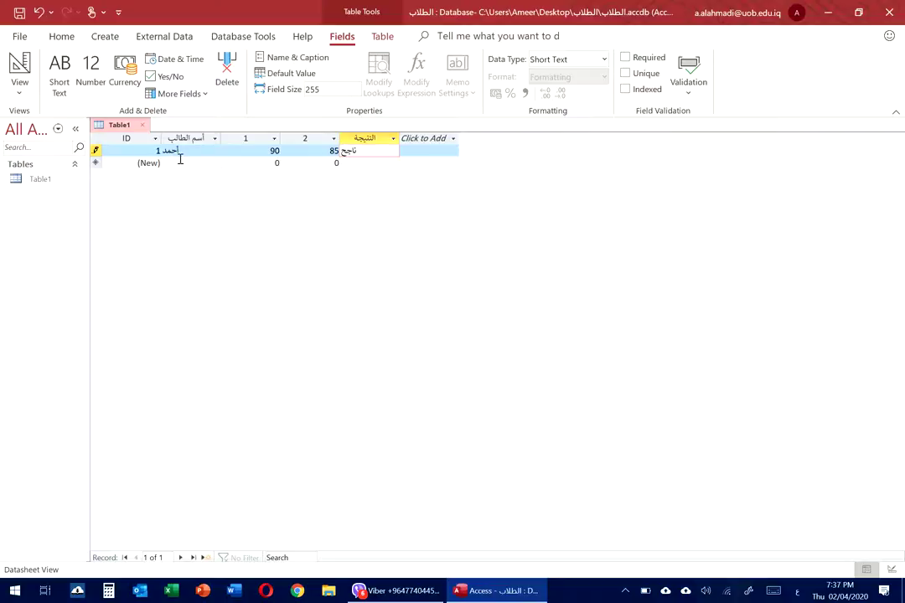
Step: Enter the second student's record: name, grades 86 and 100, result ناجح
left_click(181, 159)
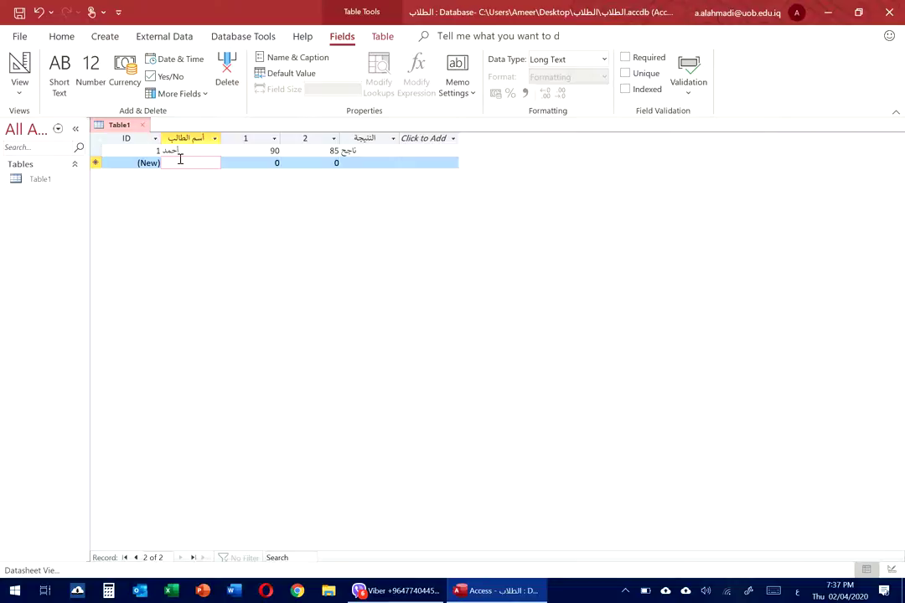
type("مح")
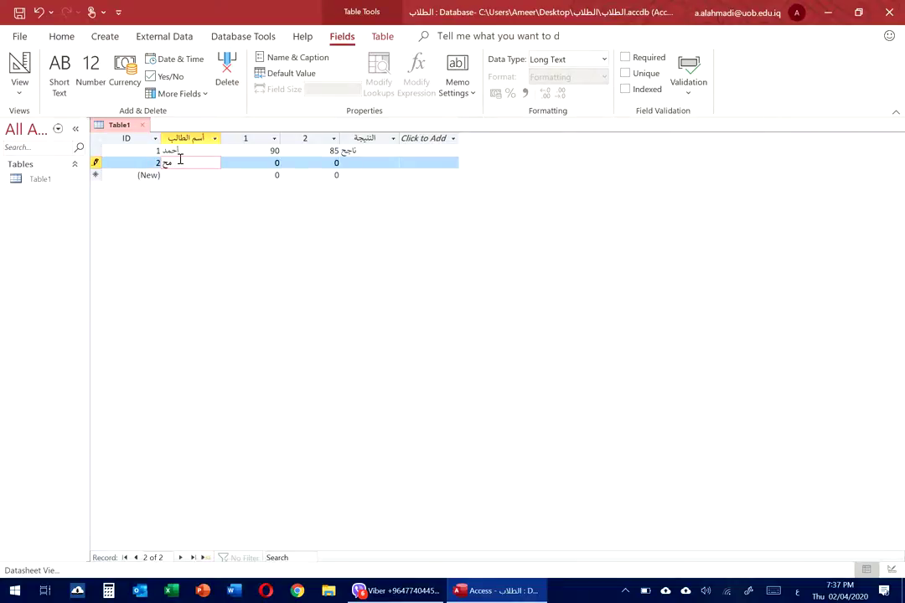
type("مد")
key("Tab")
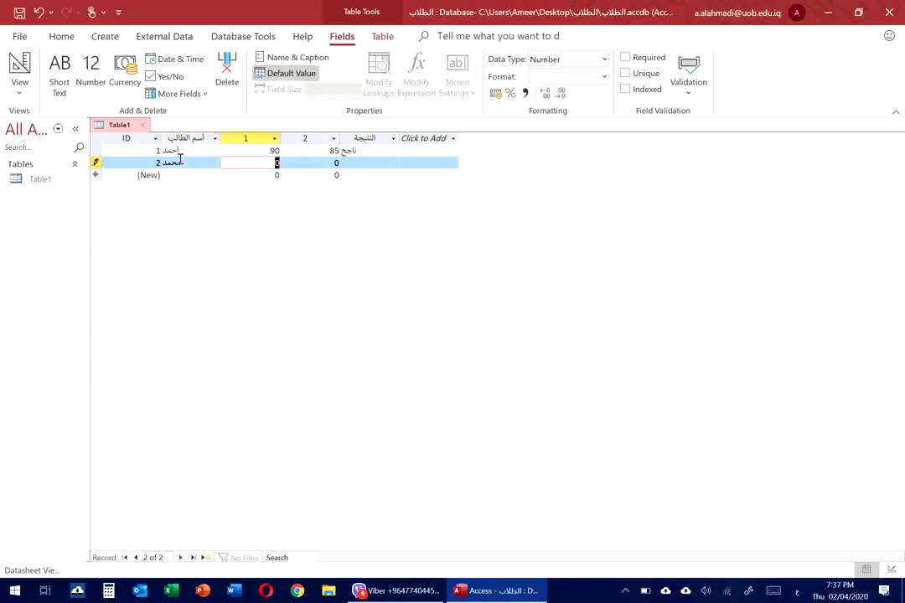
type("86")
key("Tab")
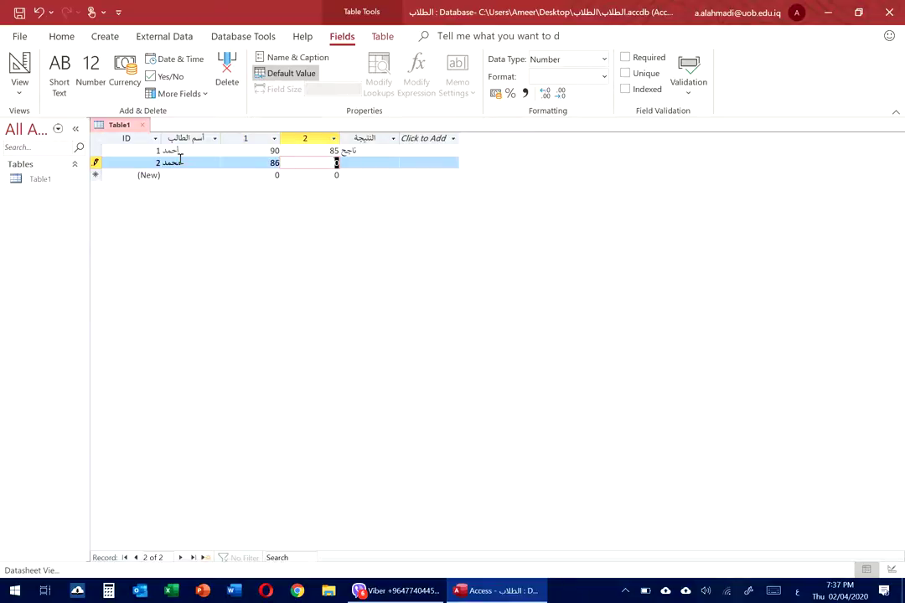
type("100")
key("Tab")
type("اج")
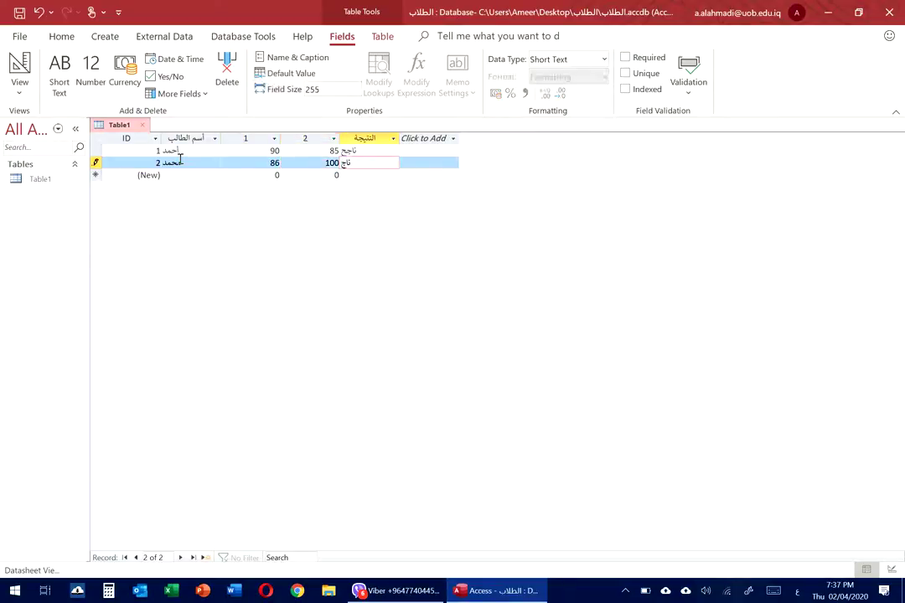
type("ح")
key("Tab")
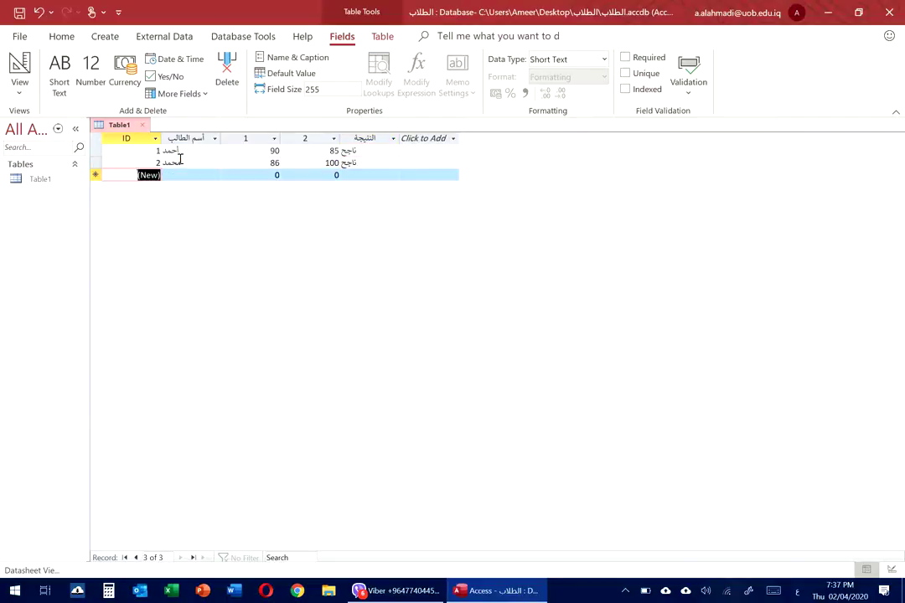
Step: Enter the third student's record: name, grades 81 and 80, result ناجح
key("Tab")
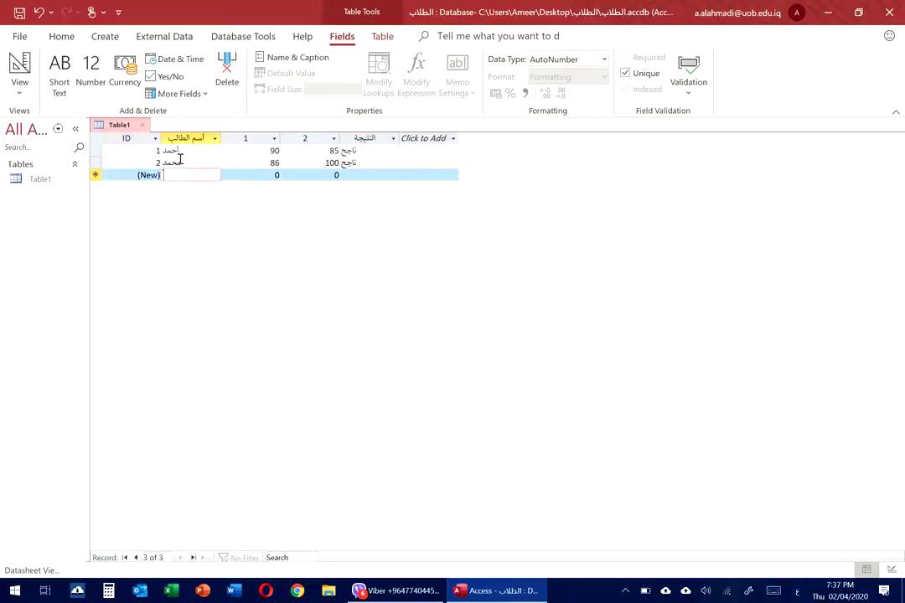
type("حسن")
key("Tab")
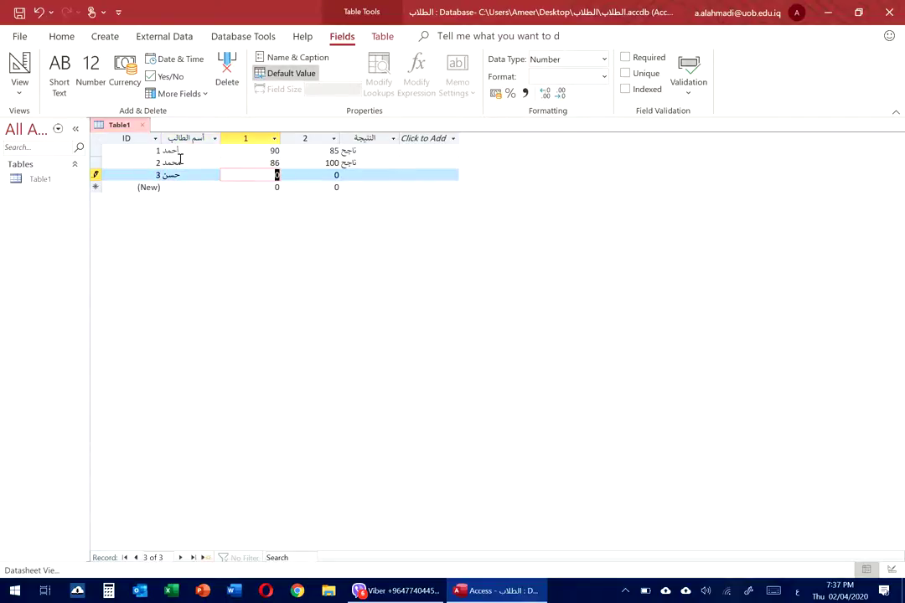
type("81")
key("Tab")
type("80")
key("Tab")
type("جح")
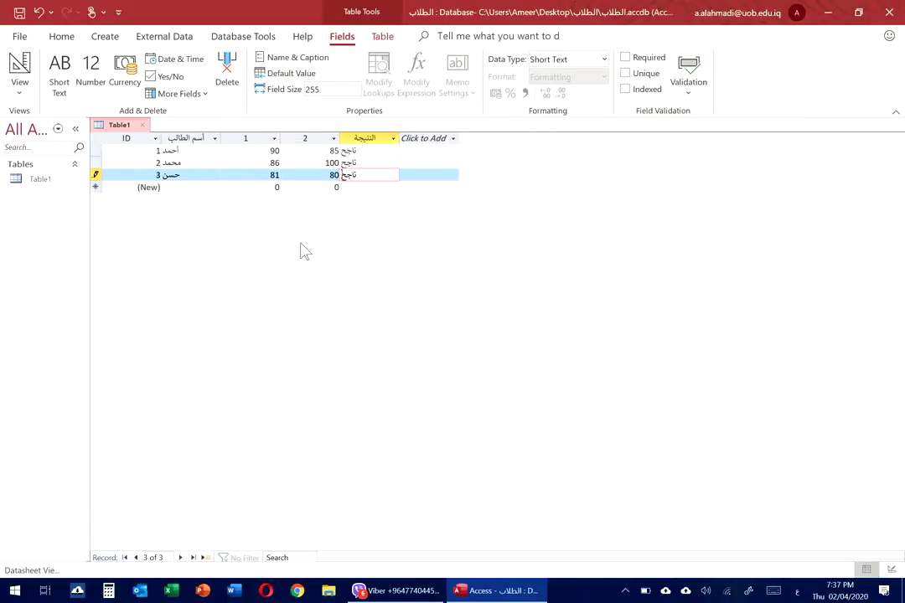
left_click(454, 140)
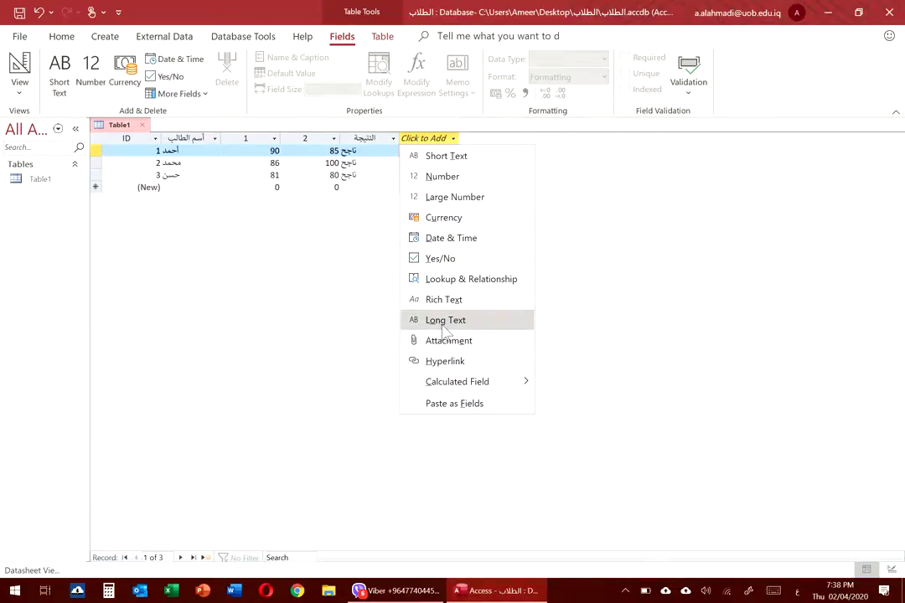
Step: Add a Long Text column named البريد to the table
left_click(444, 325)
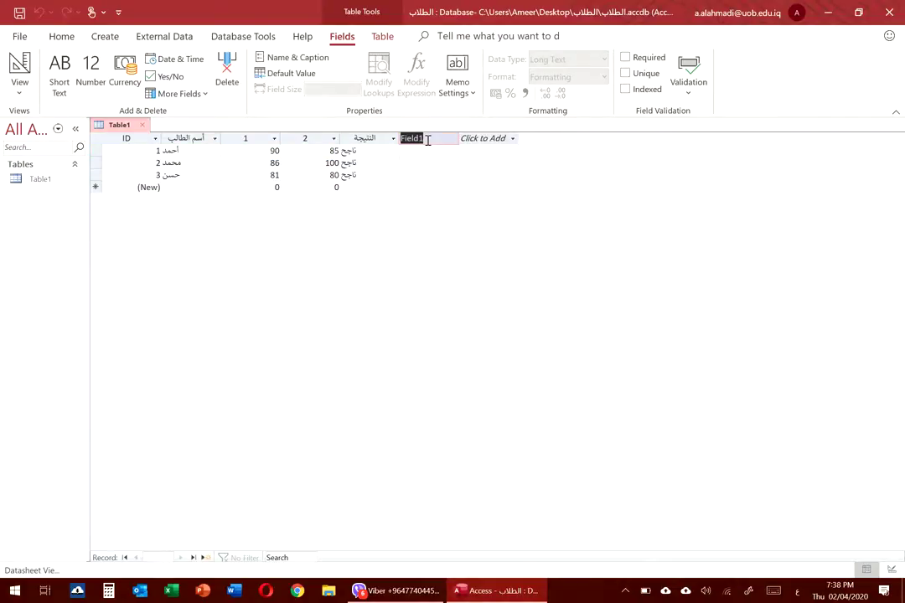
type("Email")
key("BackSpace")
key("BackSpace")
key("BackSpace")
key("BackSpace")
key("BackSpace")
type("البريد")
key("Return")
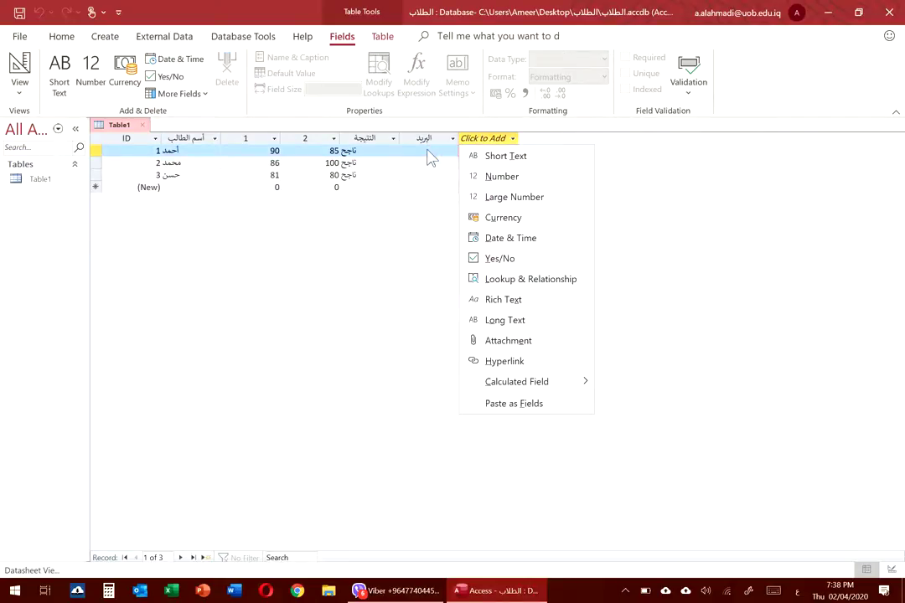
Step: Enter an e-mail address for the first student and paste it into the other two rows
left_click(427, 150)
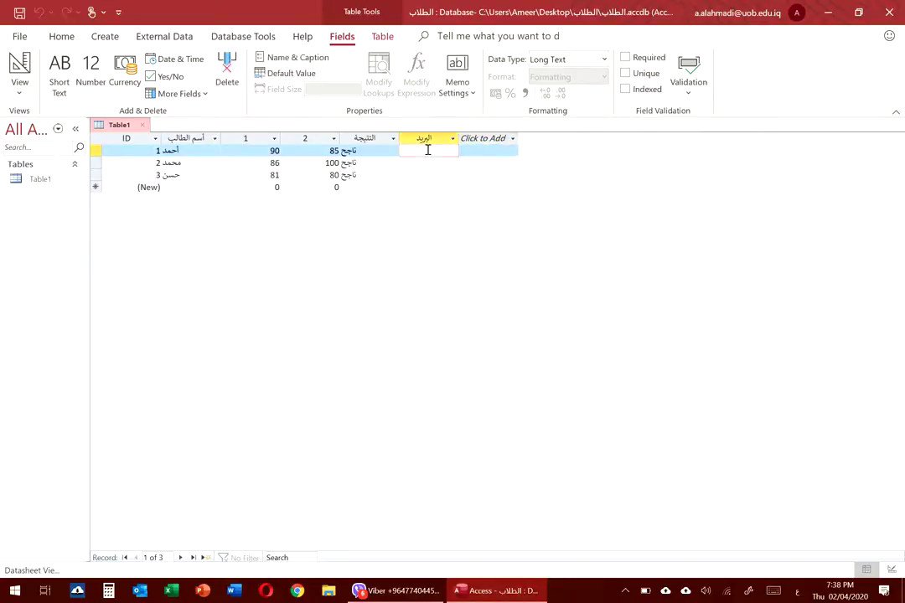
key("alt+shift")
key("Return")
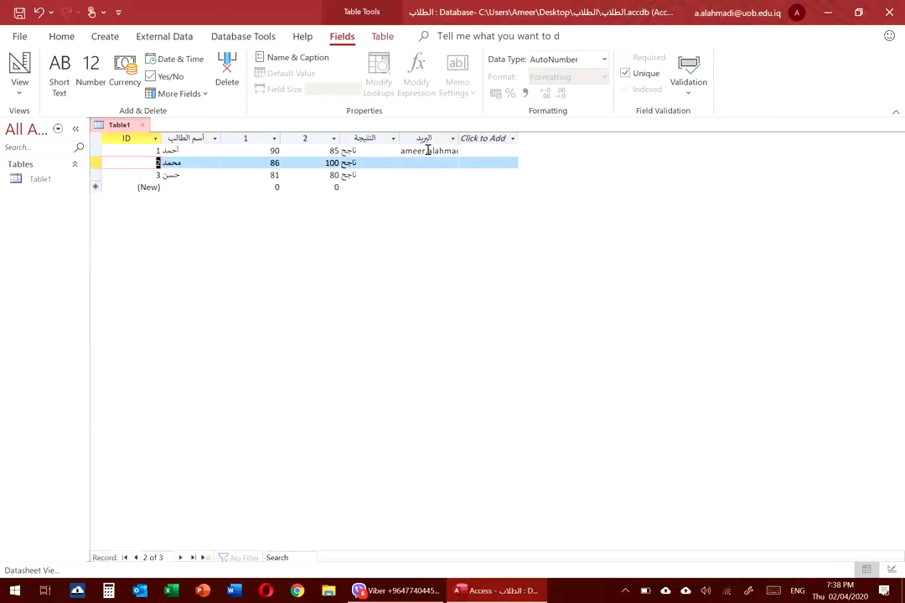
left_click(429, 151)
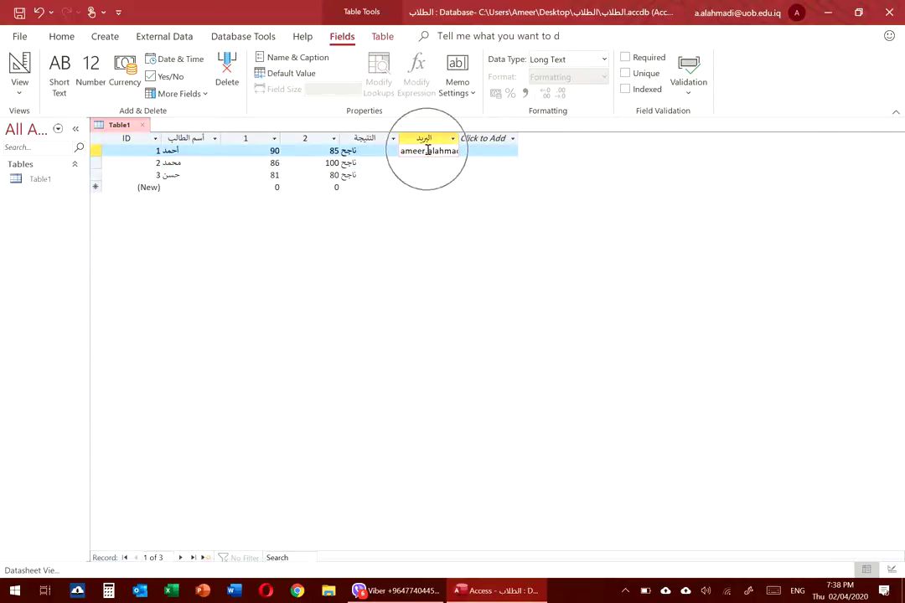
double_click(428, 151)
key("ctrl+c")
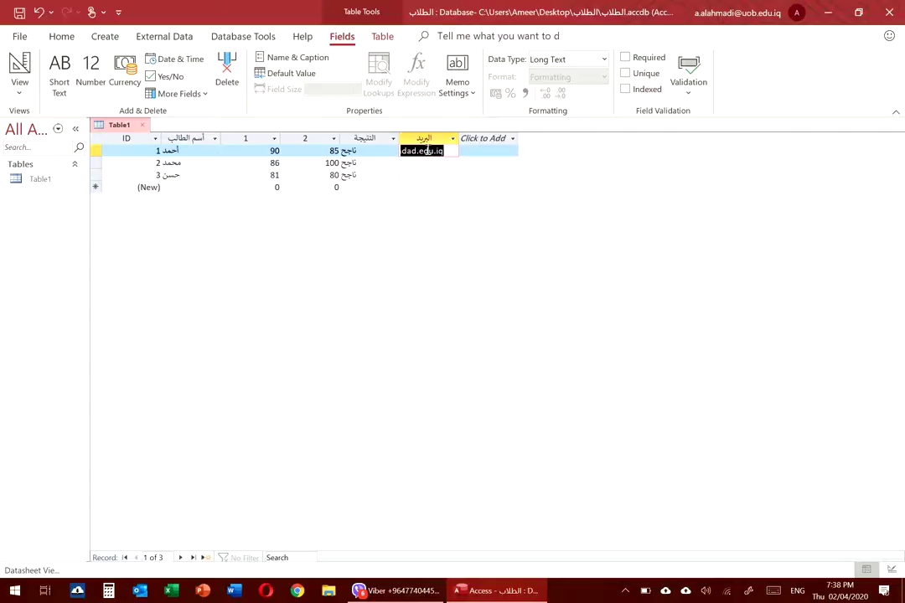
key("Return")
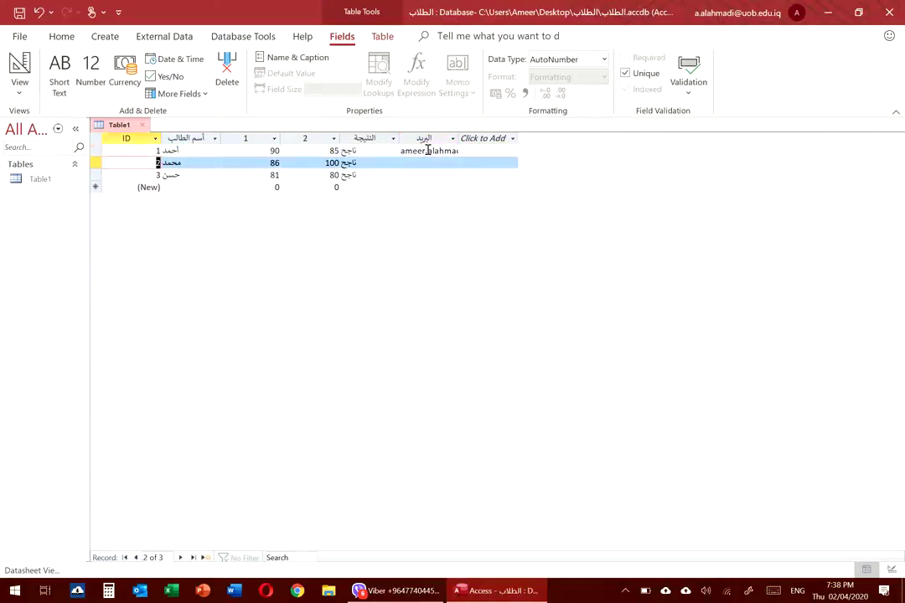
key("Return")
key("Return")
key("Return")
key("Return")
key("Return")
key("Return")
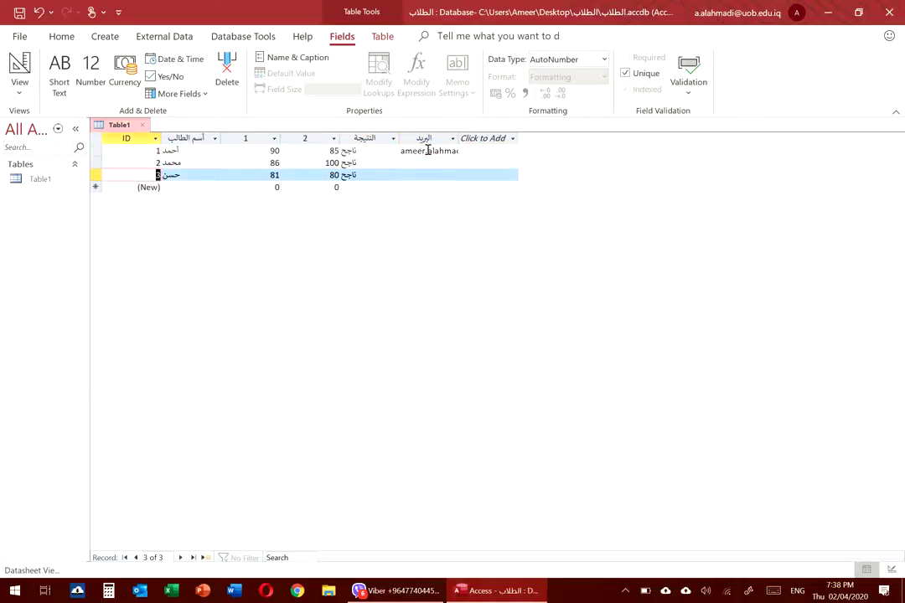
key("shift+Tab")
key("ctrl+v")
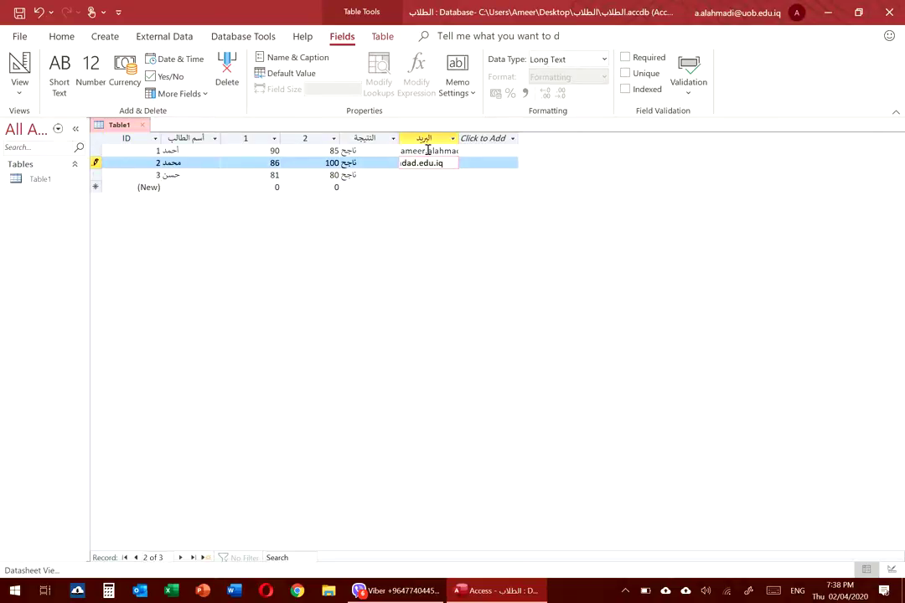
key("Down")
key("ctrl+v")
key("Return")
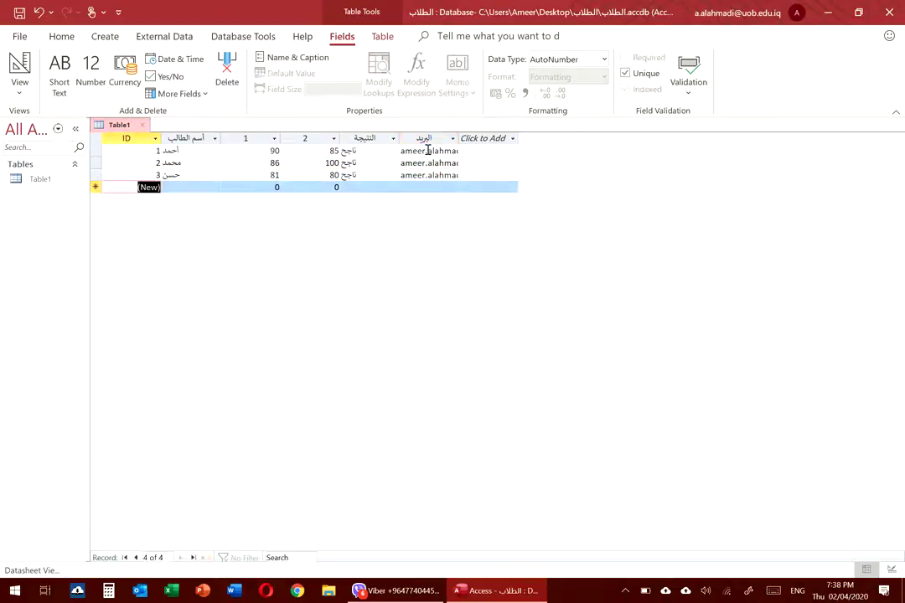
left_click(102, 151)
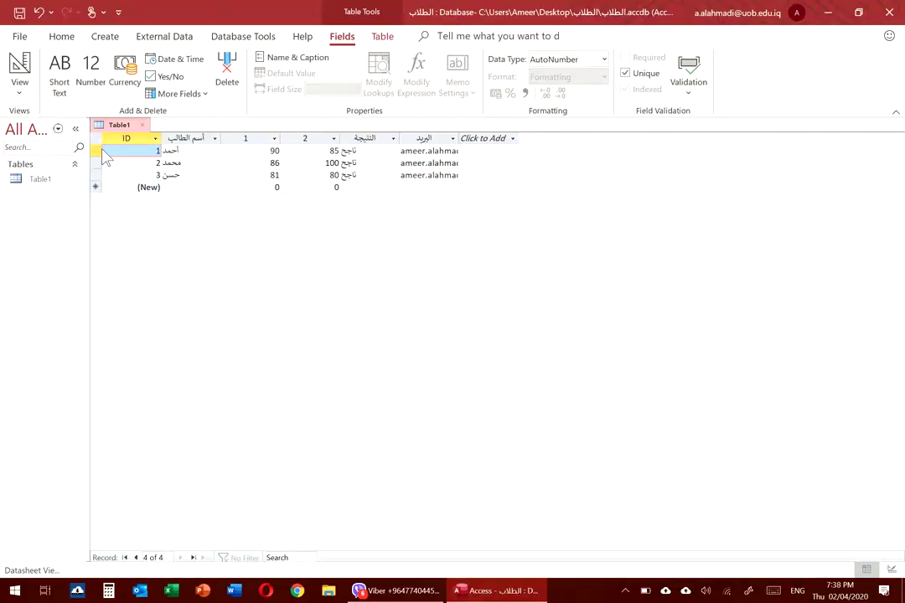
left_click(96, 151)
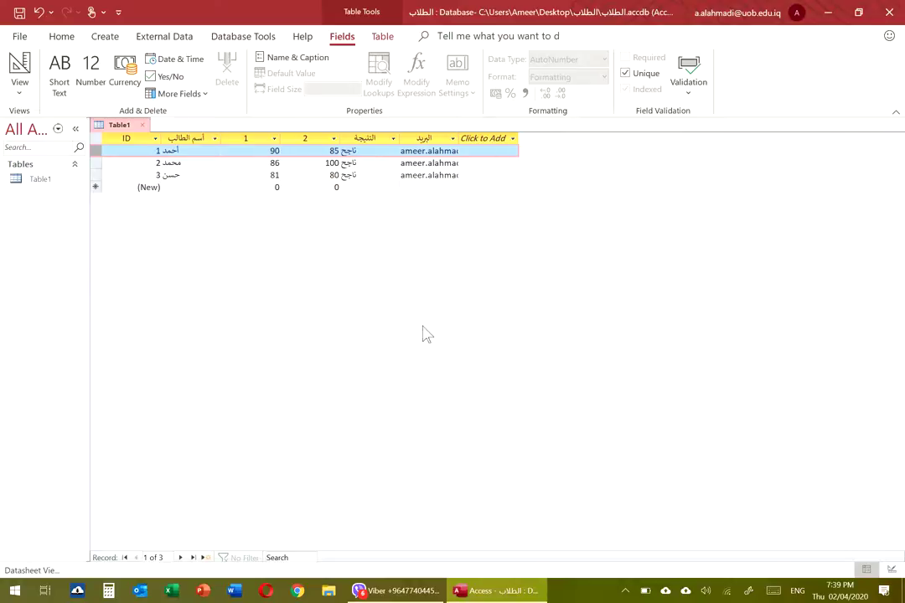
left_click(46, 184)
right_click(44, 185)
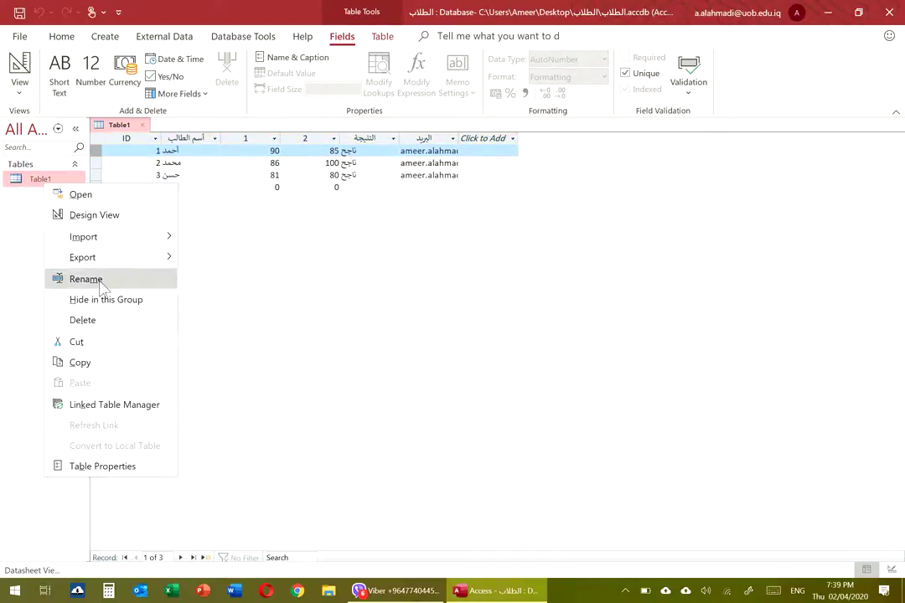
left_click(86, 280)
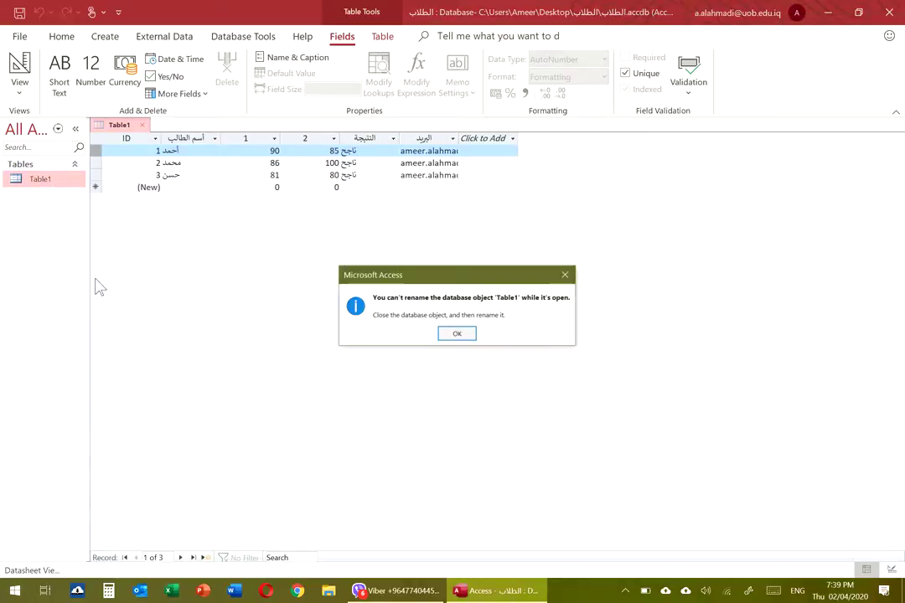
key("Return")
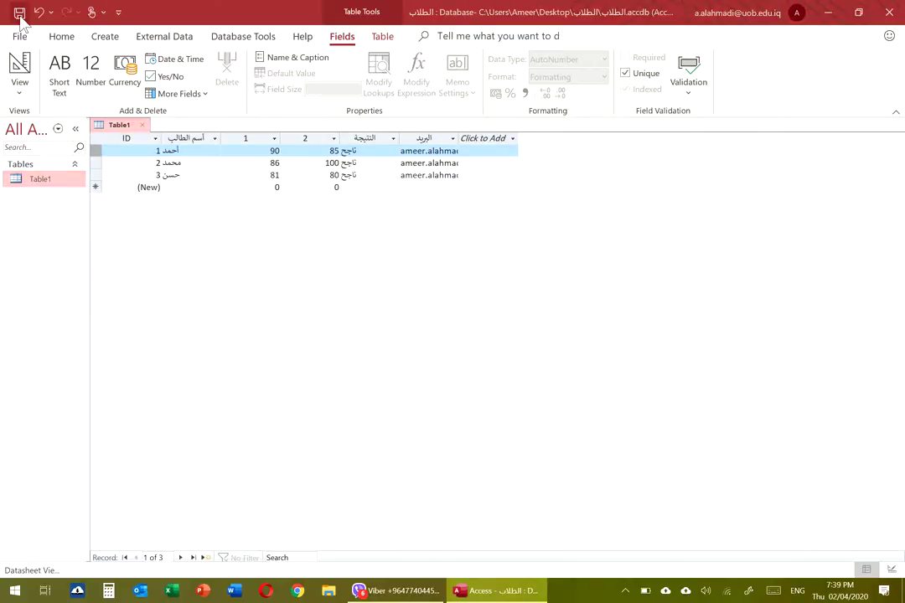
Step: Save the table under the name الدرجات
left_click(19, 12)
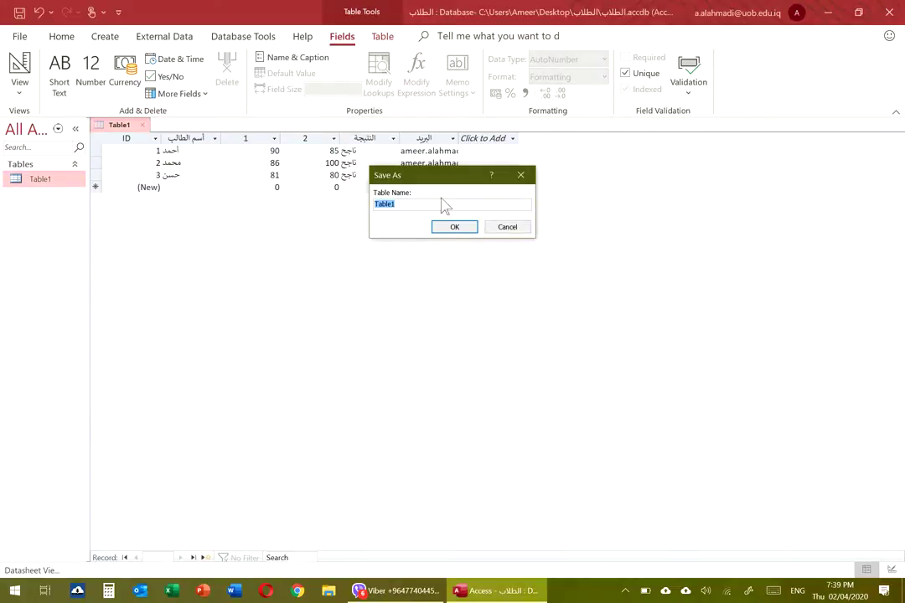
type("ng")
key("BackSpace")
key("BackSpace")
type("الدرجات")
key("Return")
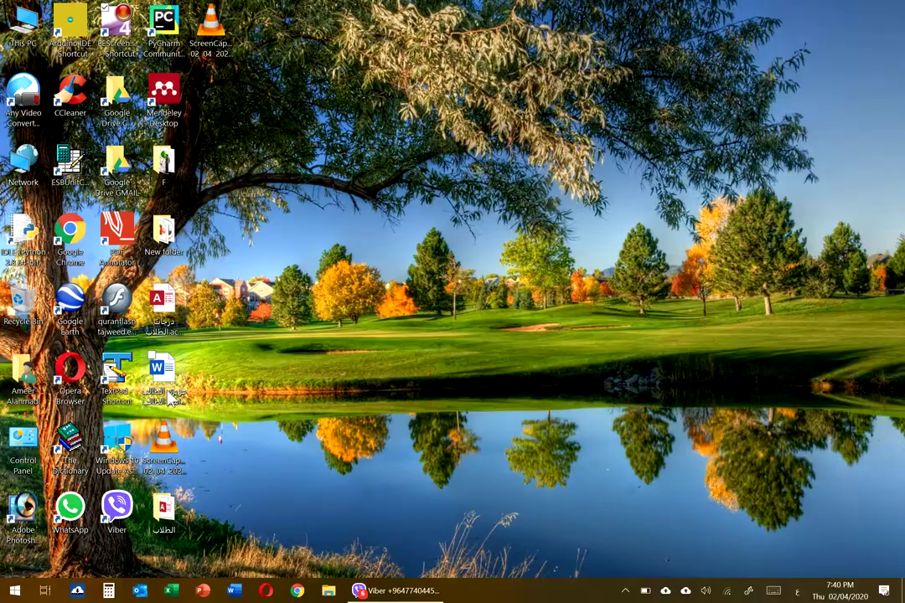
Step: Start a blank Word document and type the right-to-left greeting عزيزي الطالب at a larger size
left_click(234, 592)
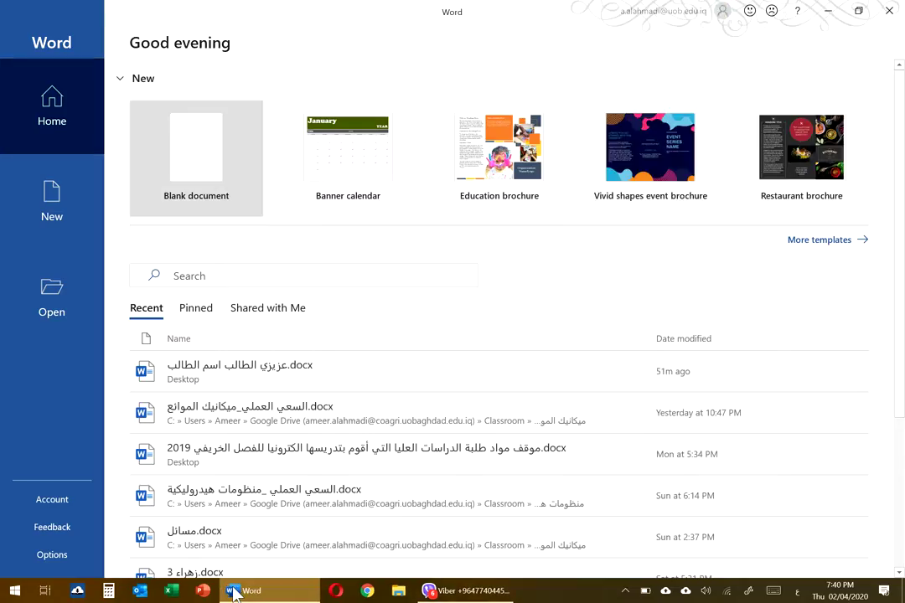
left_click(213, 179)
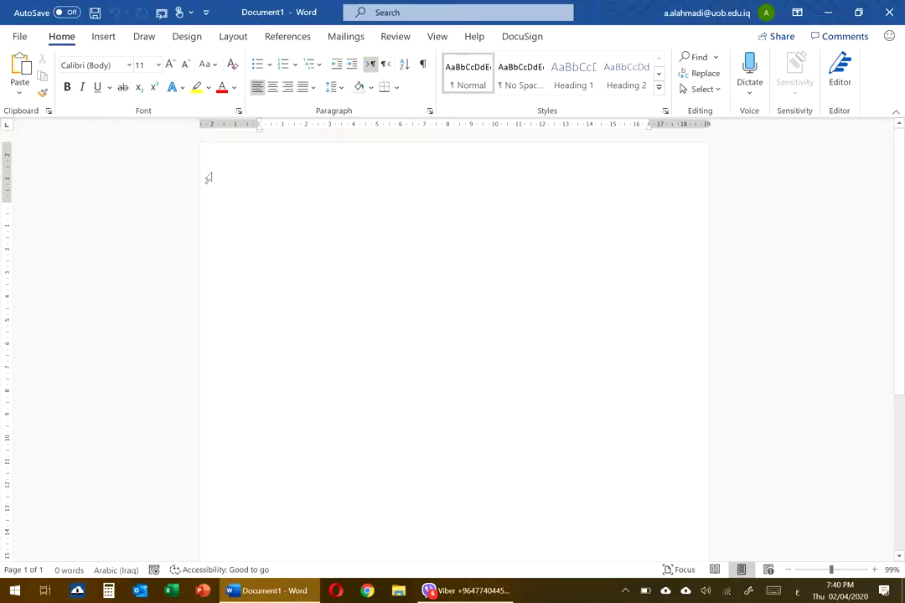
key("ctrl+shift")
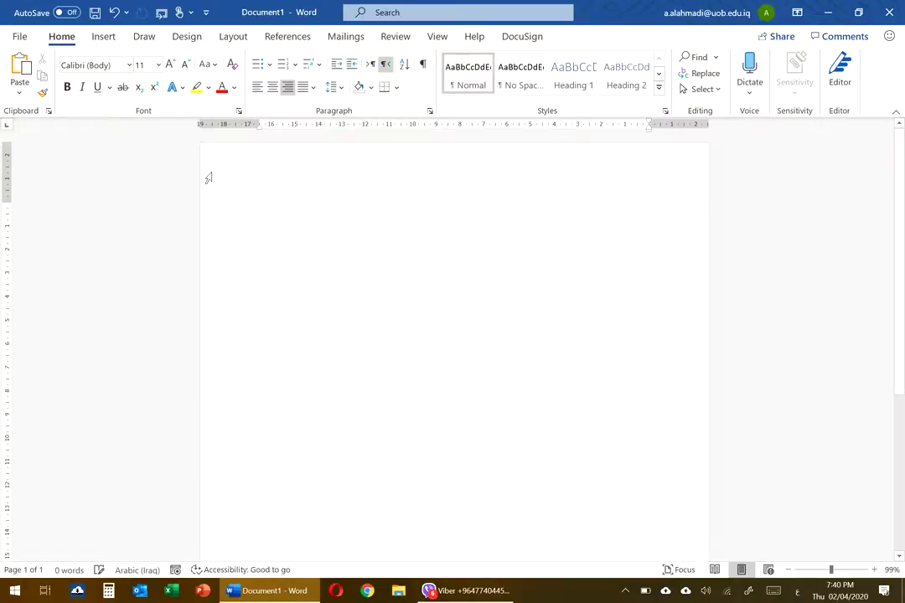
key("ctrl+bracketright")
key("ctrl+bracketright")
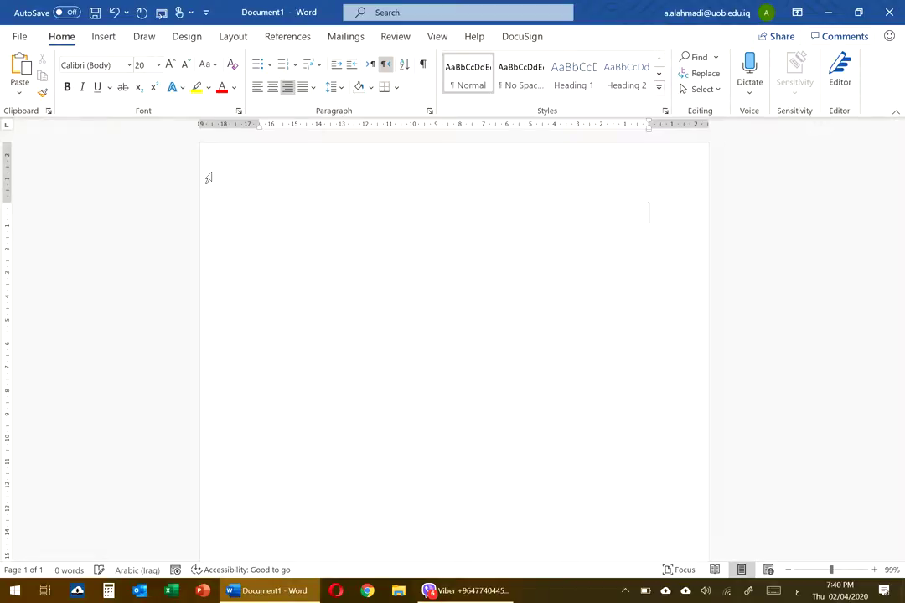
type("عزيزي الطالب")
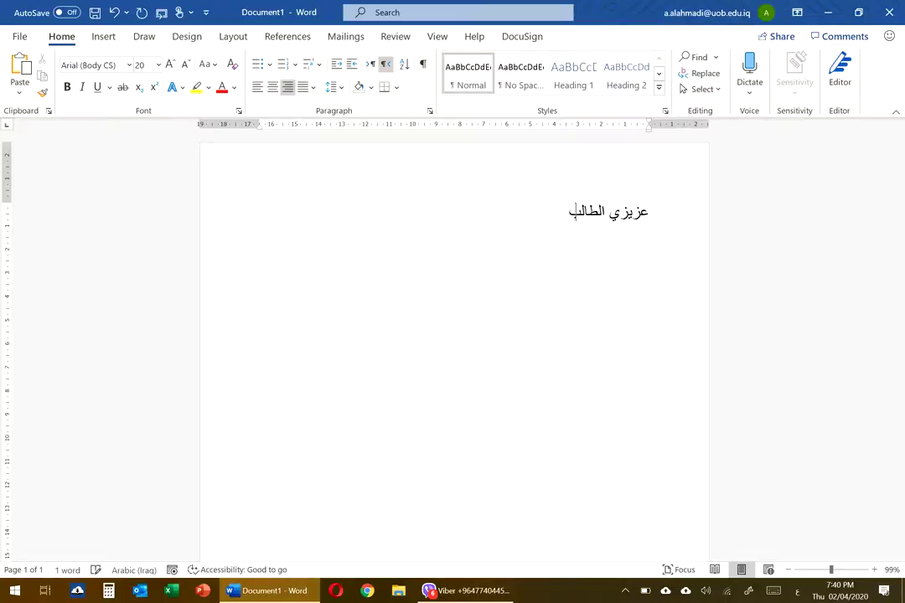
Step: Make the greeting bold and blue
key("ctrl+a")
key("ctrl+b")
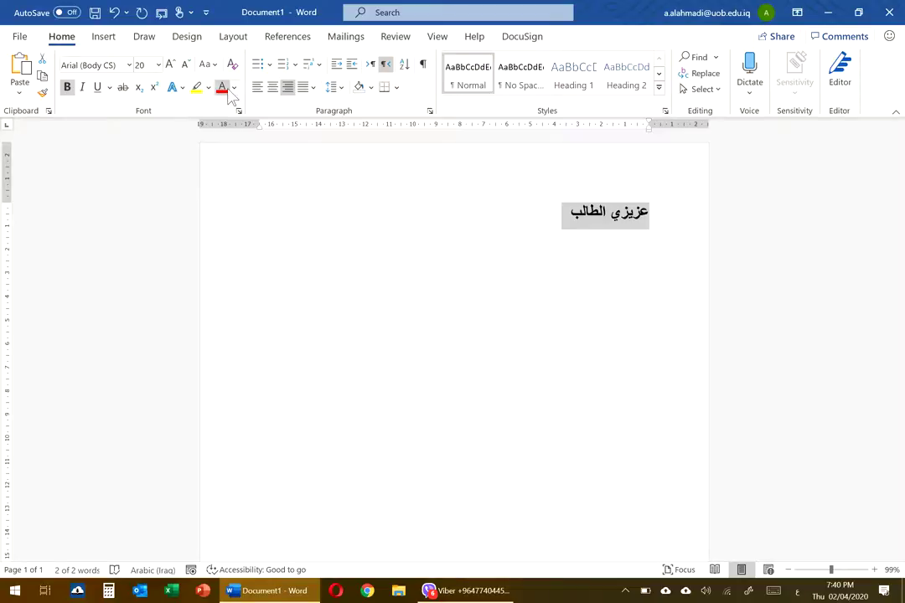
left_click(234, 88)
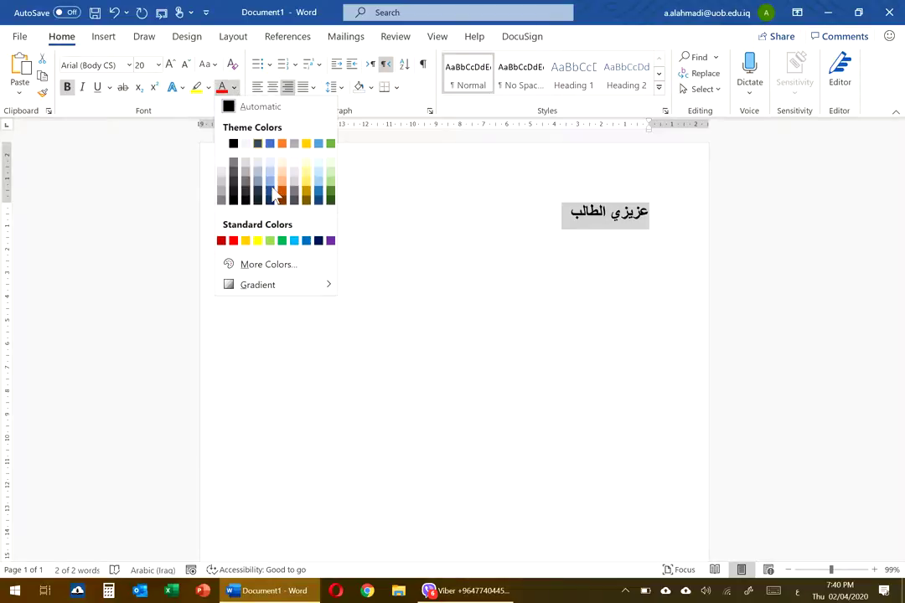
left_click(307, 240)
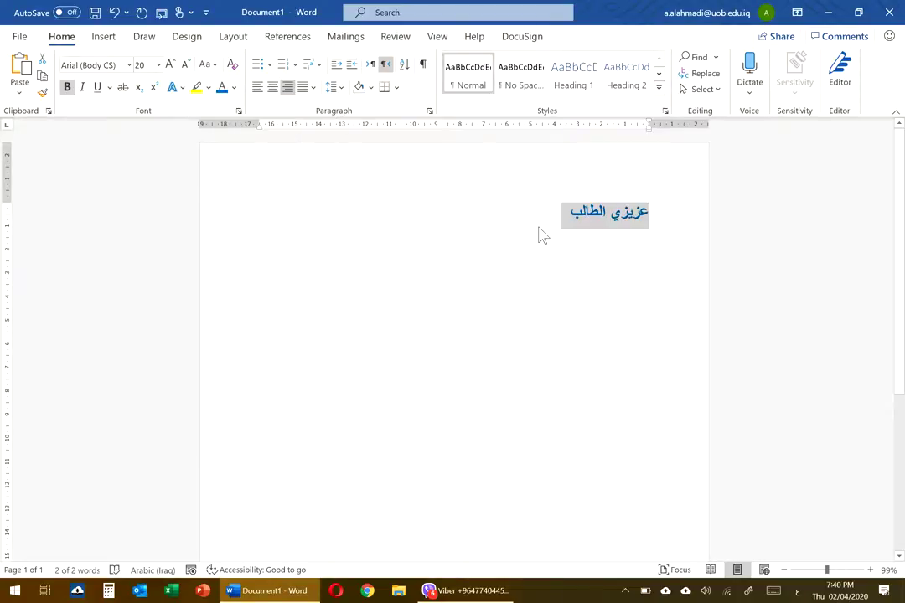
left_click(537, 226)
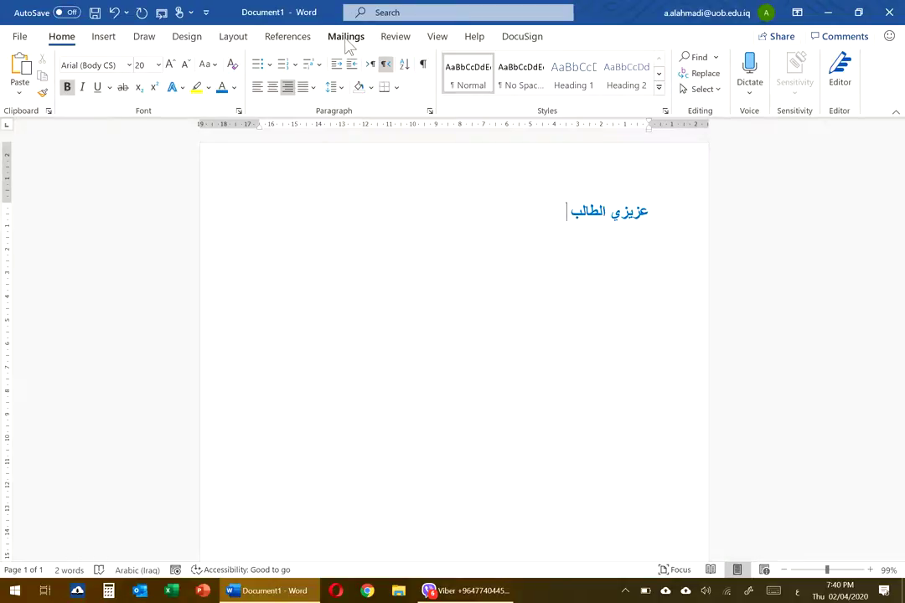
Step: Add the line أدناه درجاتك في امتحان المادة اللغة العربية below the greeting, then start a new line
left_click(346, 37)
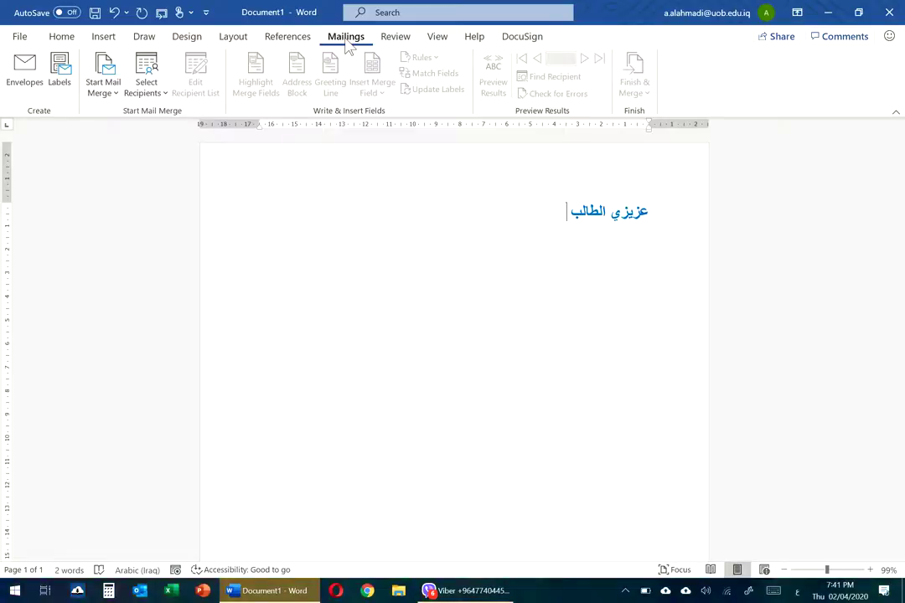
key("Return")
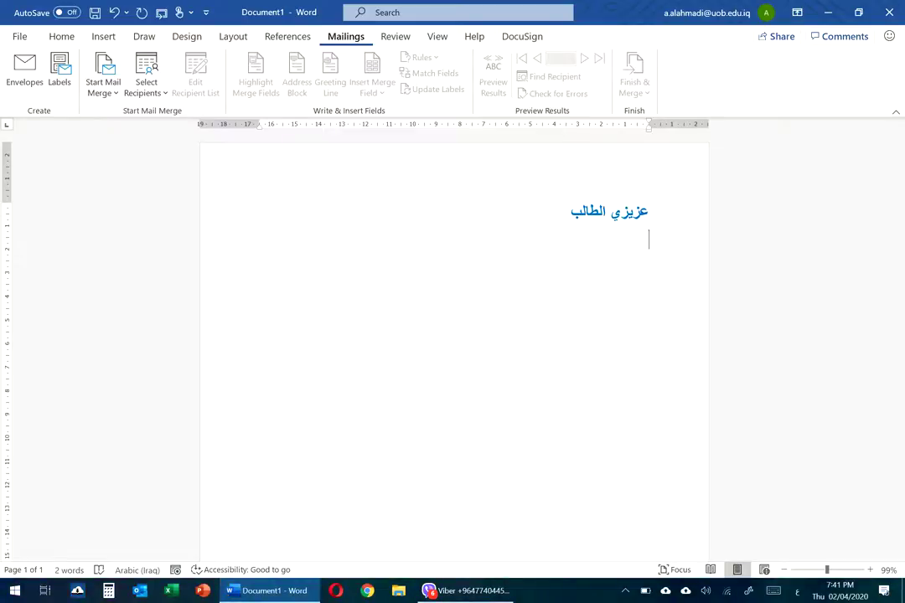
type("أدناه درجاتك")
type(" في المتحان")
key("BackSpace")
key("BackSpace")
key("BackSpace")
key("BackSpace")
key("BackSpace")
key("BackSpace")
type("متحان المادة اللغة العربية")
key("Return")
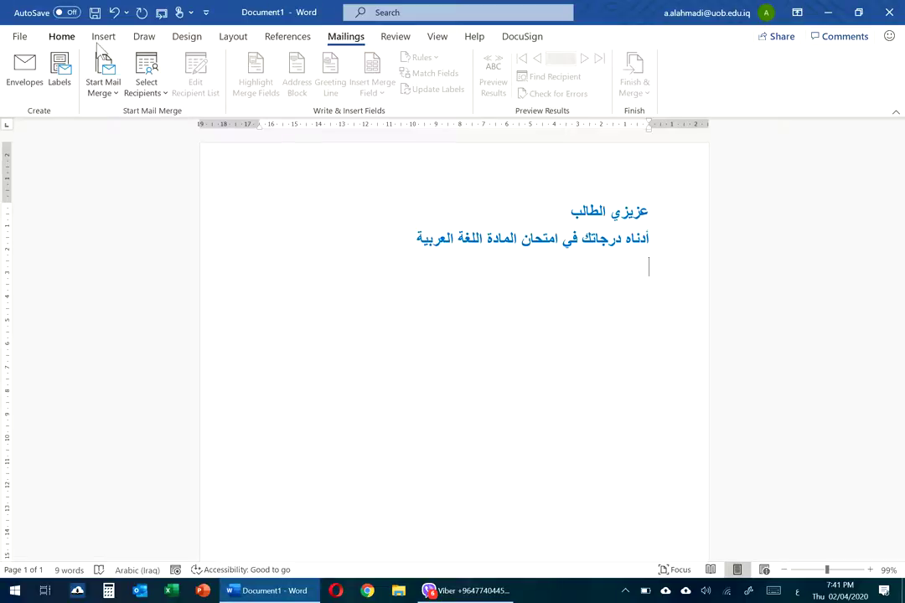
left_click(98, 42)
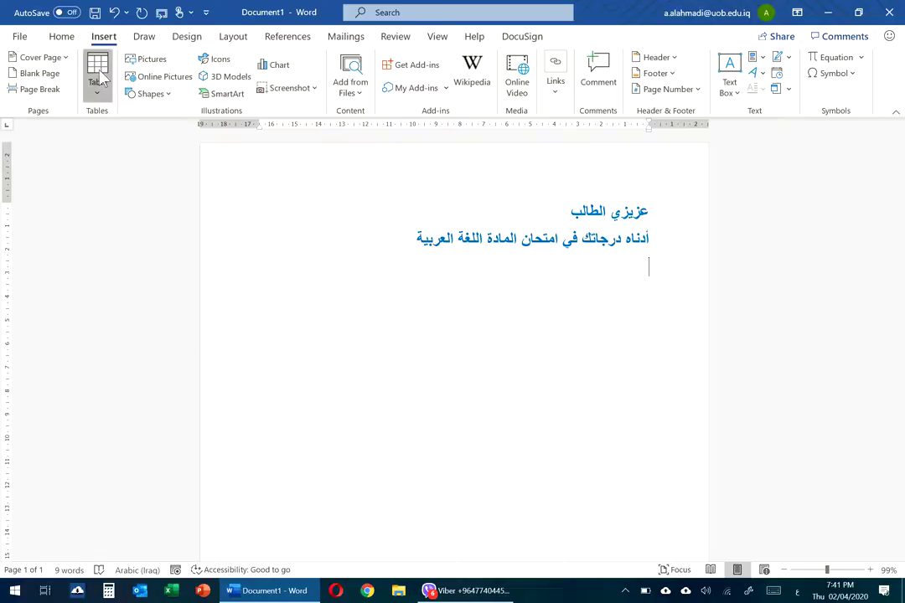
Step: Insert a 3×2 table with headers الامتحان الأول and الامتحان الثاني
left_click(96, 77)
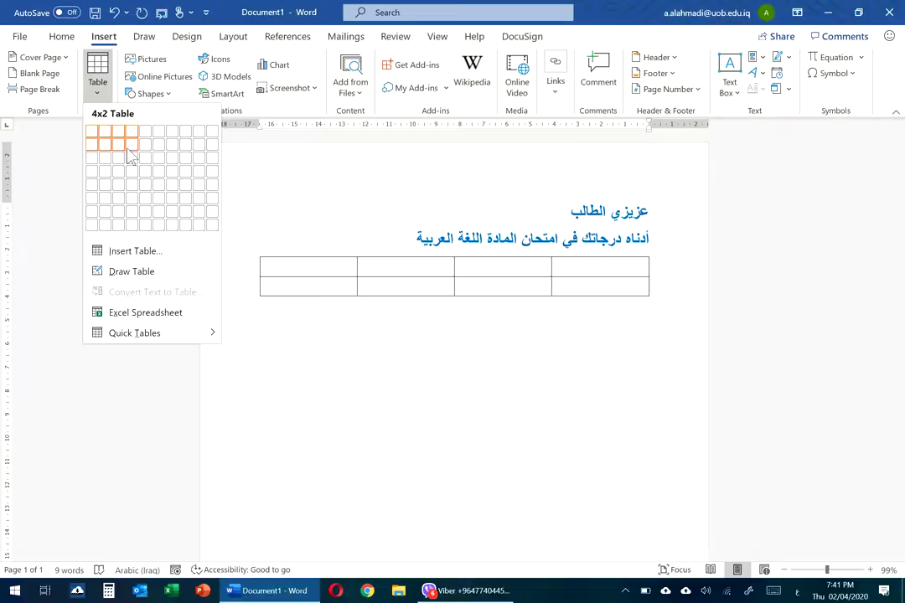
left_click(119, 148)
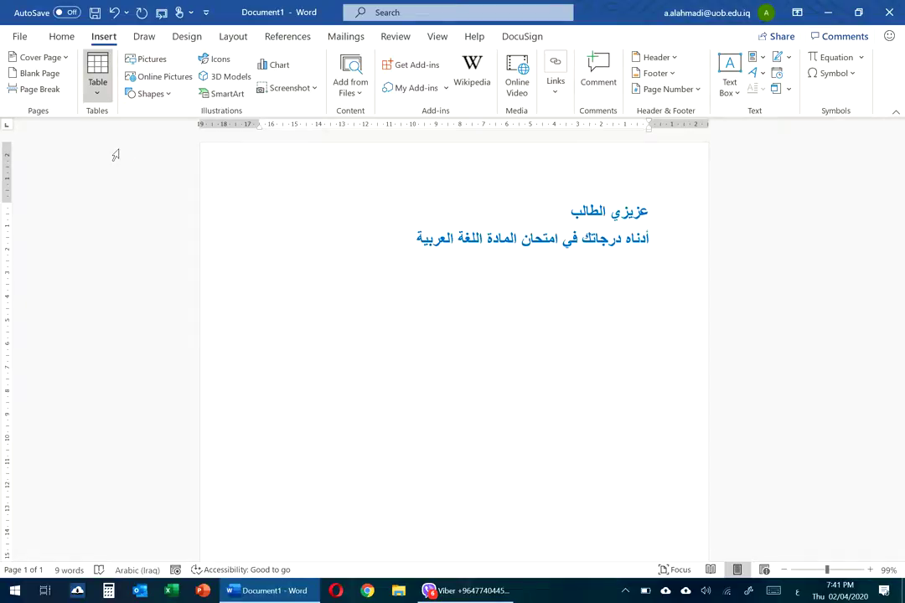
type("الامتحان")
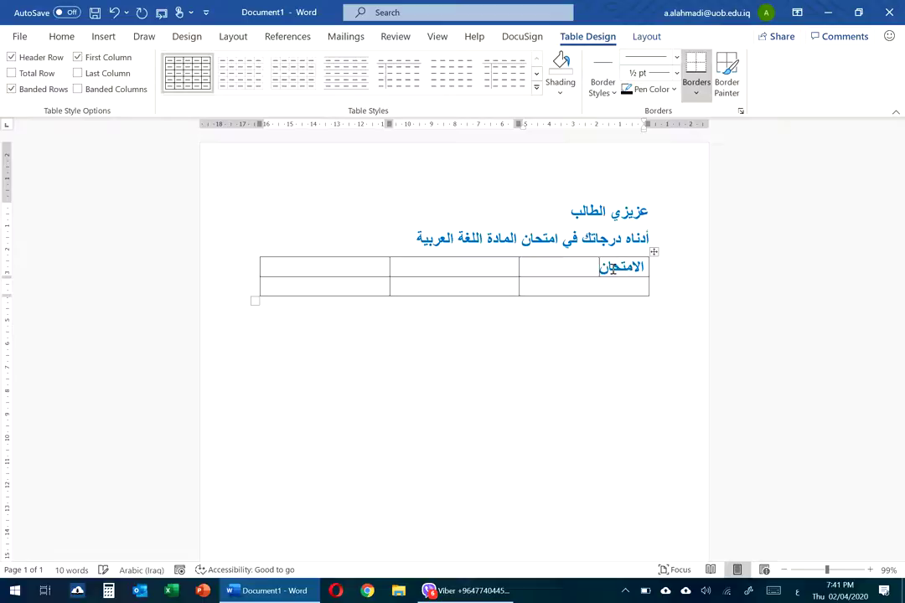
type(" الأول")
key("Tab")
type("الامتحان الثاني")
Step: Fill the third header cell with النتيجة and add the centred closing line مع تمنياتنا لك بالموفقية والنجاح
key("Tab")
type("لنتيجة")
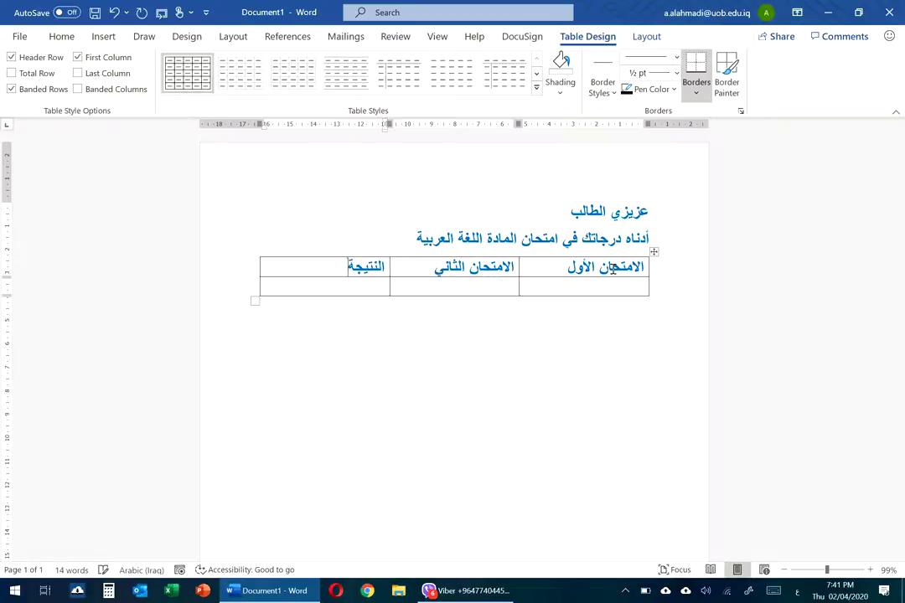
left_click(555, 318)
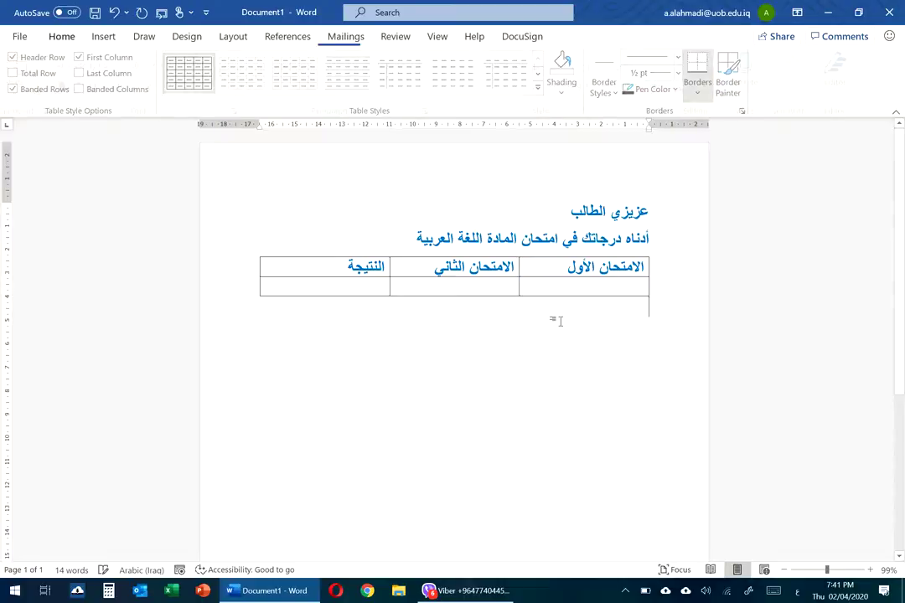
key("Return")
key("Return")
type("مع تمنياتنا لك بالموفقية والنجاح")
key("BackSpace")
type("ح")
key("ctrl+e")
Step: Add a blank line between the second text line and the table
left_click(507, 334)
left_click(388, 224)
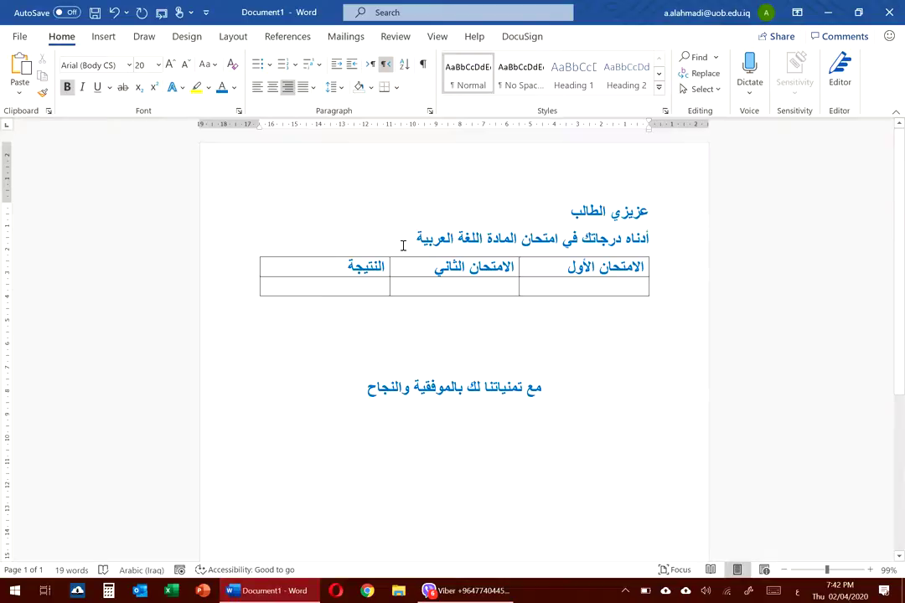
left_click(402, 245)
key("Return")
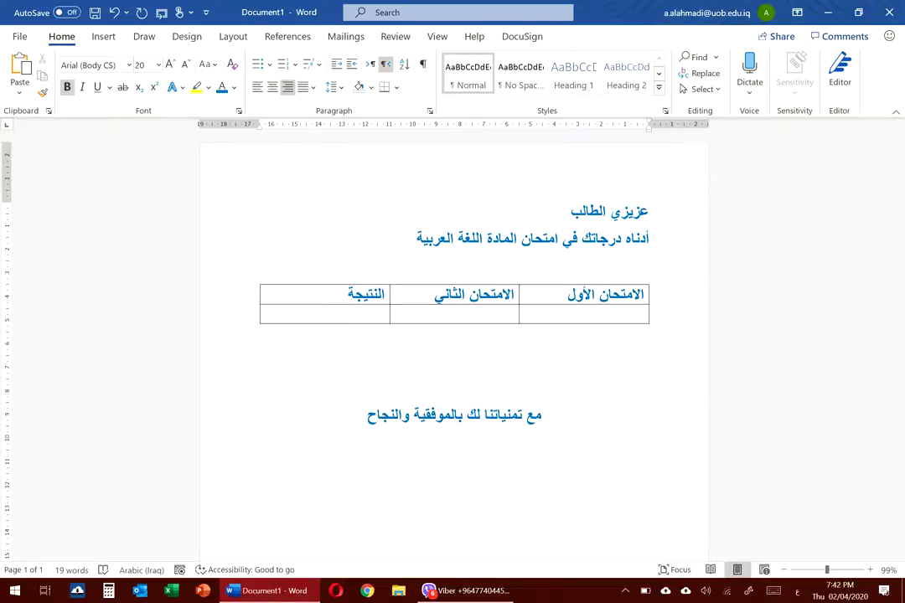
Step: Add a blank line below the greeting and colour the entire letter's text green
left_click(496, 211)
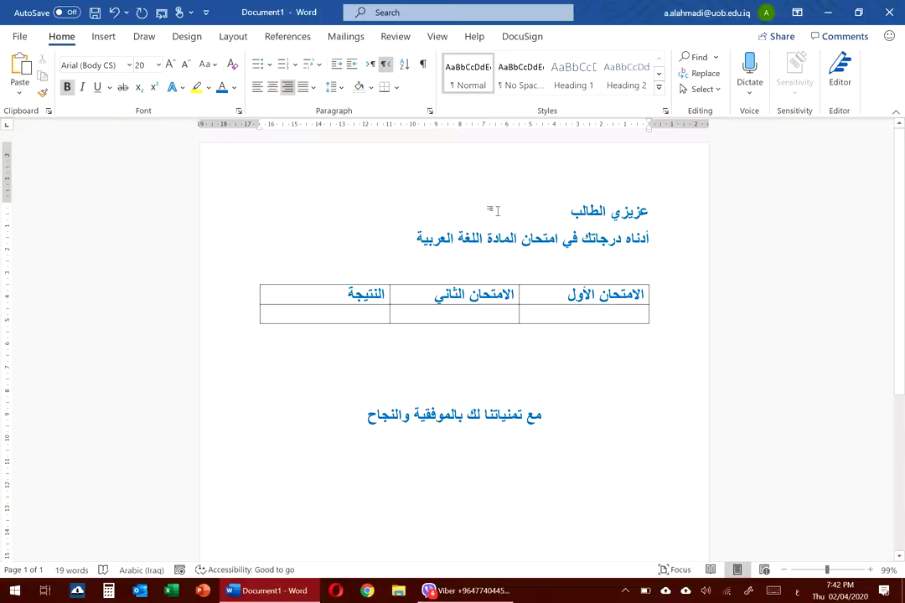
key("Return")
key("ctrl+a")
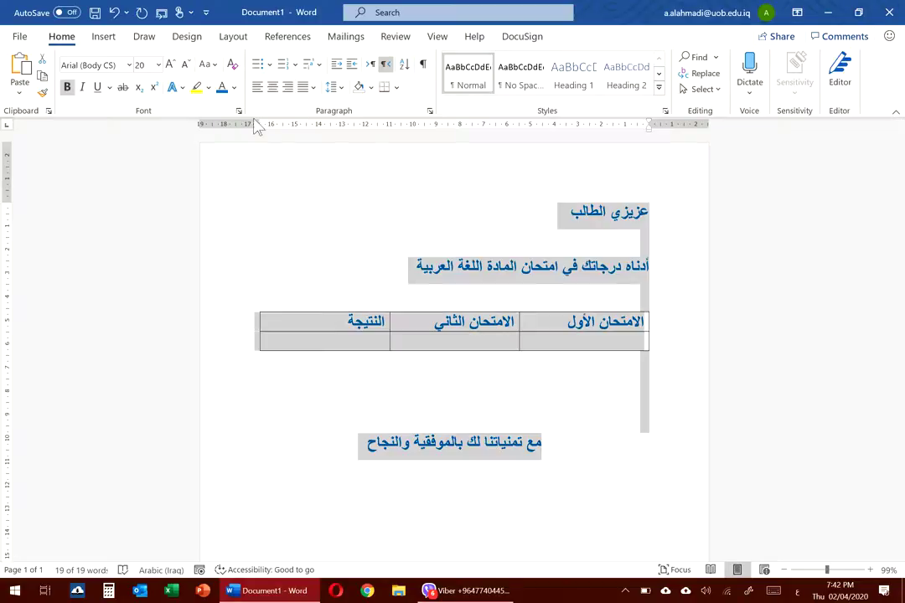
left_click(236, 88)
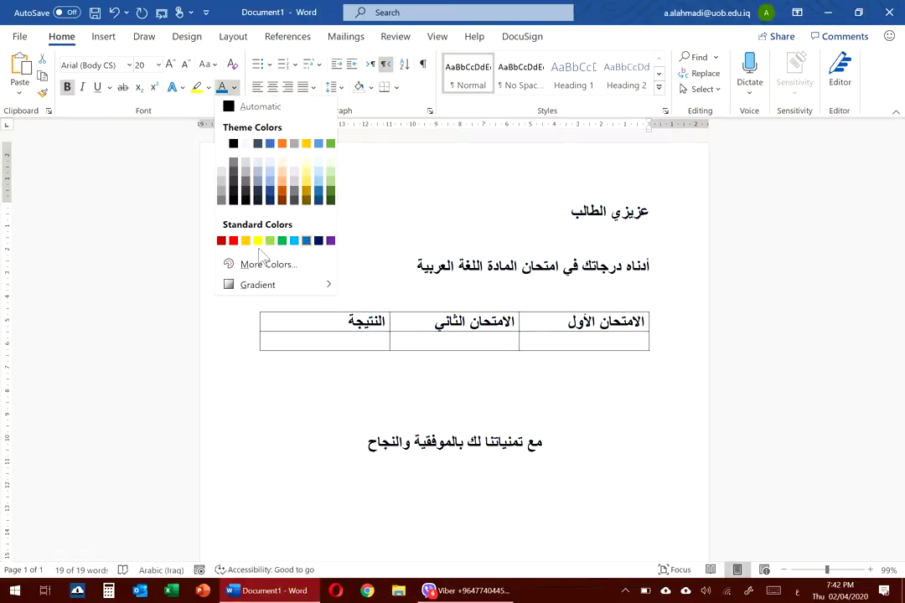
left_click(286, 245)
key("ctrl+a")
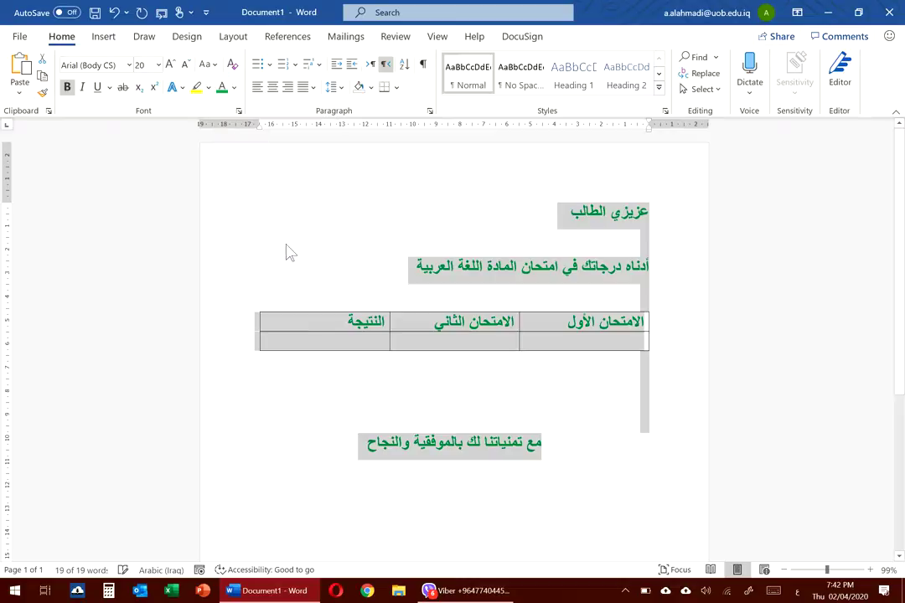
left_click(527, 430)
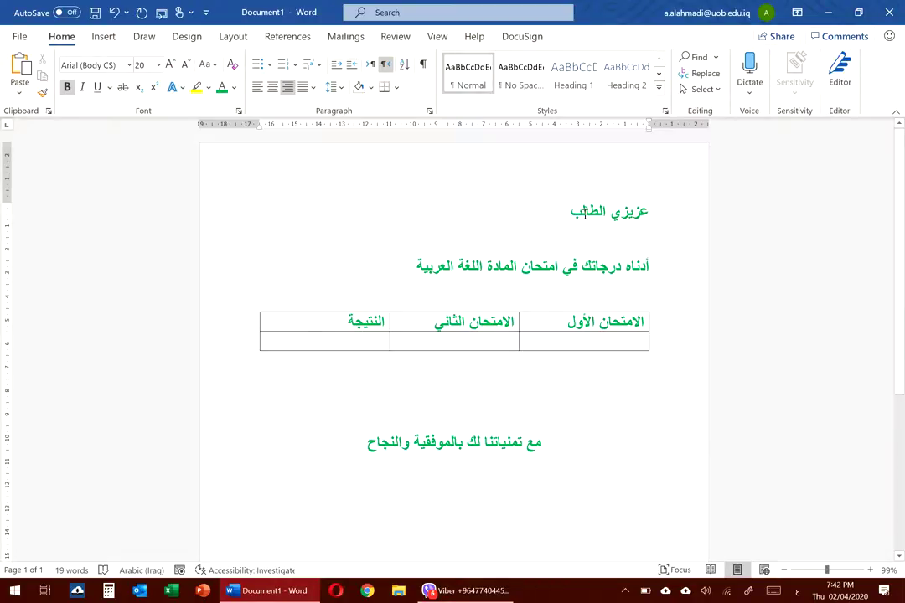
left_click(604, 340)
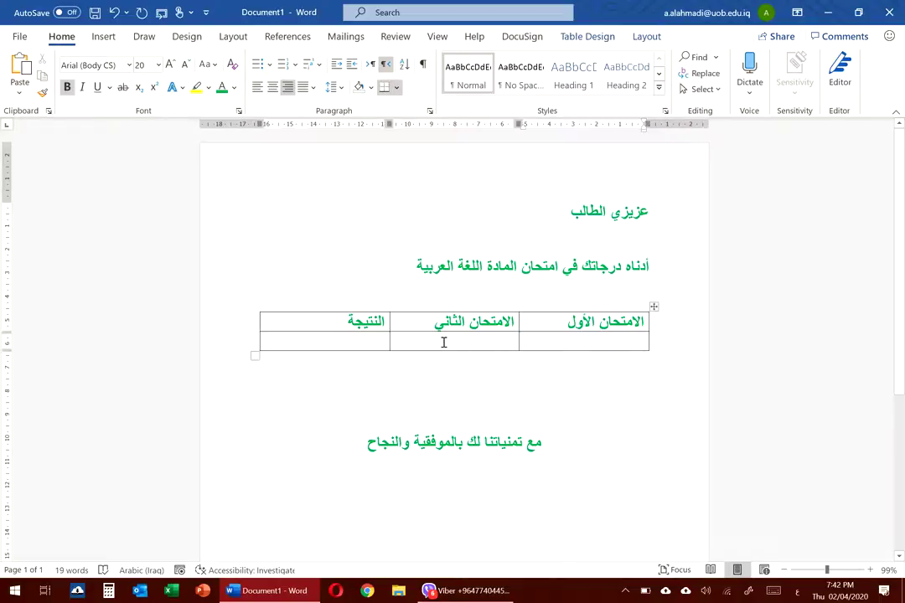
Step: Use الطلاب.accdb from the Desktop الطلاب folder as the existing recipient list
left_click(365, 343)
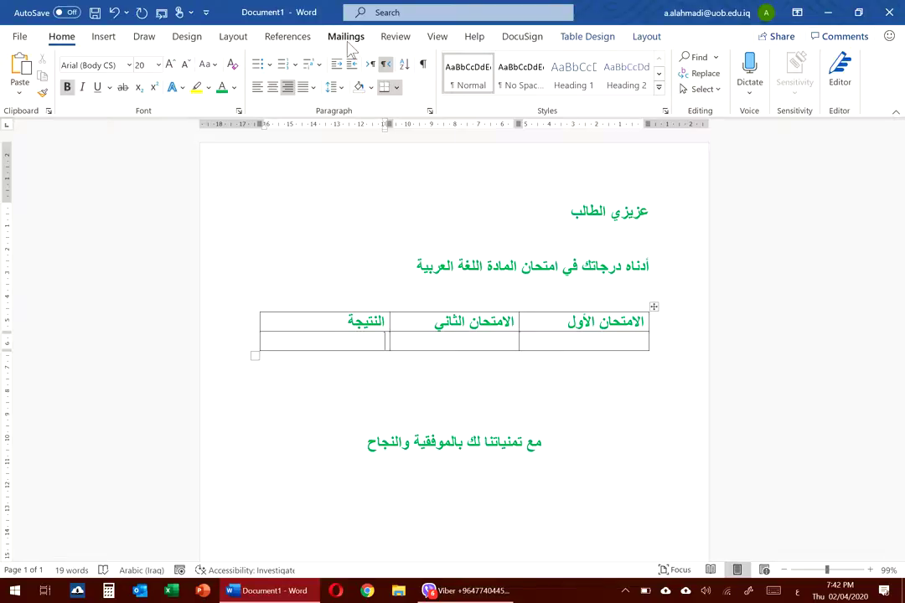
left_click(346, 38)
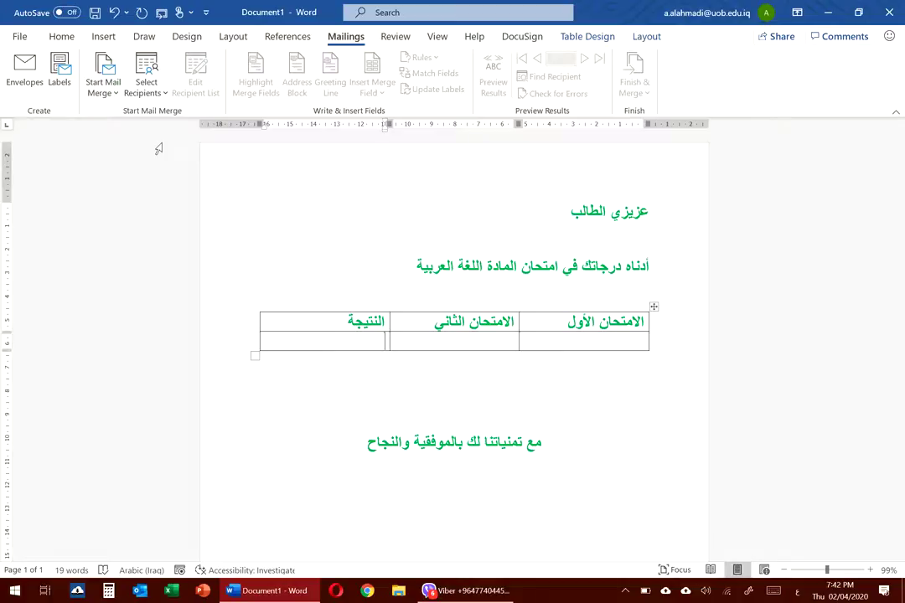
left_click(162, 96)
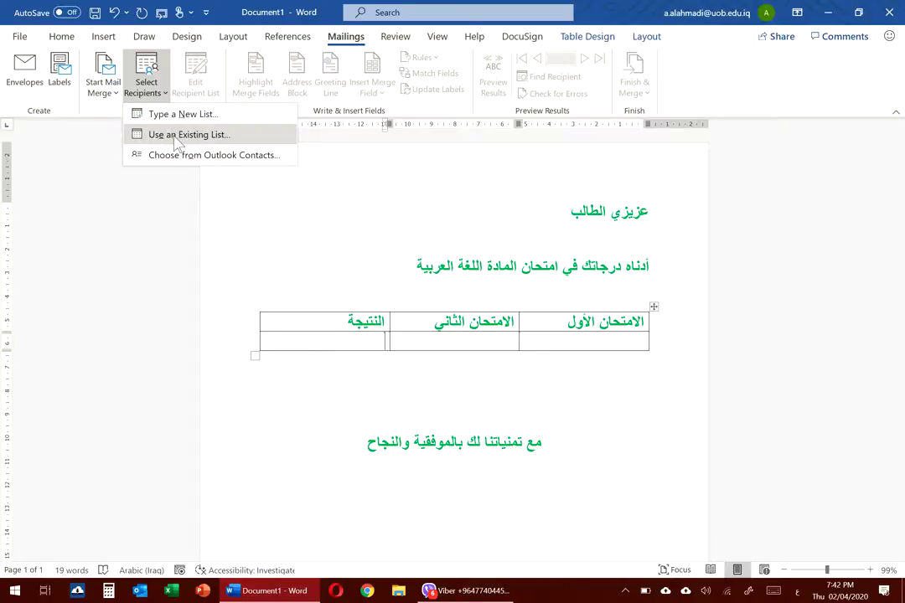
left_click(177, 137)
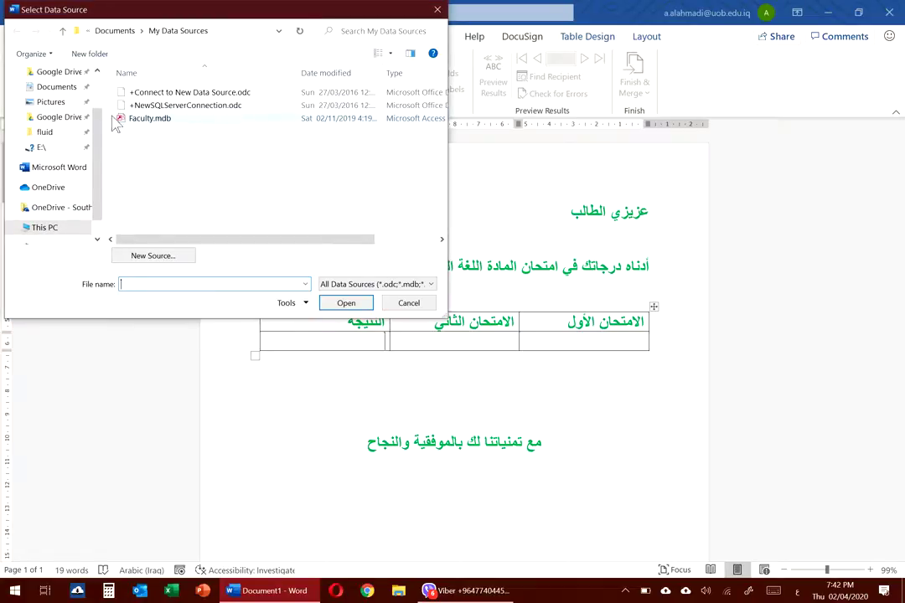
scroll(101, 93, "up", 2)
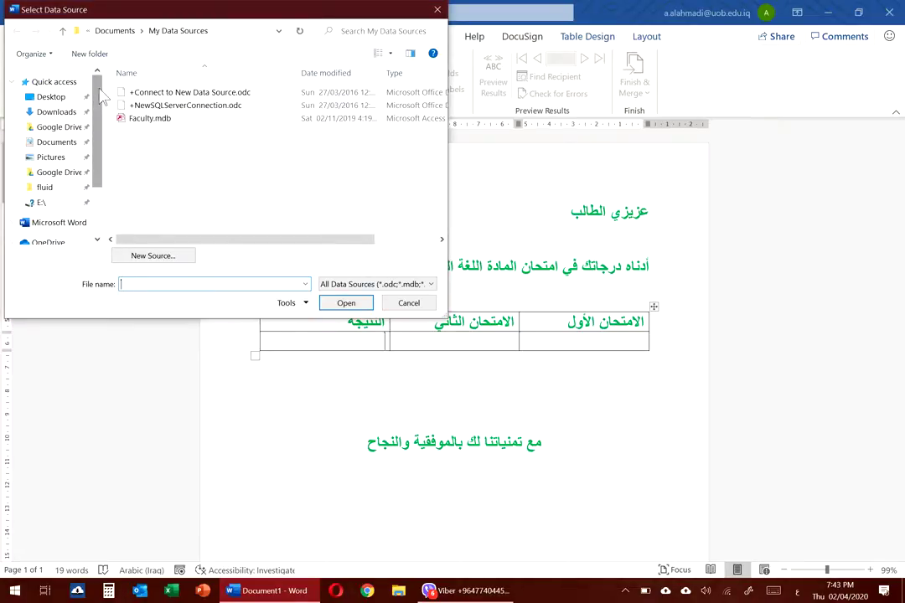
left_click(59, 99)
double_click(309, 109)
double_click(151, 93)
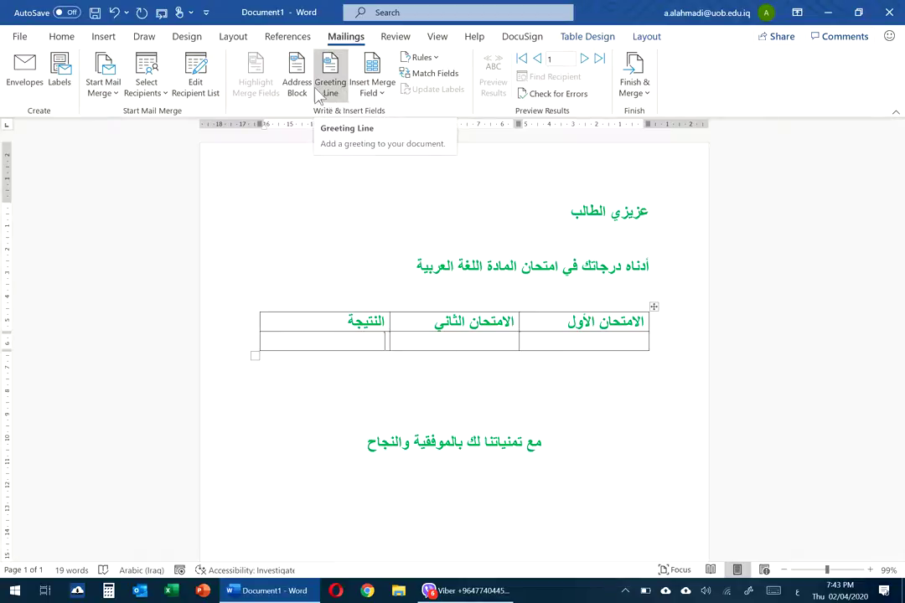
Step: Cancel the Greeting Line dialog and list the available merge fields, ID through البريد
left_click(335, 92)
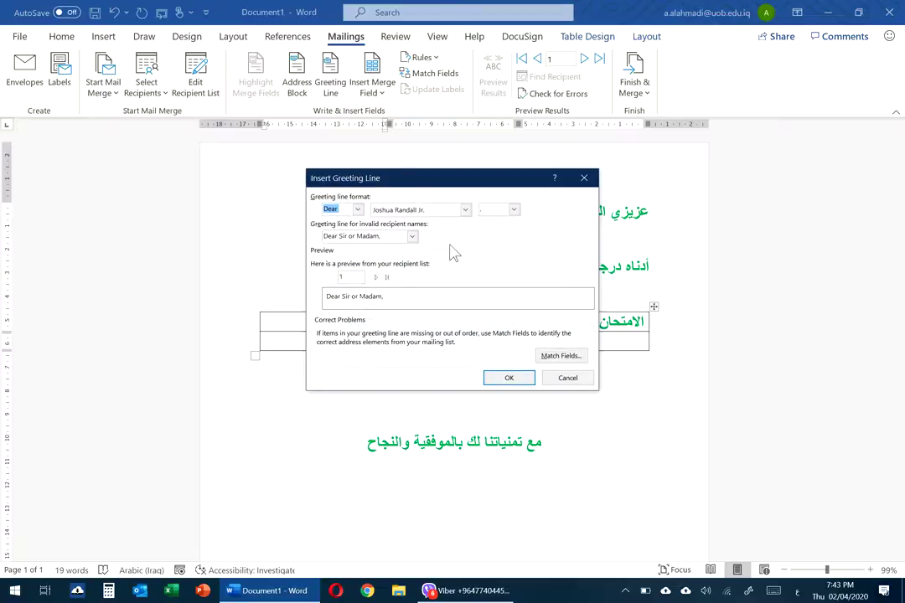
left_click(558, 384)
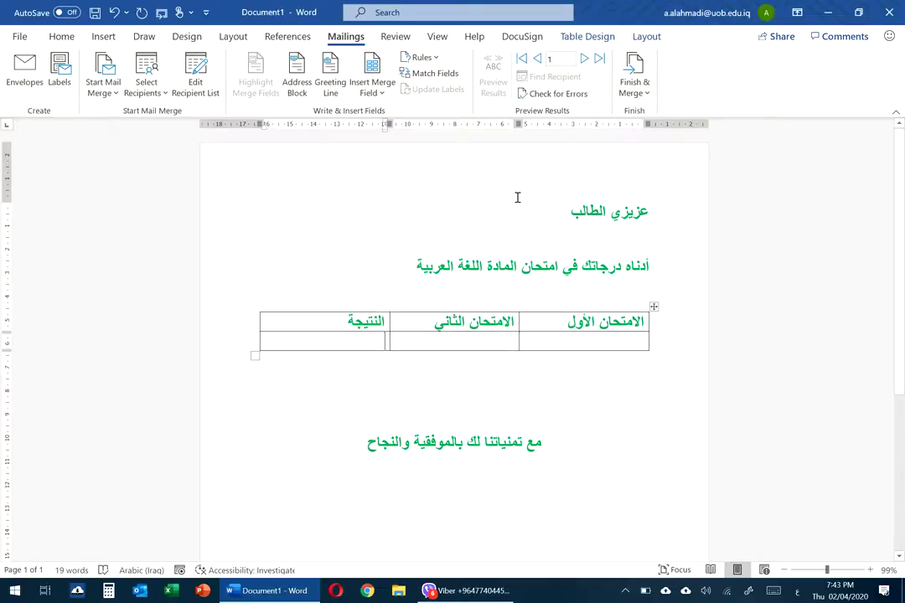
left_click(385, 99)
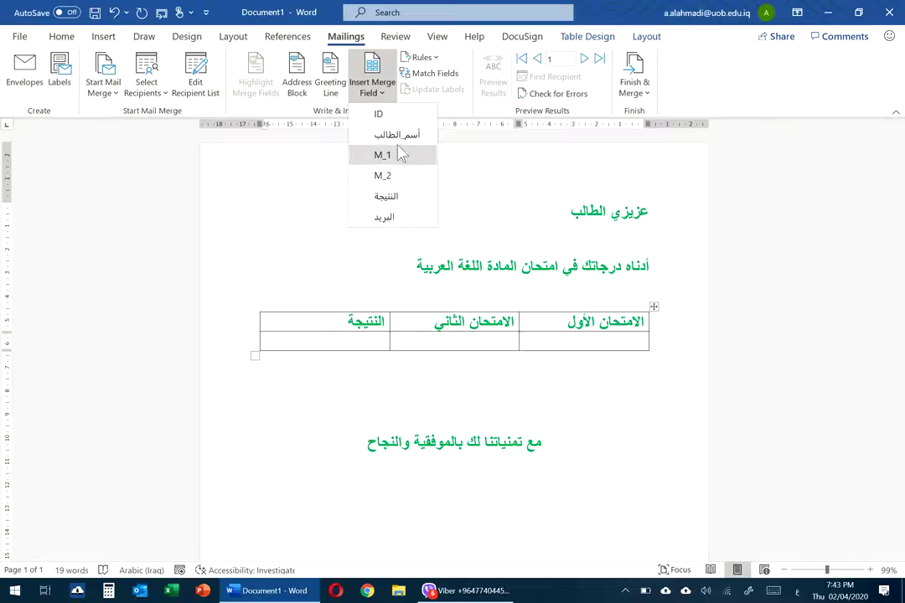
Step: Insert the «أسم_الطالب» merge field after عزيزي الطالب, removing the misplaced copy in the table
left_click(399, 141)
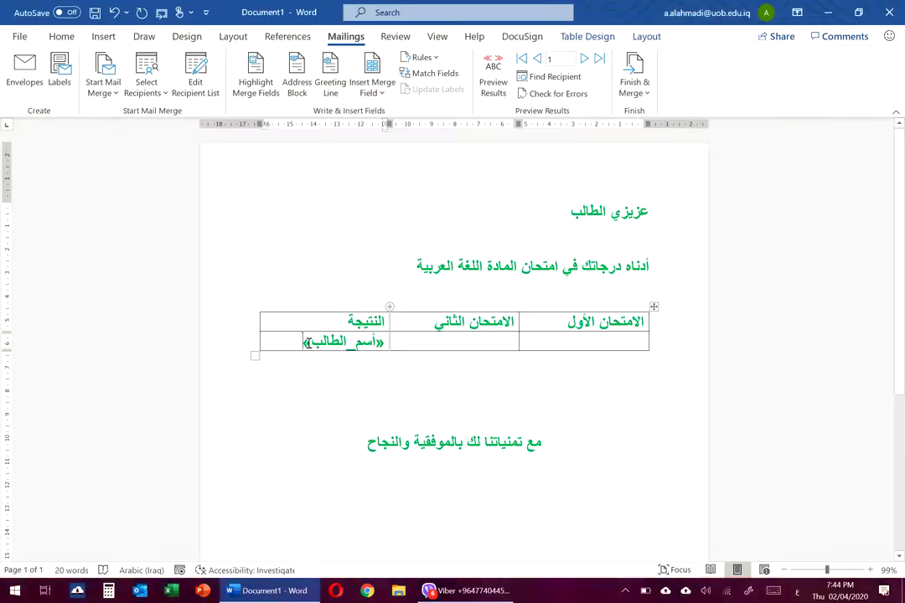
key("BackSpace")
key("BackSpace")
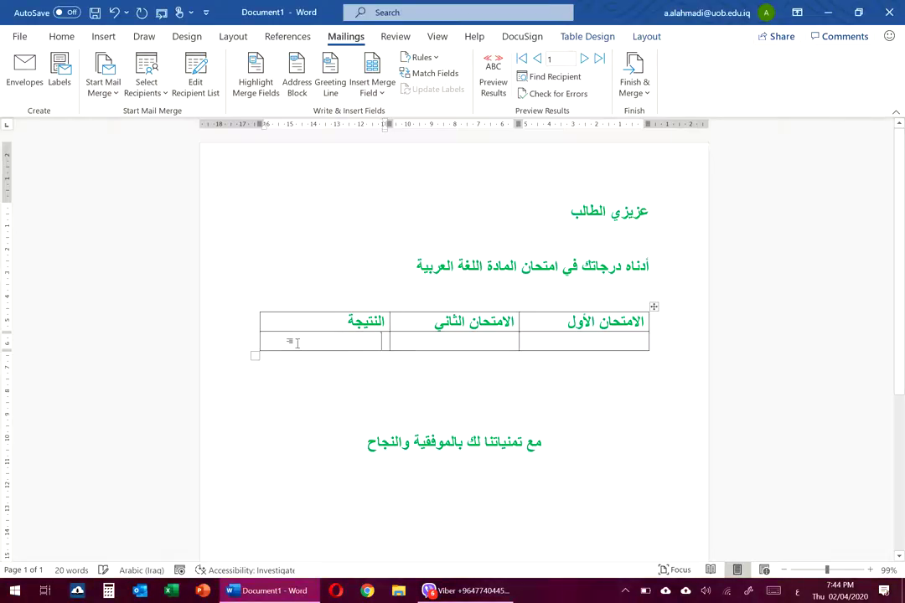
left_click(520, 212)
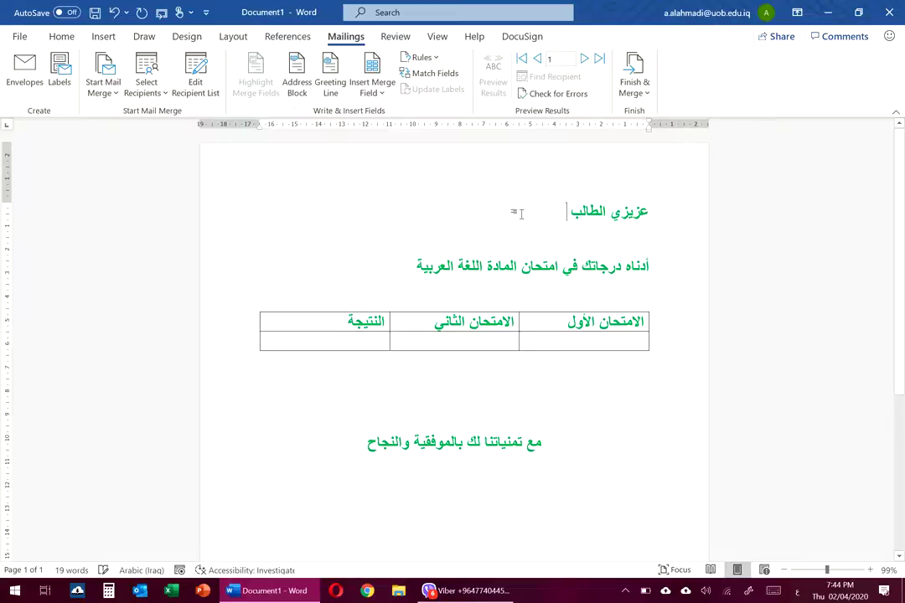
left_click(372, 91)
left_click(394, 135)
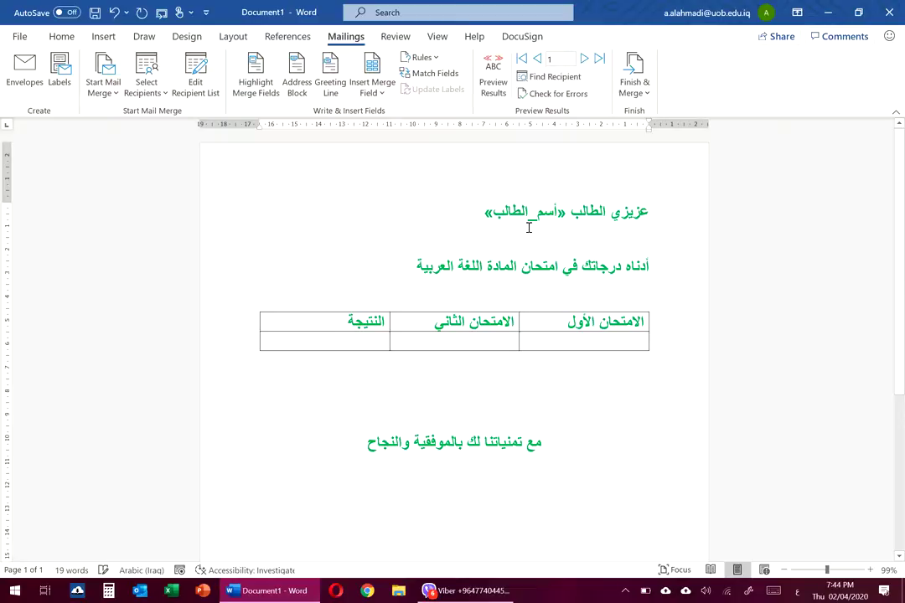
Step: Colour the «أسم_الطالب» field in the greeting red
left_click_drag(496, 212, 568, 213)
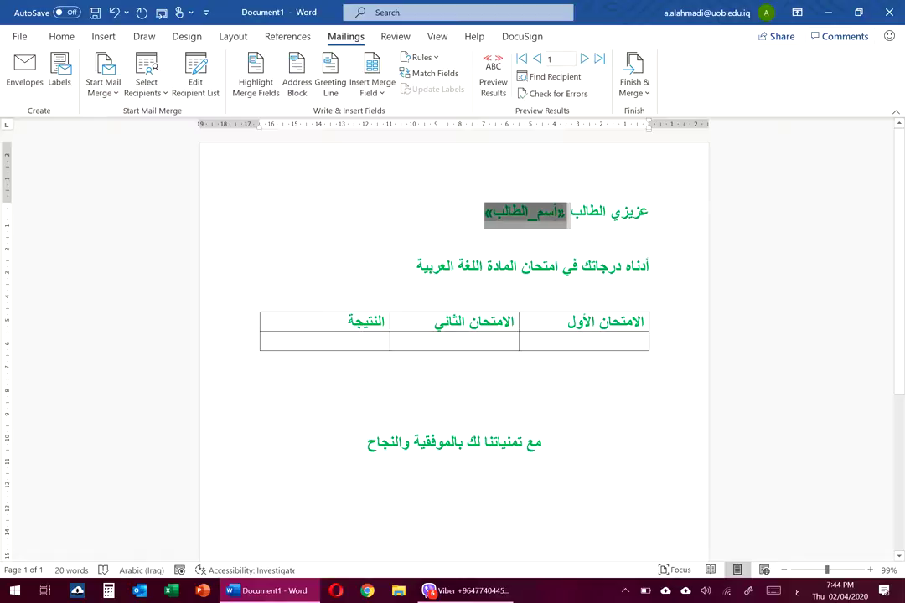
left_click(48, 39)
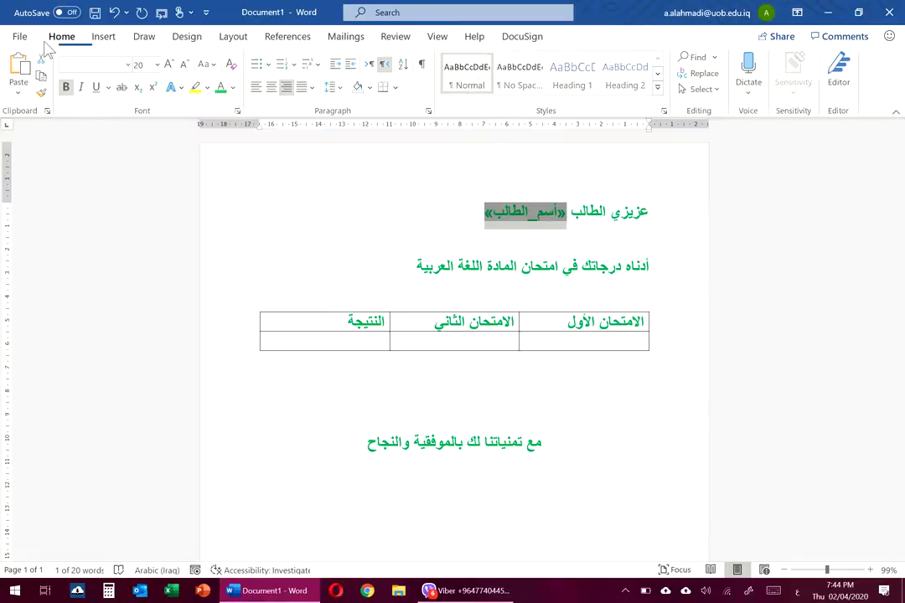
left_click(235, 88)
left_click(233, 241)
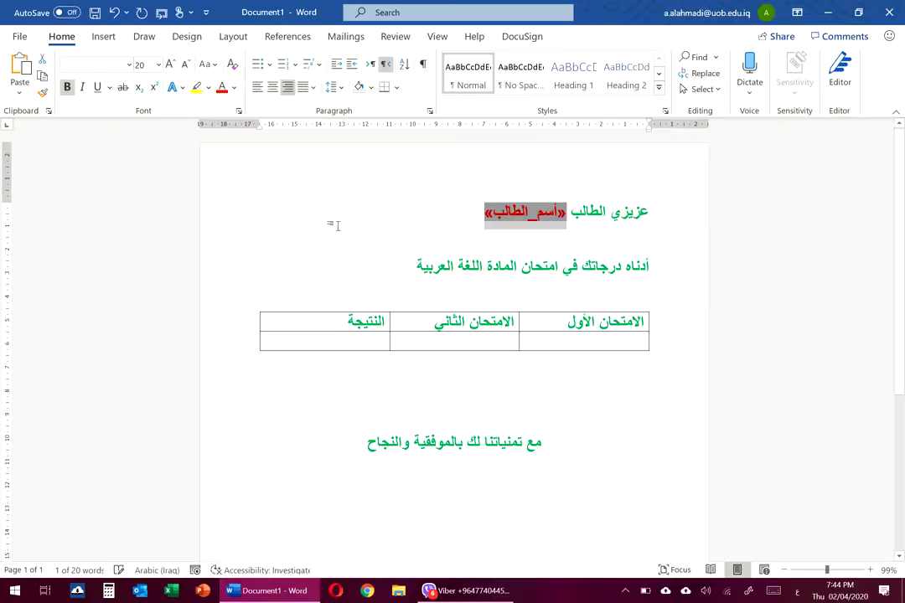
left_click(426, 205)
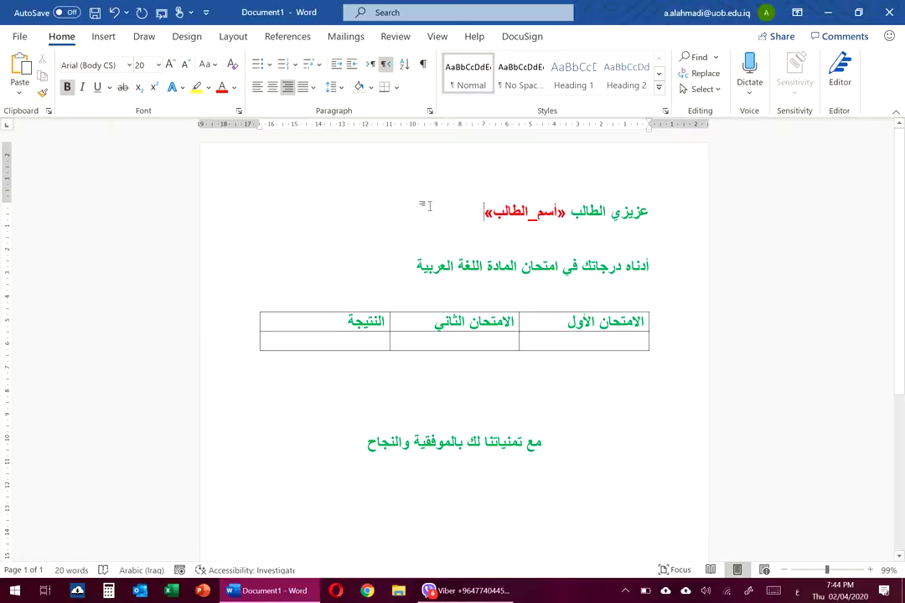
left_click(574, 344)
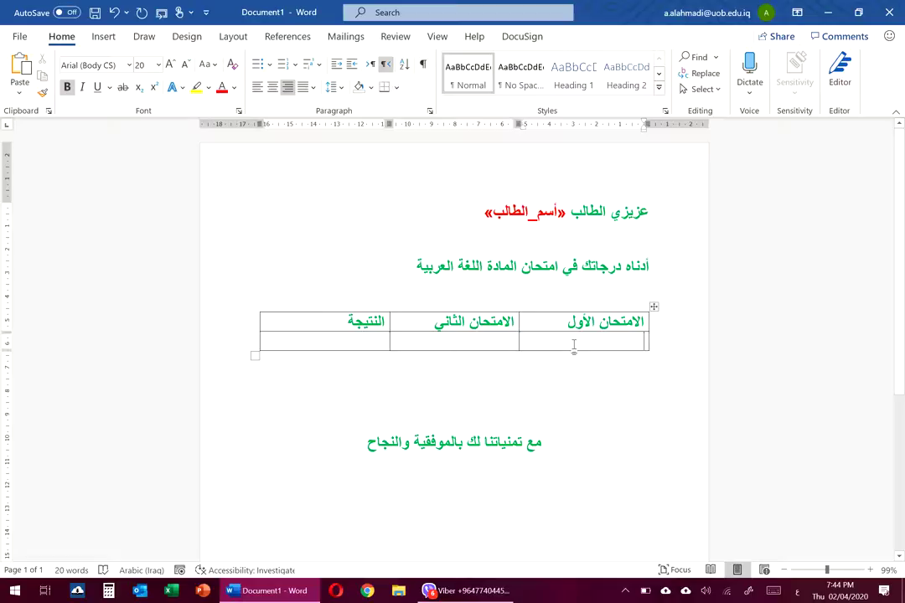
left_click(346, 38)
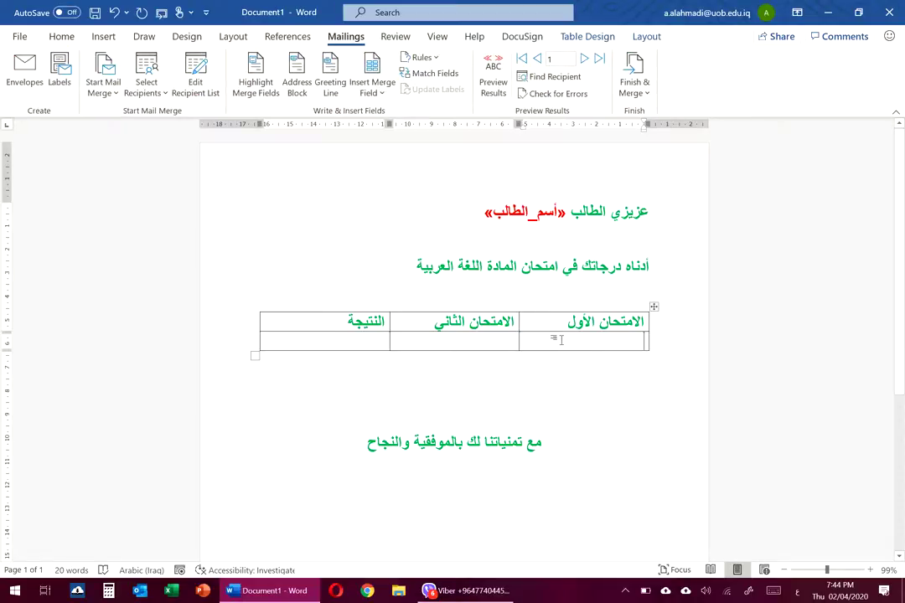
Step: Insert «M_1», «M_2» and «النتيجة» merge fields into the table's second-row cells
left_click(377, 94)
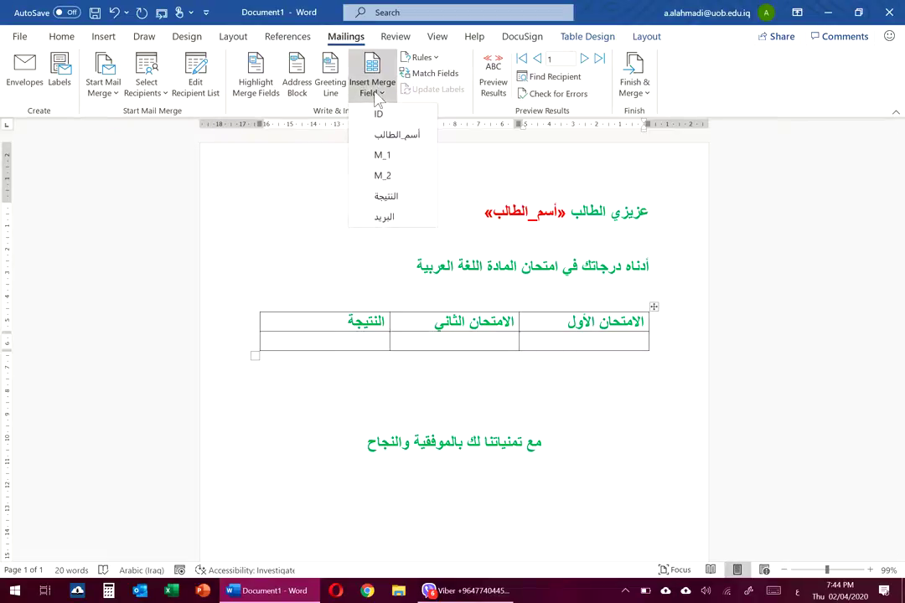
left_click(386, 163)
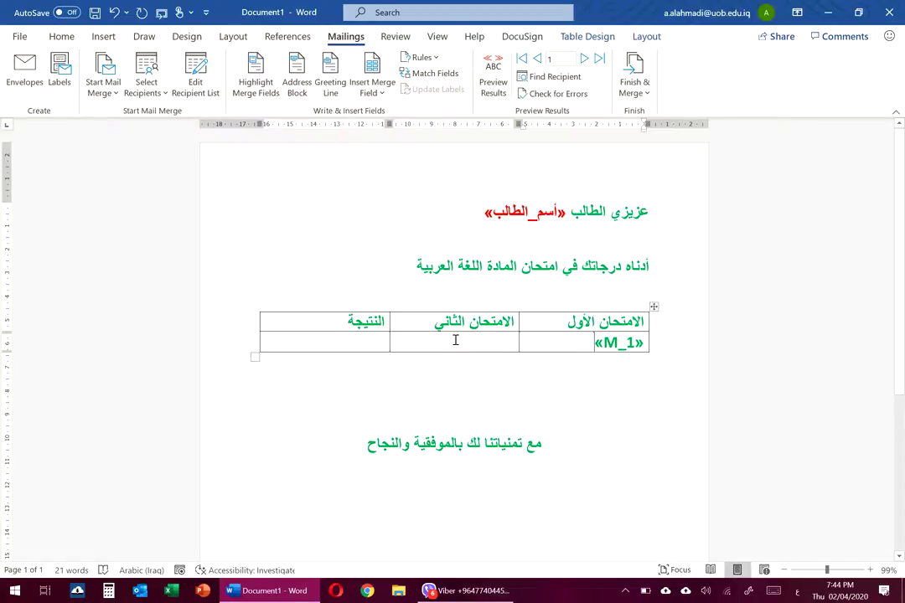
left_click(374, 93)
left_click(388, 181)
left_click(383, 96)
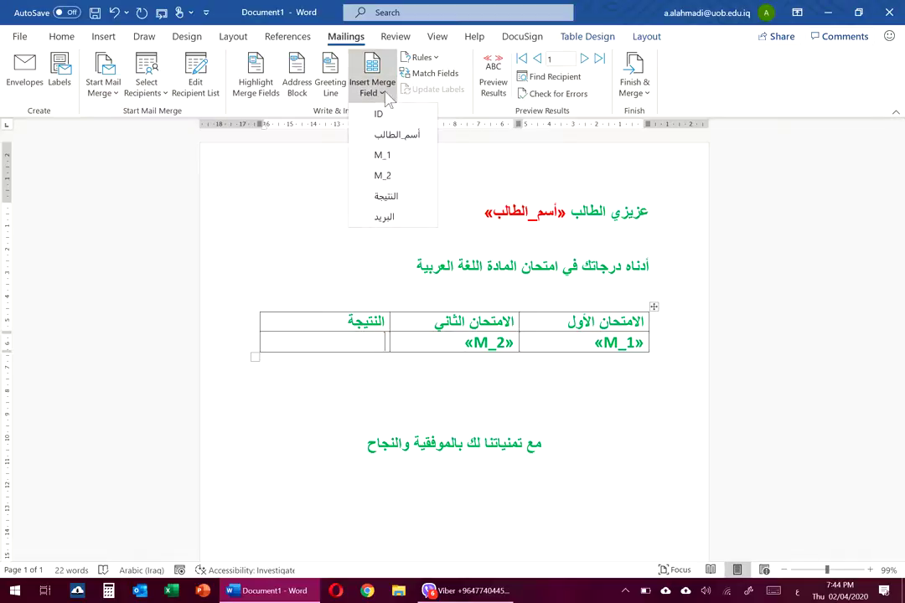
left_click(385, 197)
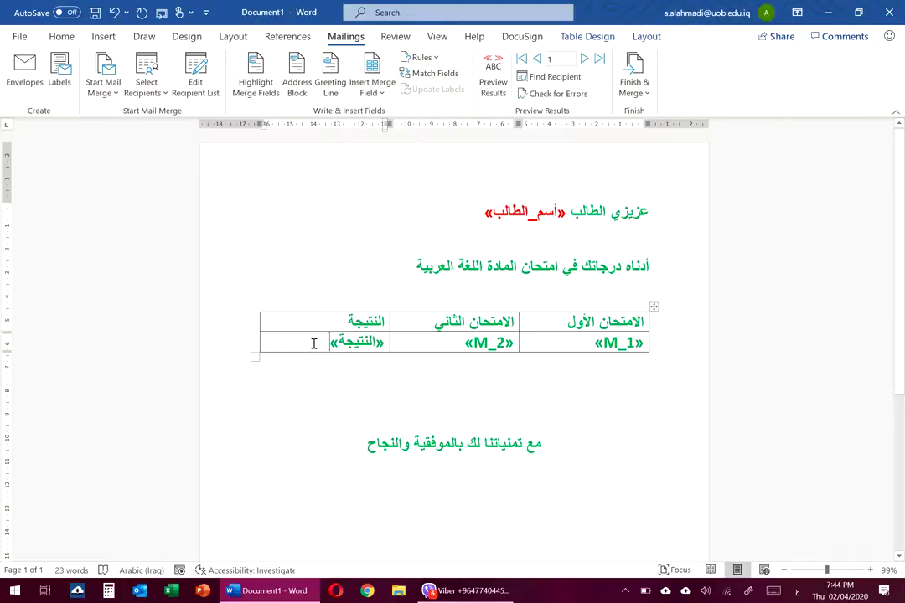
left_click_drag(314, 344, 637, 344)
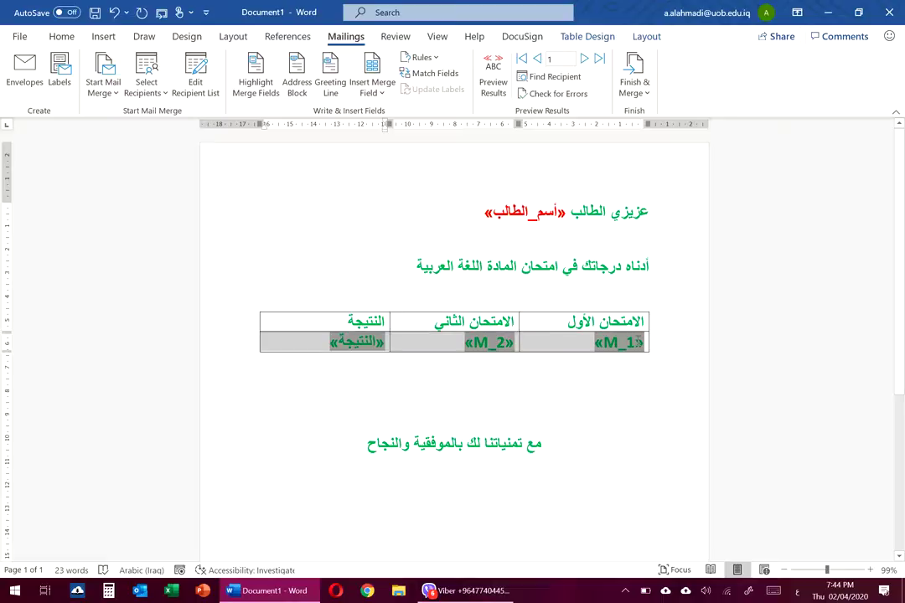
Step: Make «M_1», «M_2» and «النتيجة» red with yellow highlight, centred in their cells
left_click(59, 36)
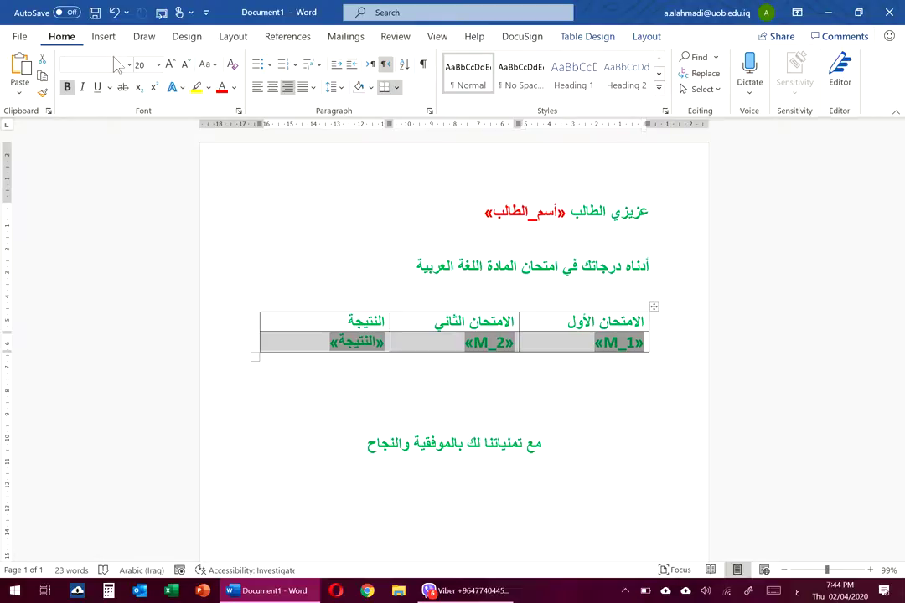
left_click(221, 88)
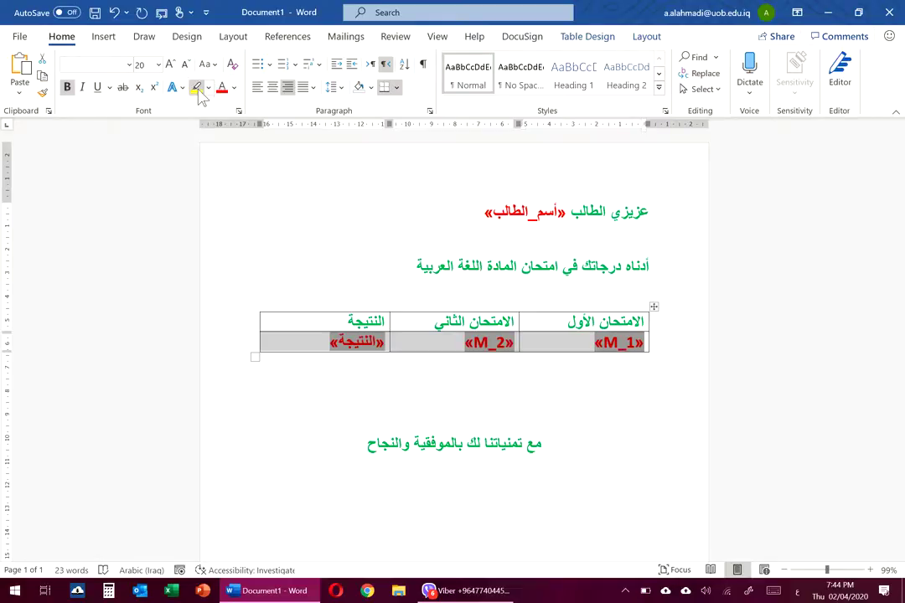
left_click(196, 88)
left_click(347, 265)
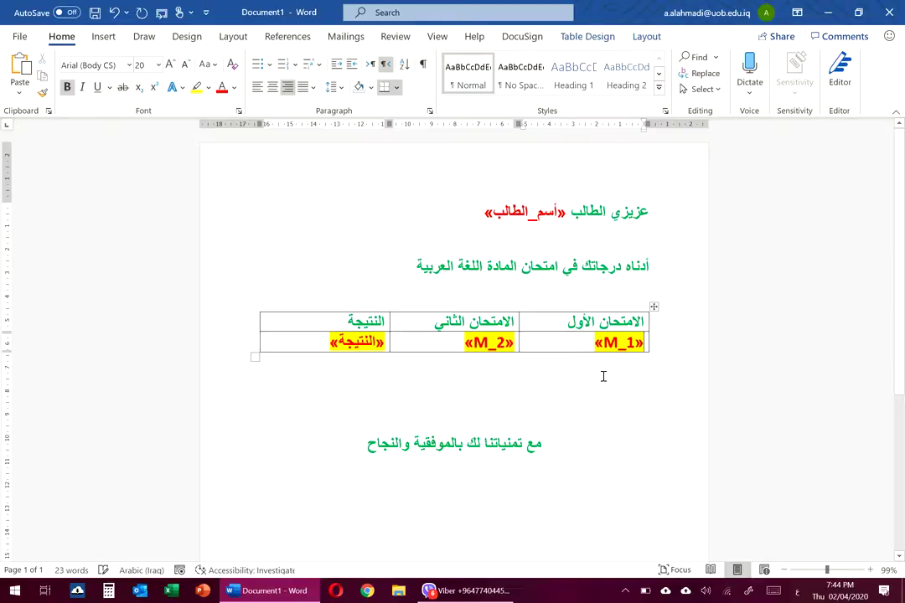
key("ctrl+e")
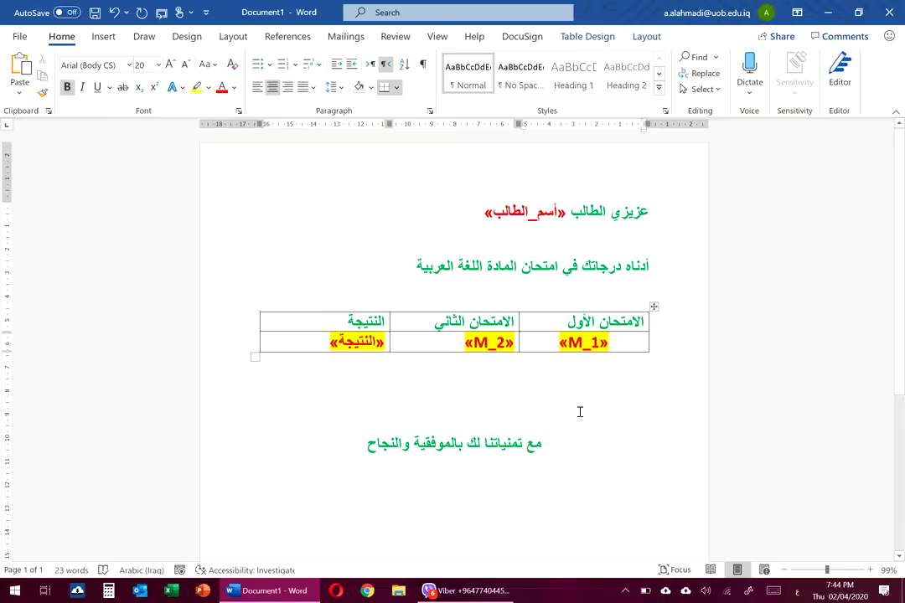
left_click_drag(284, 334, 507, 349)
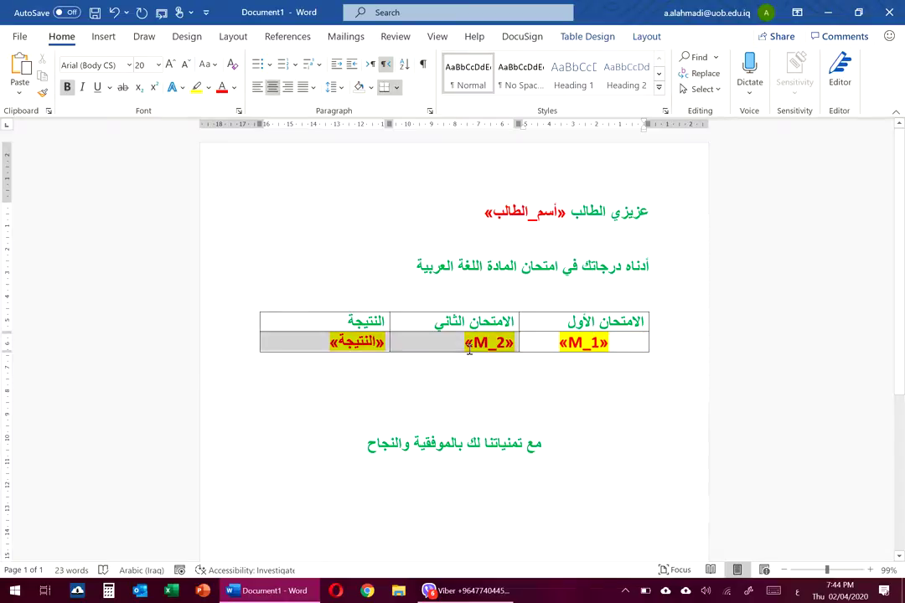
key("ctrl+e")
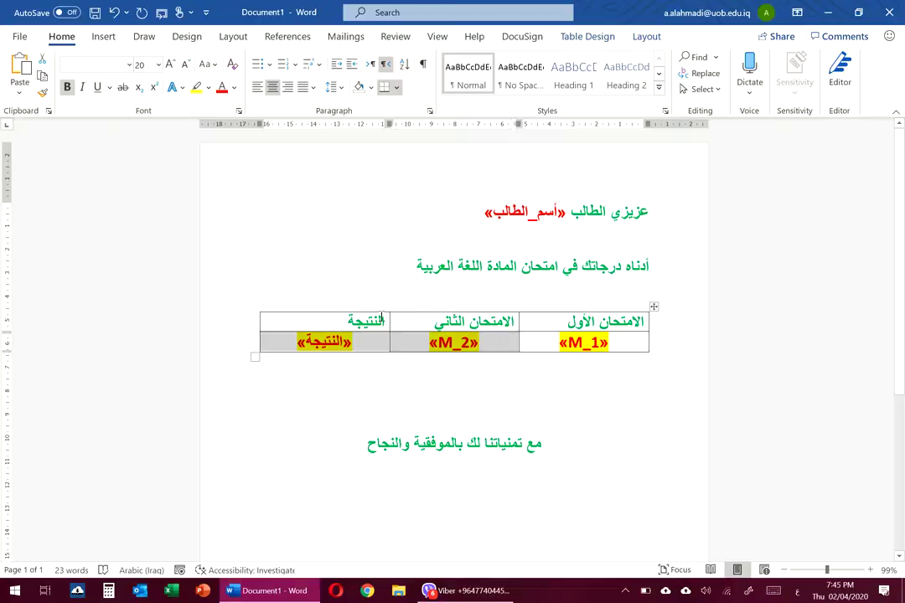
Step: Centre the header row and set its text to standard blue via More Colors
left_click_drag(331, 318, 627, 326)
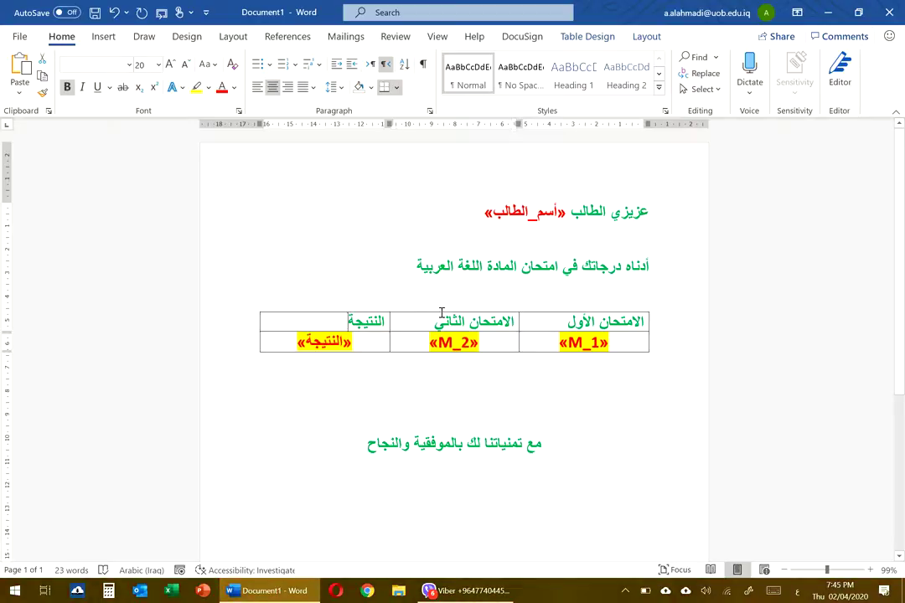
key("ctrl+e")
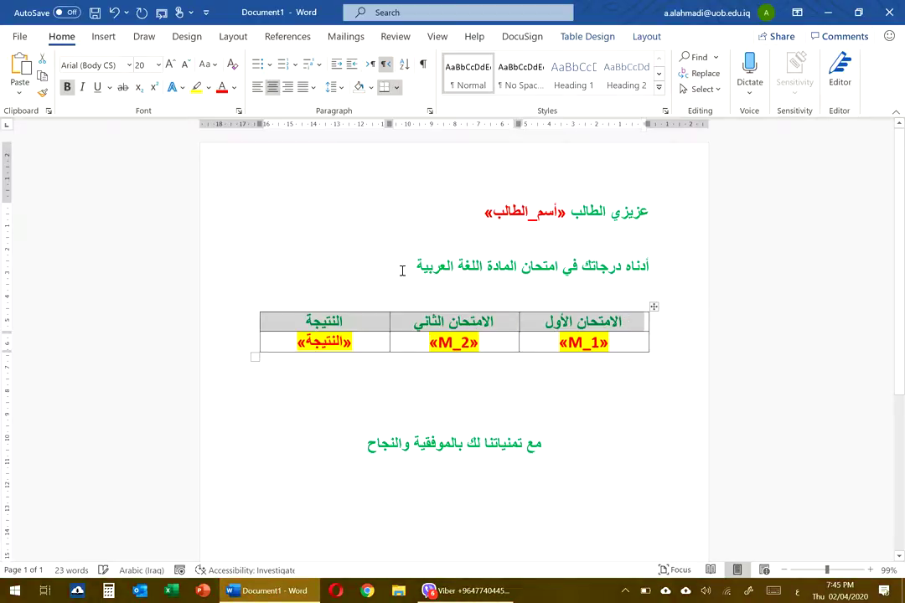
left_click(234, 87)
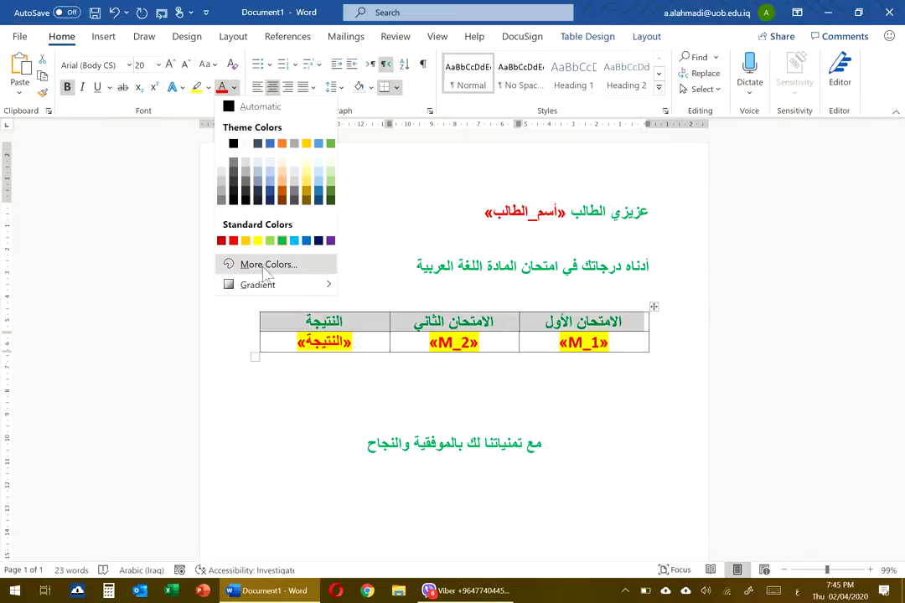
left_click(262, 266)
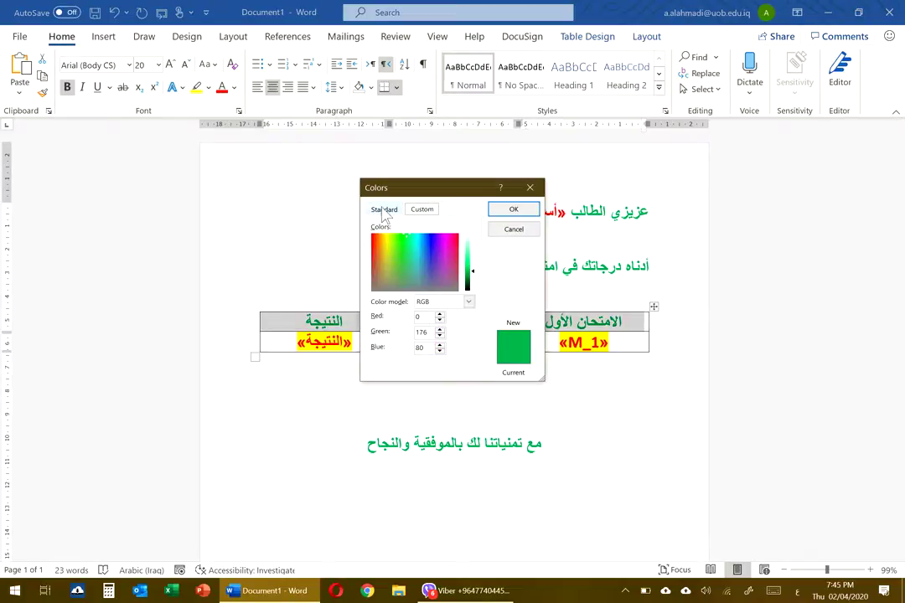
left_click(384, 208)
left_click(419, 243)
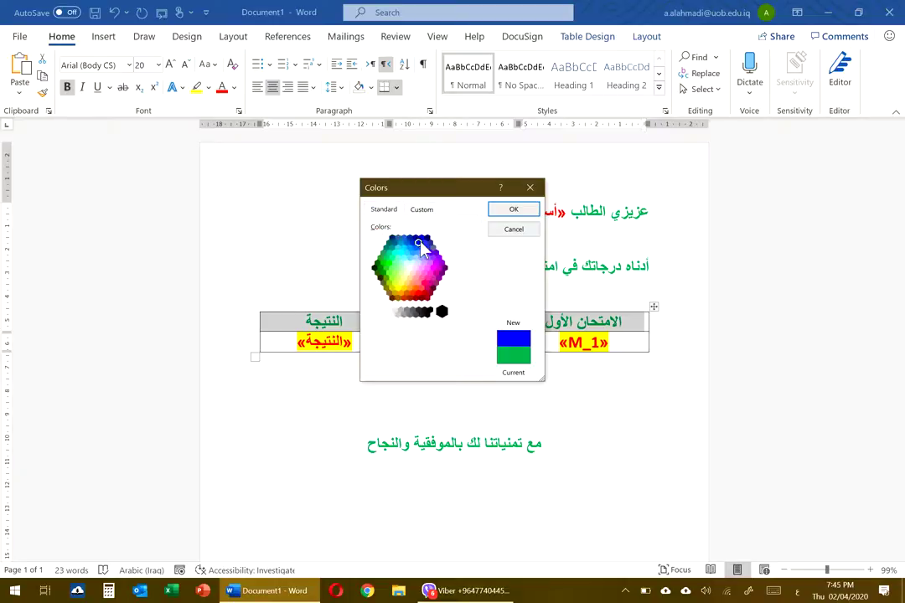
key("Return")
left_click(352, 227)
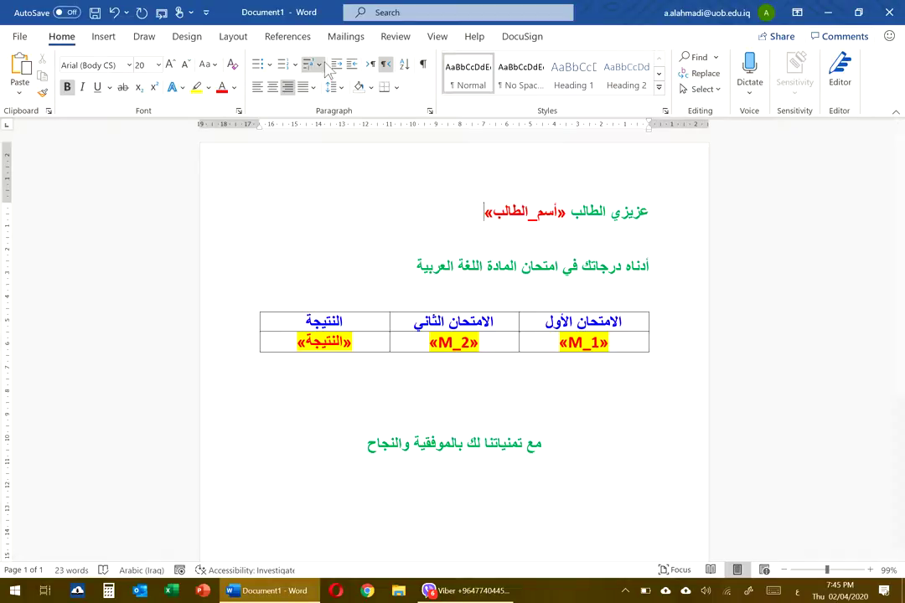
Step: Preview merged data and advance to record 3, showing grades 81, 80 and ناجح
left_click(352, 40)
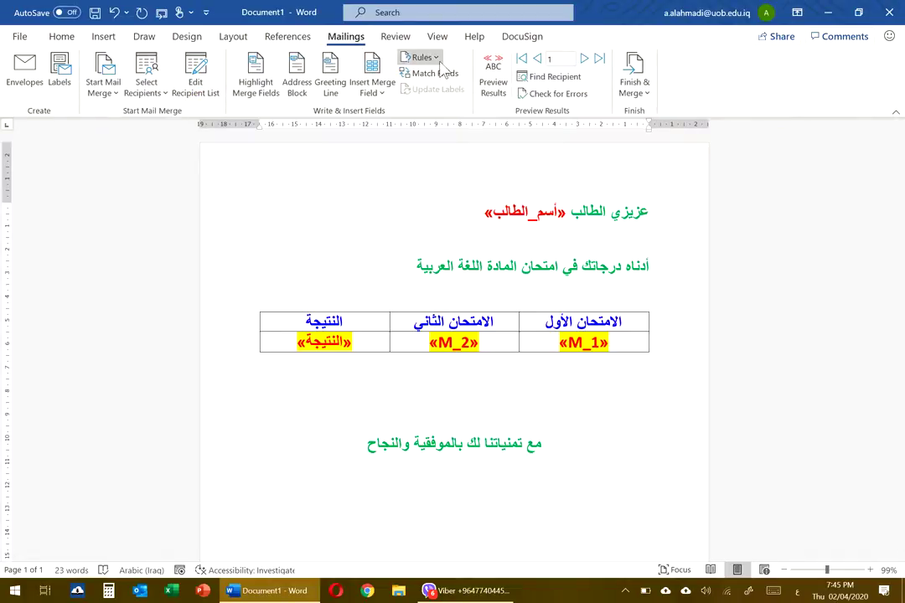
left_click(493, 94)
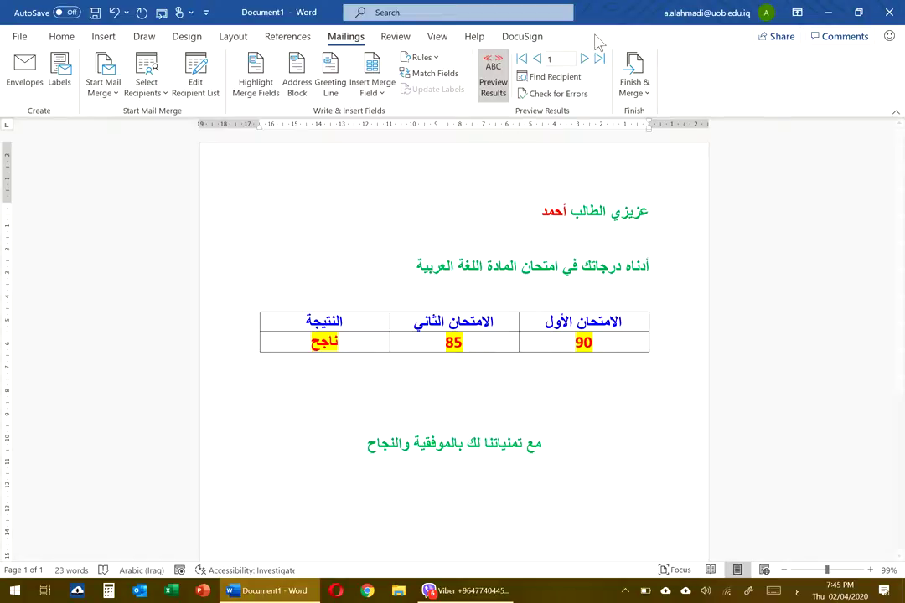
left_click(584, 58)
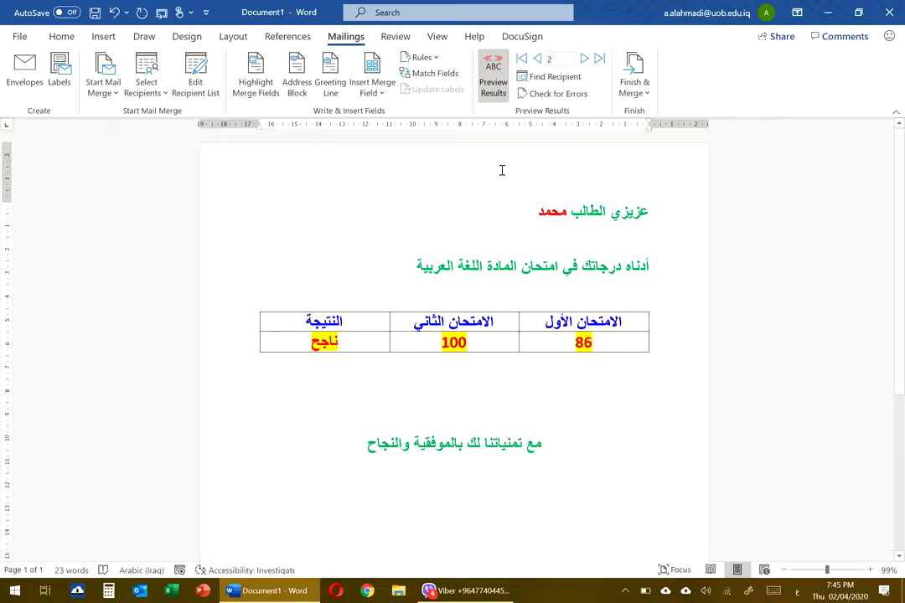
left_click(585, 58)
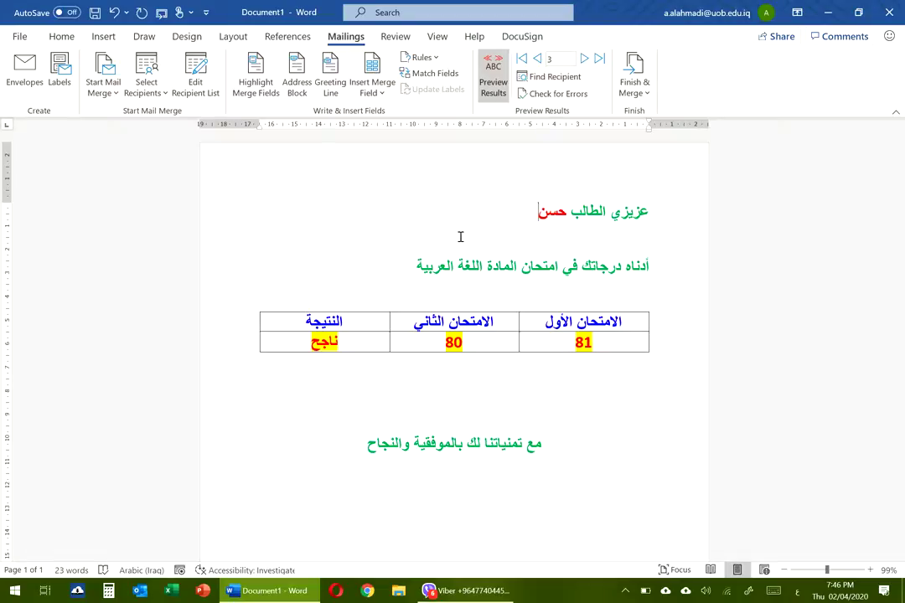
Step: Merge all records to print and send them to the Print to PDF Annotator printer
left_click(648, 97)
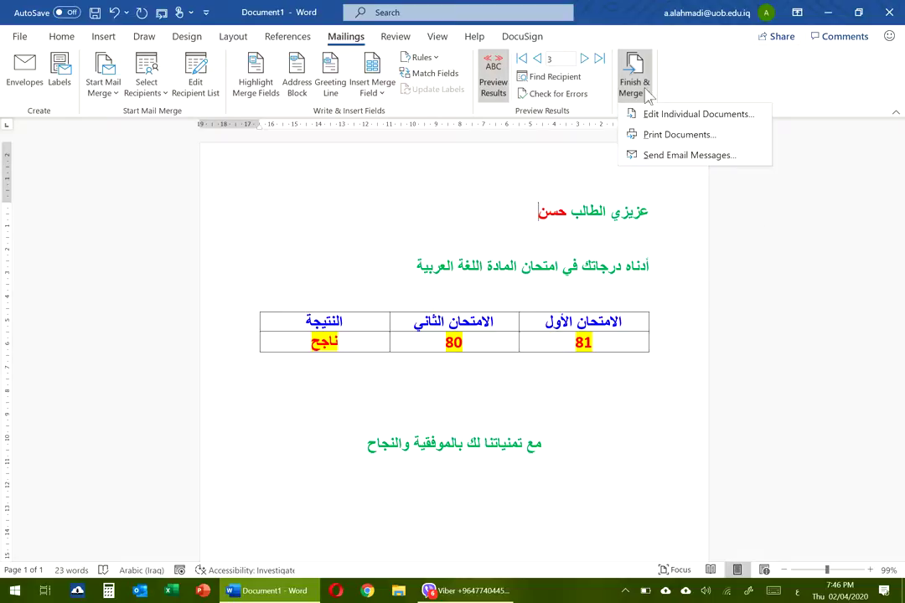
left_click(660, 136)
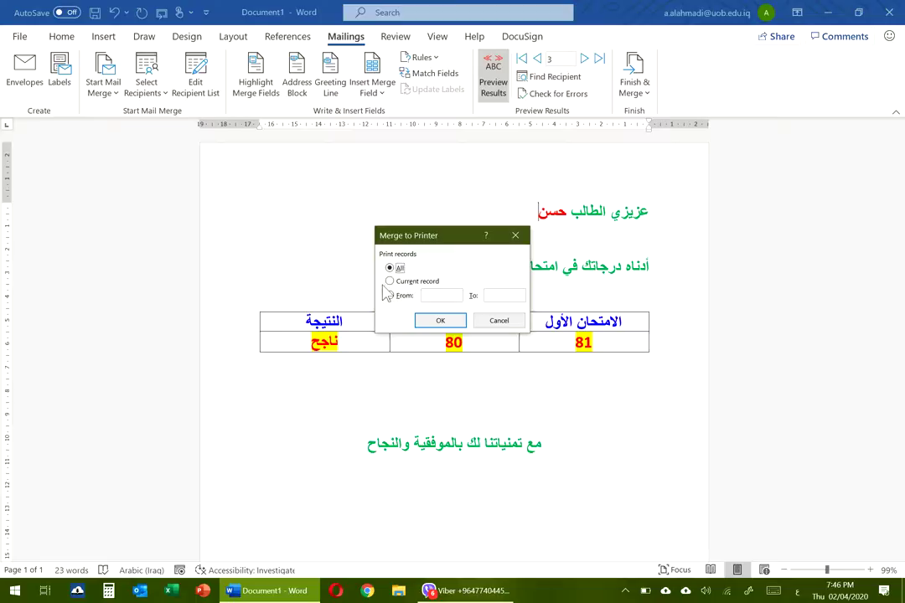
left_click(392, 297)
key("alt+a")
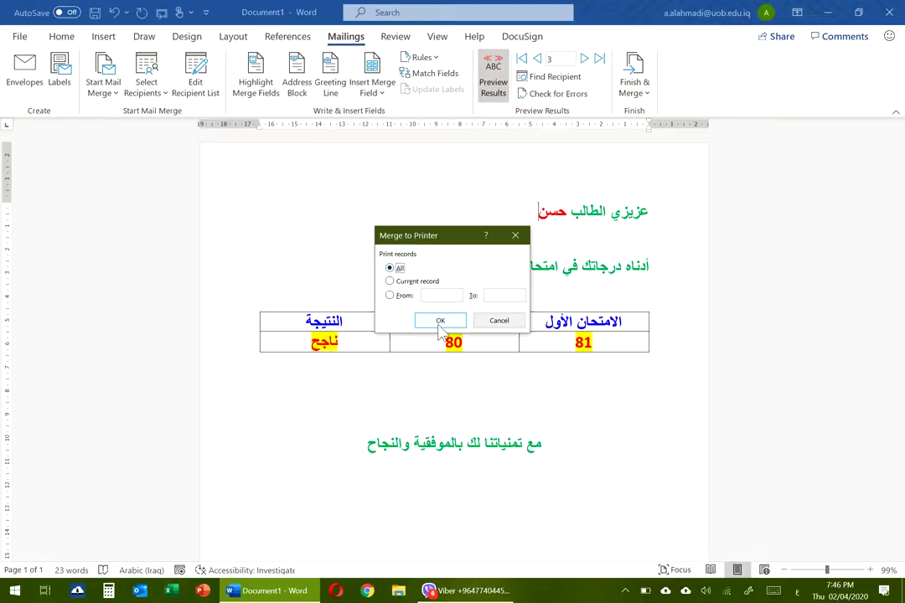
left_click(439, 321)
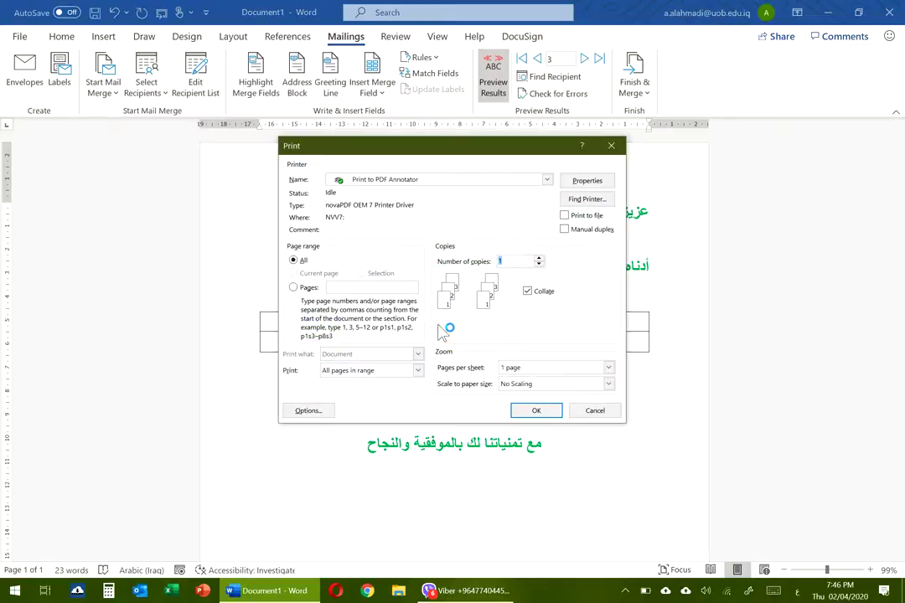
left_click(387, 181)
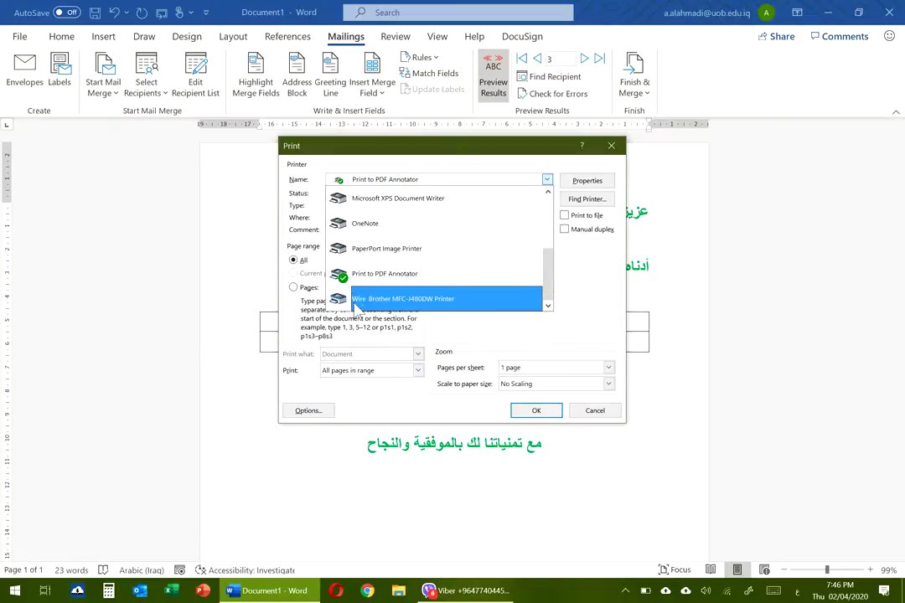
left_click(436, 181)
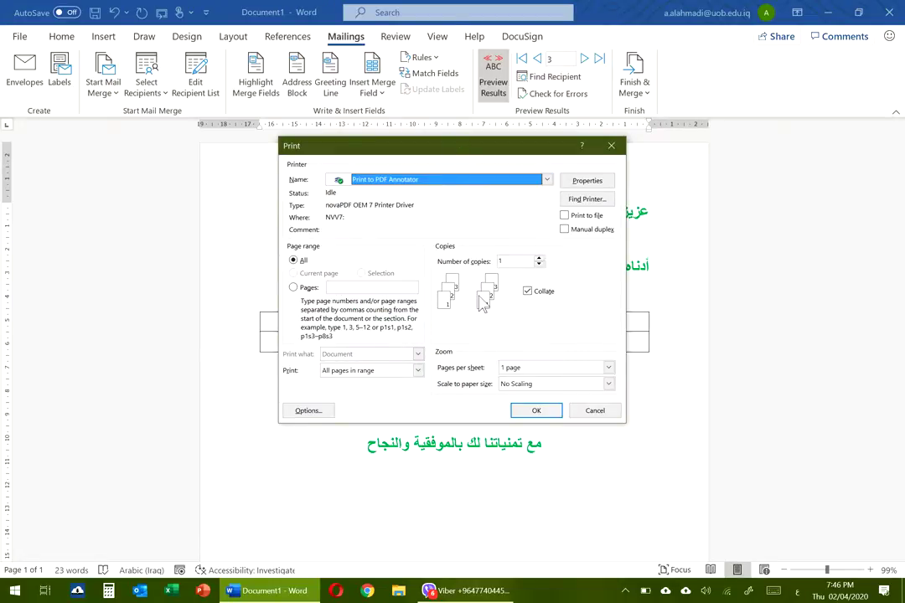
left_click(528, 410)
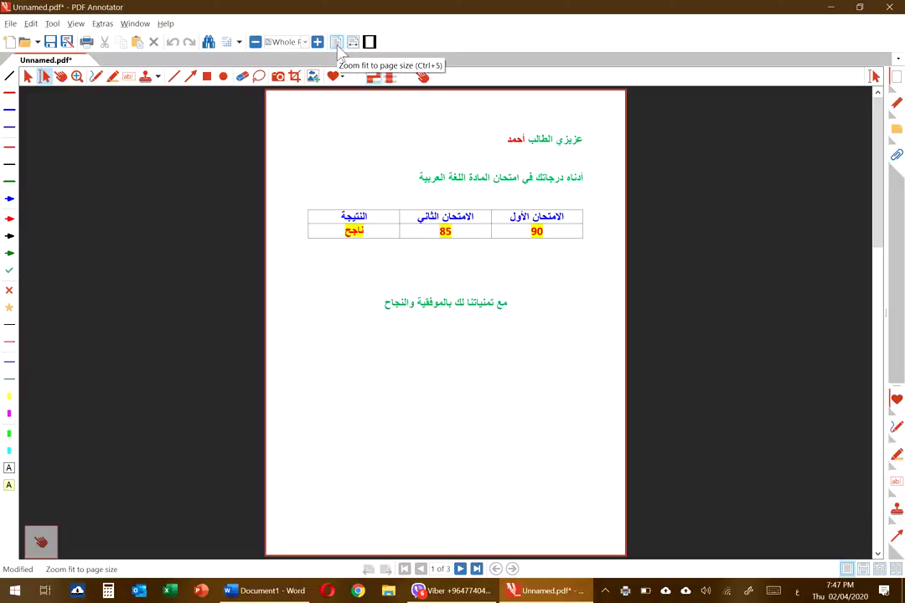
Step: Page through the three merged letters (grades 90/85, 86/100, 81/80), then close the PDF
key("Page_Down")
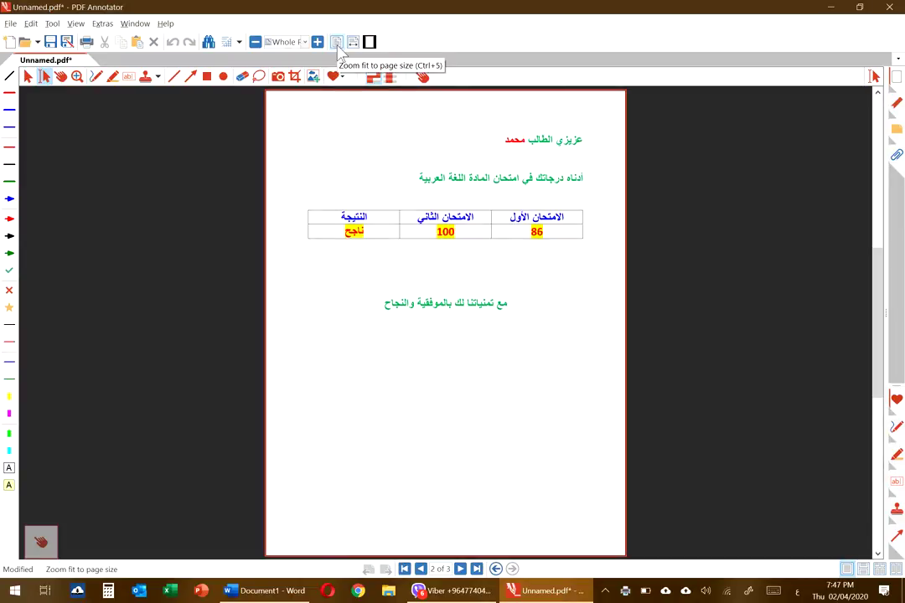
key("Page_Down")
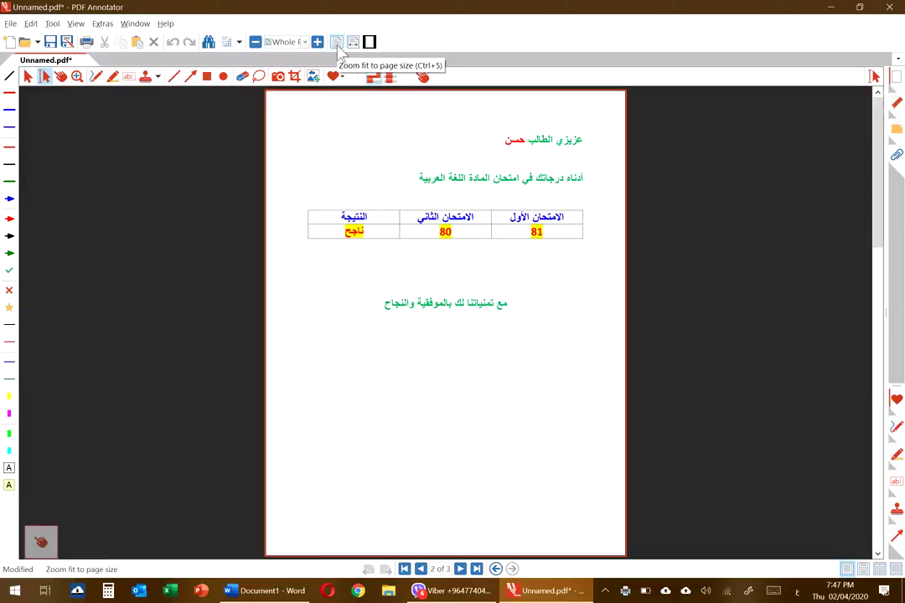
key("Home")
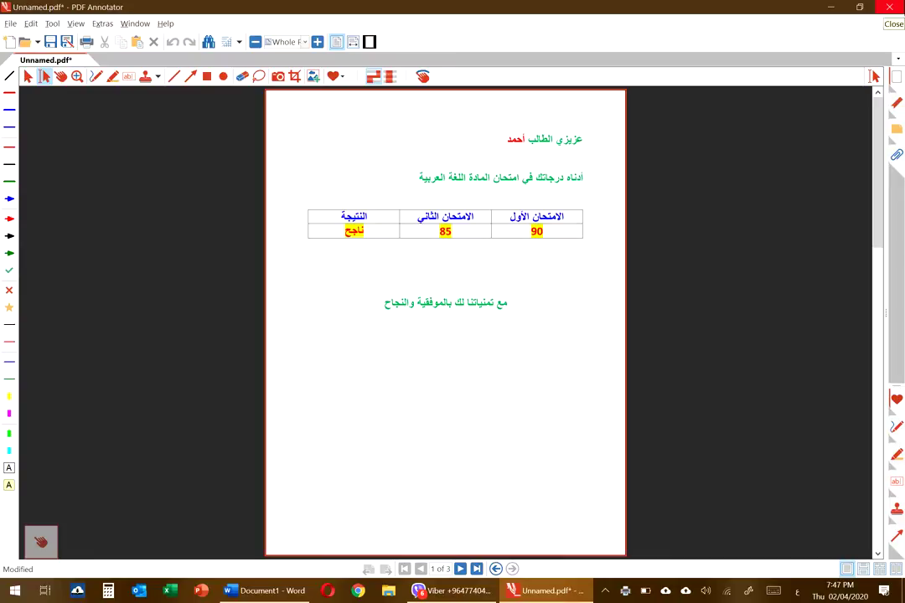
left_click(889, 8)
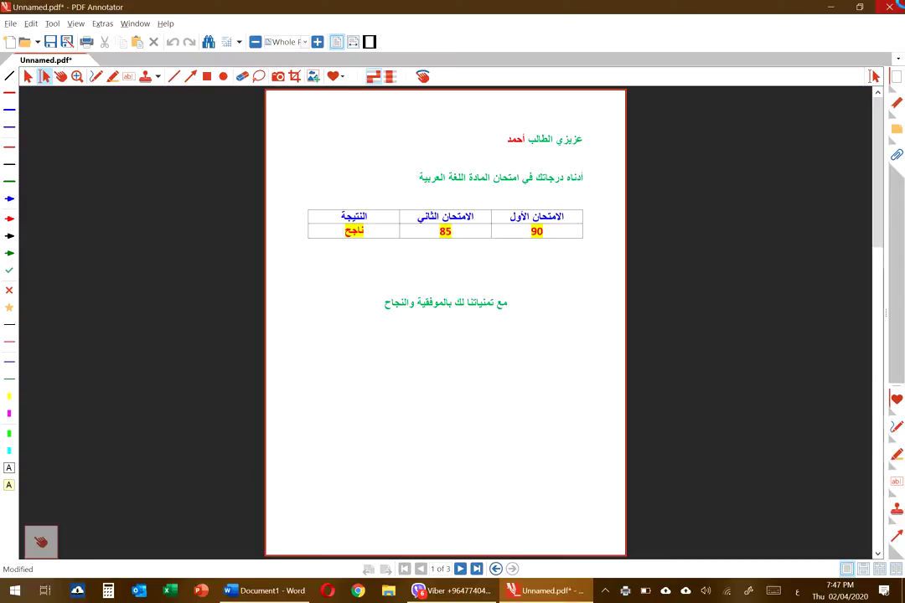
Step: Discard the PDF without saving and begin merging the letters to e-mail messages
left_click(483, 316)
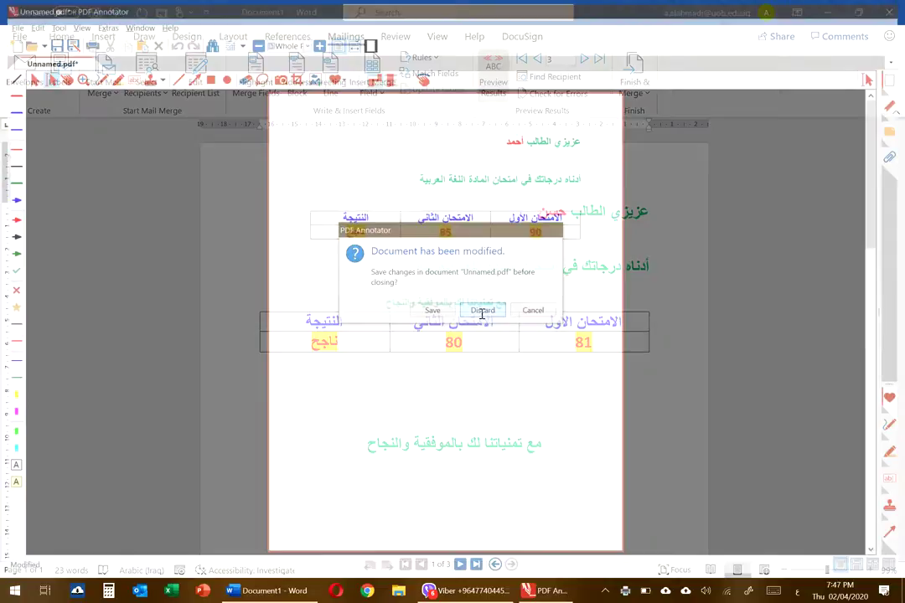
left_click(635, 92)
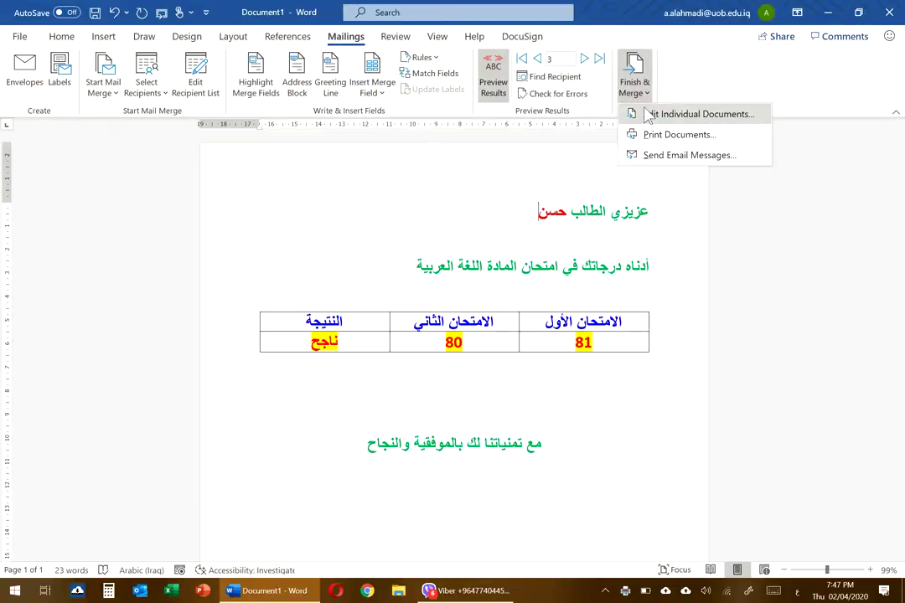
left_click(676, 159)
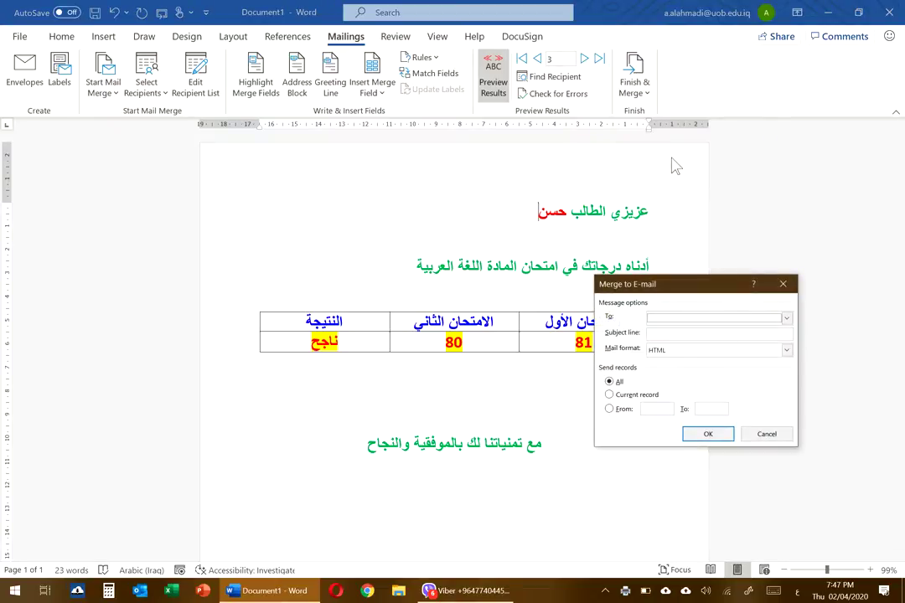
Step: Address the e-mails to البريد with subject 'درجات امتحان اللغة العربية', sent as attachments
left_click(709, 318)
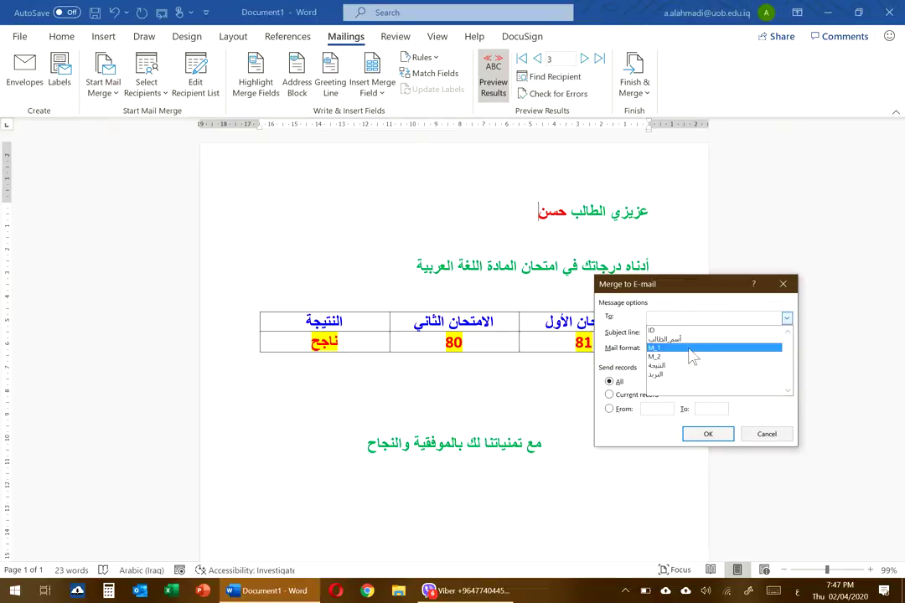
left_click(662, 375)
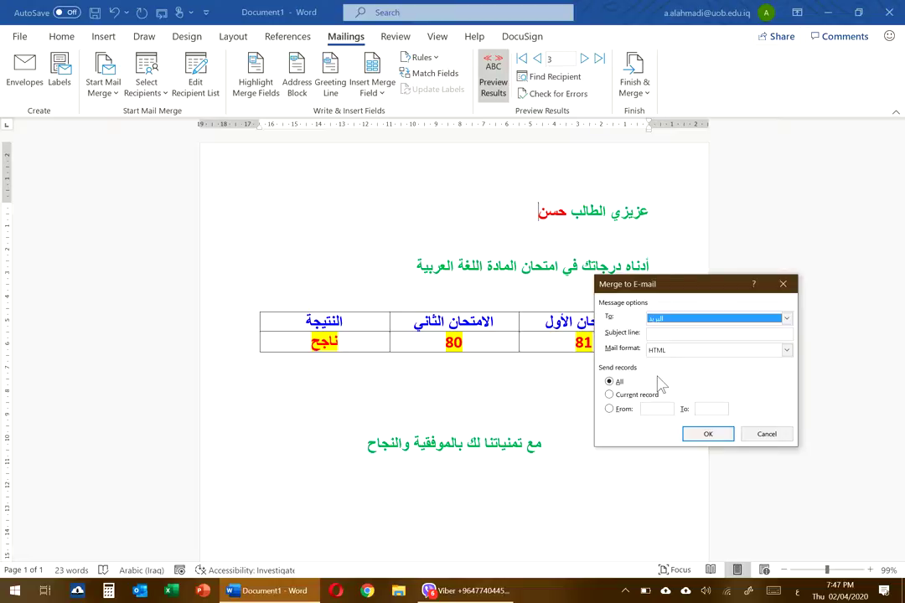
left_click(672, 333)
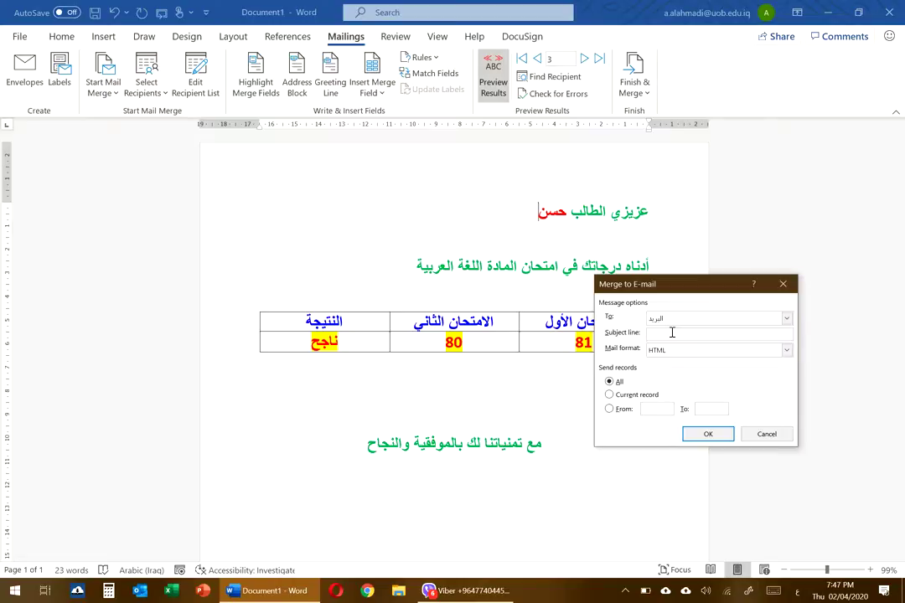
type("درجات")
type(" امتحان اللغة العربية")
key("Return")
left_click(662, 350)
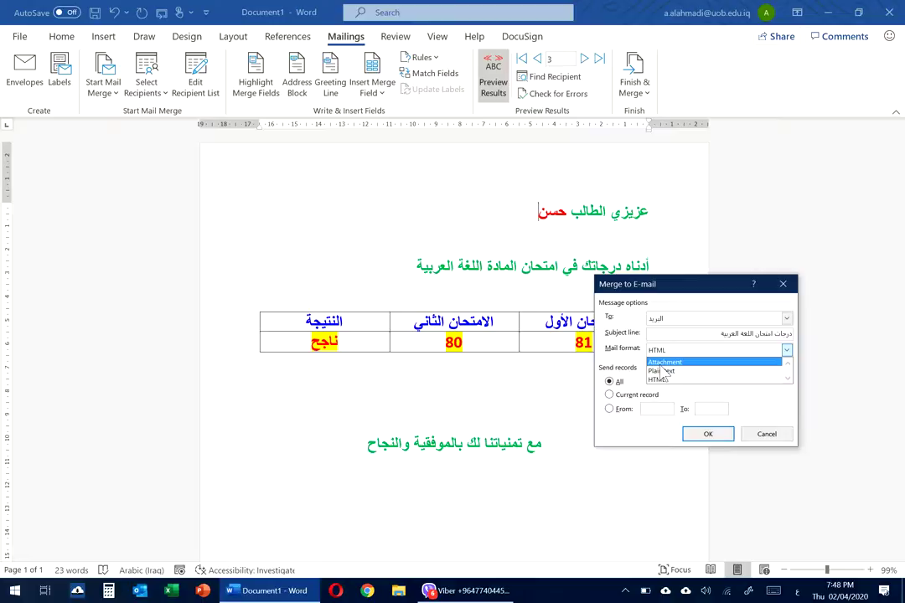
left_click(665, 362)
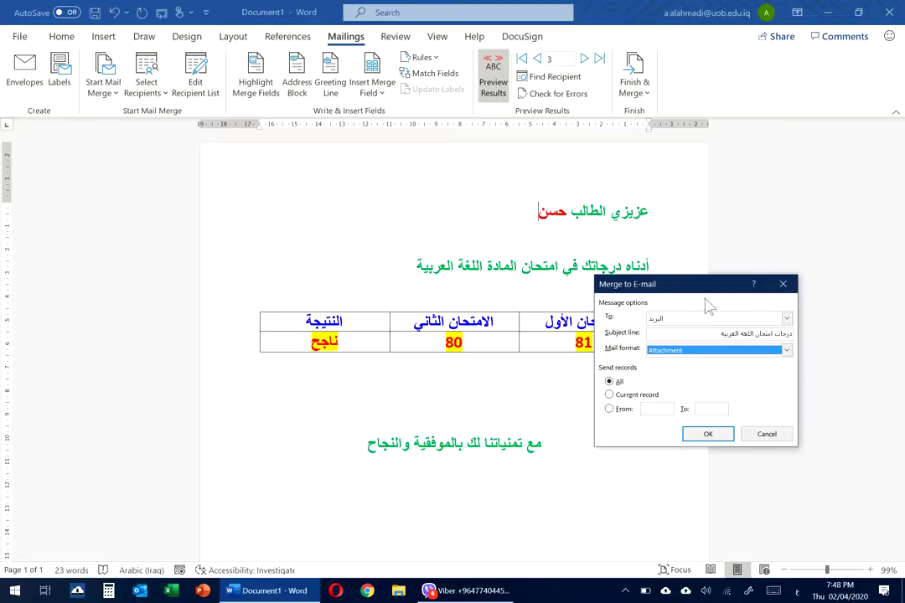
Step: Cancel the merge dialog and step the preview back to record 1, then forward to record 3
left_click(783, 285)
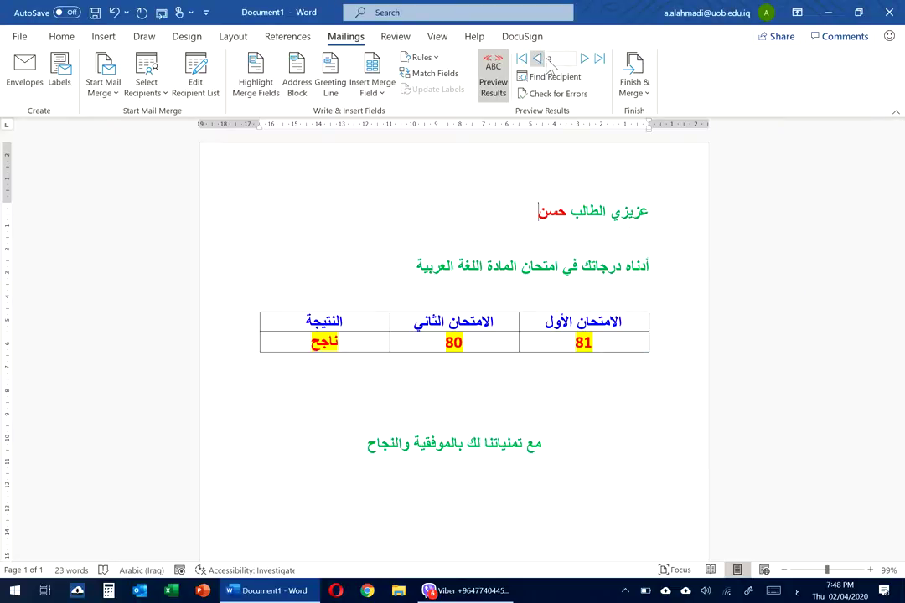
left_click(537, 60)
left_click(537, 60)
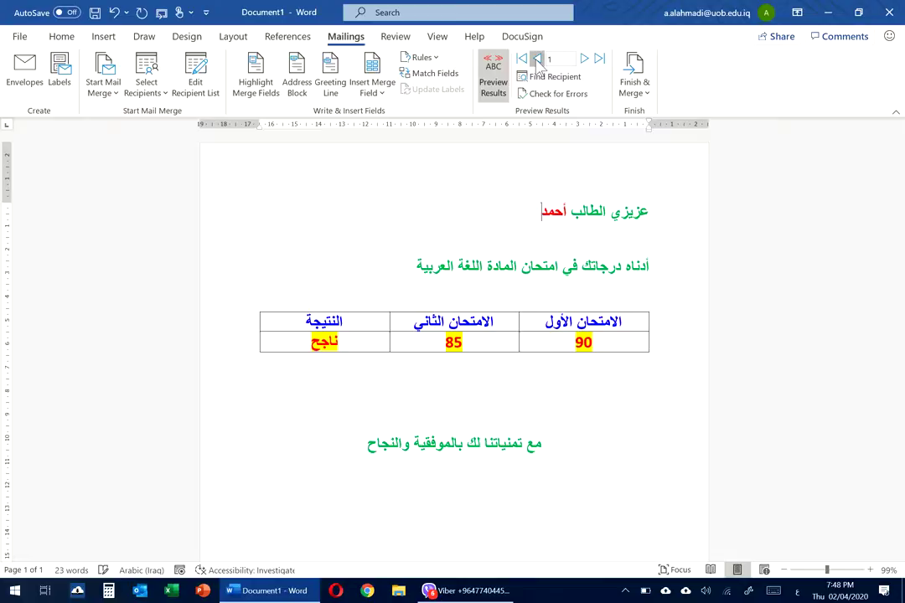
left_click(584, 59)
left_click(584, 59)
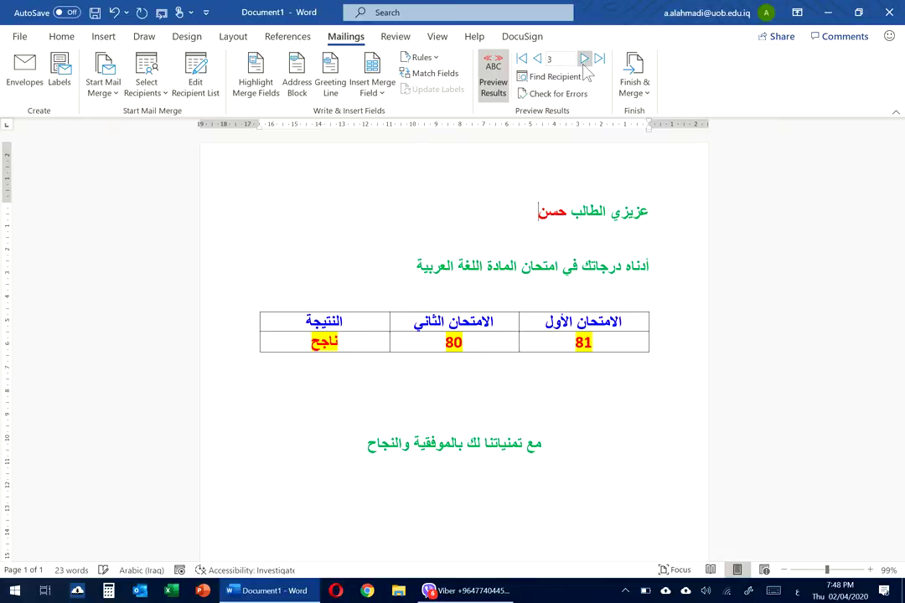
Step: Restart Finish & Merge to e-mail, limited to records 1 through 2
left_click(632, 90)
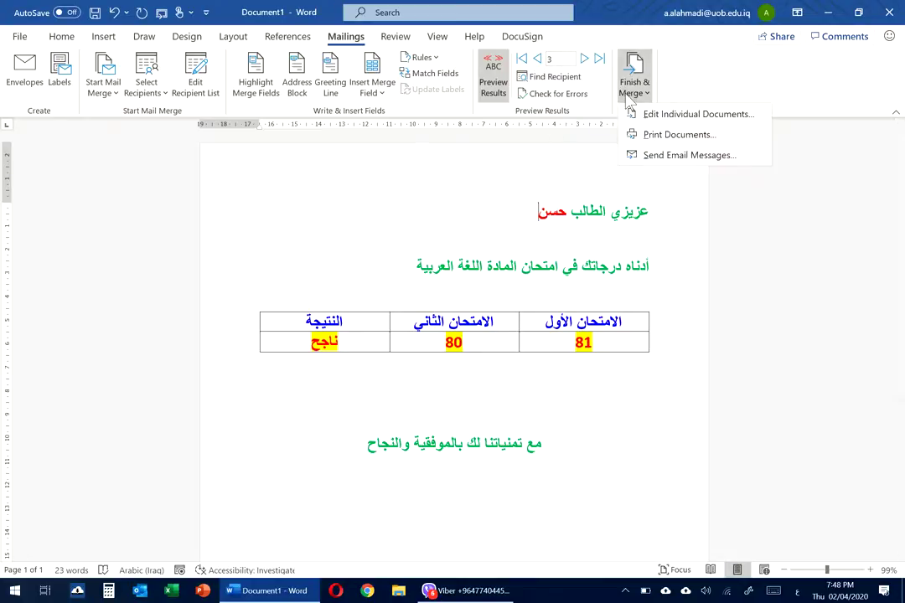
left_click(650, 156)
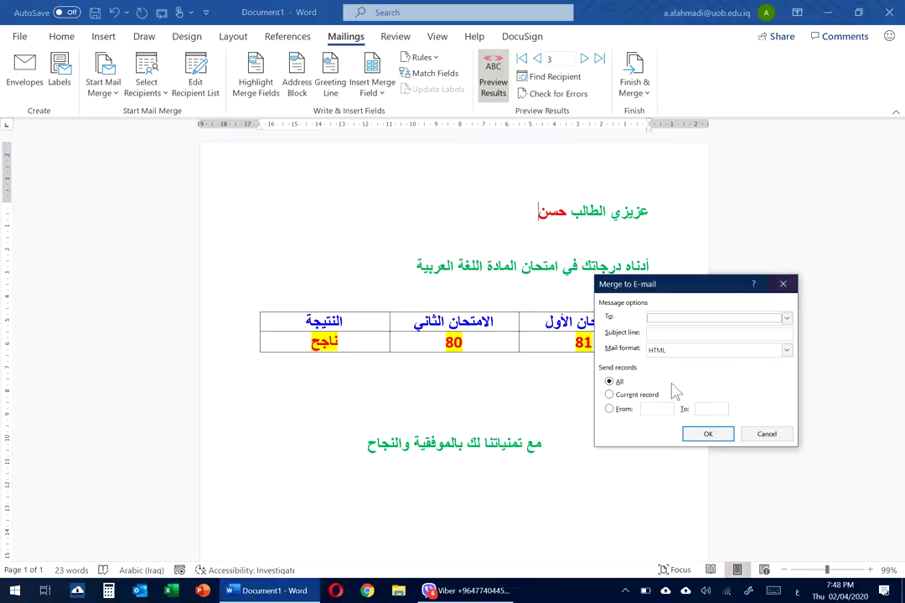
left_click(610, 409)
left_click(657, 408)
type("1")
key("Tab")
type("2")
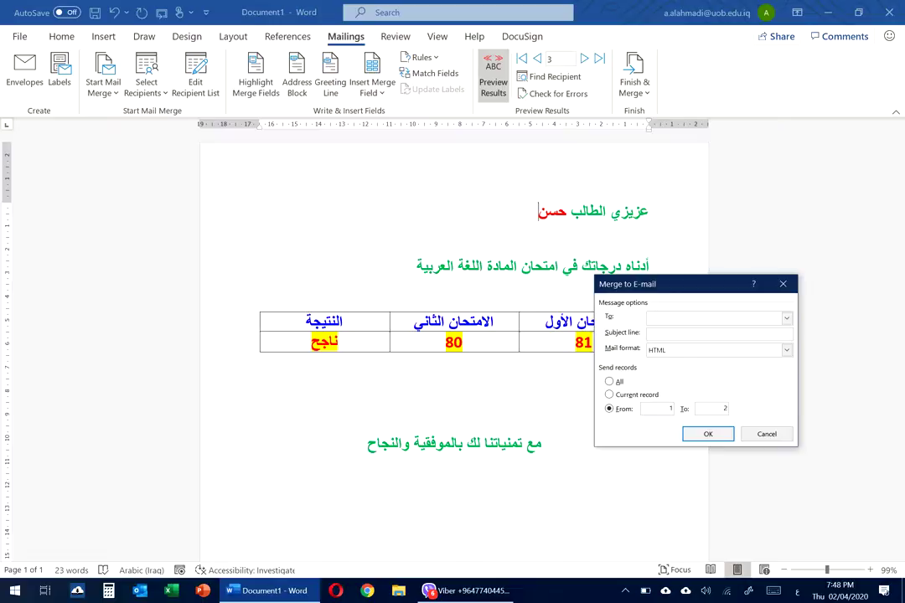
key("Return")
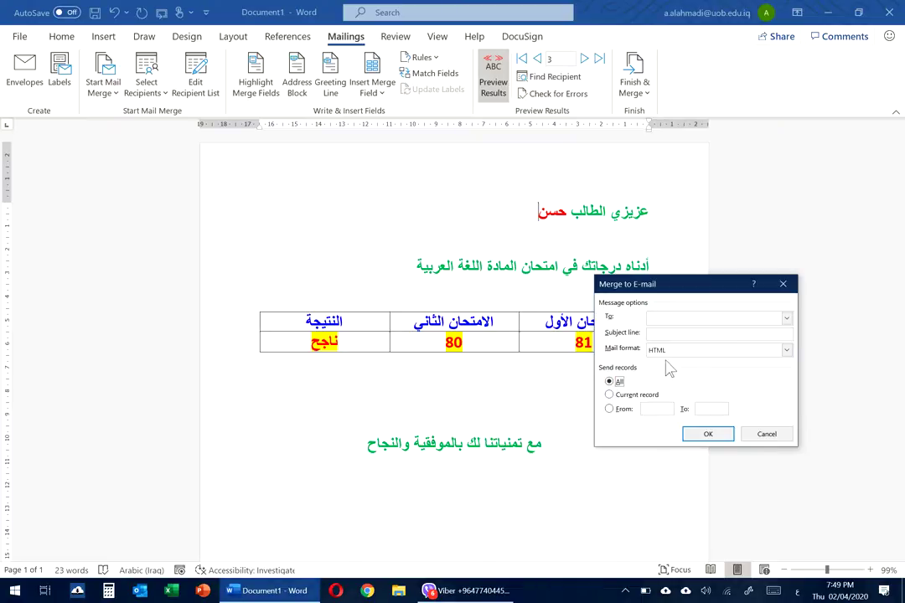
Step: Choose Attachment as the mail format and confirm the merge settings
left_click(683, 359)
left_click(662, 362)
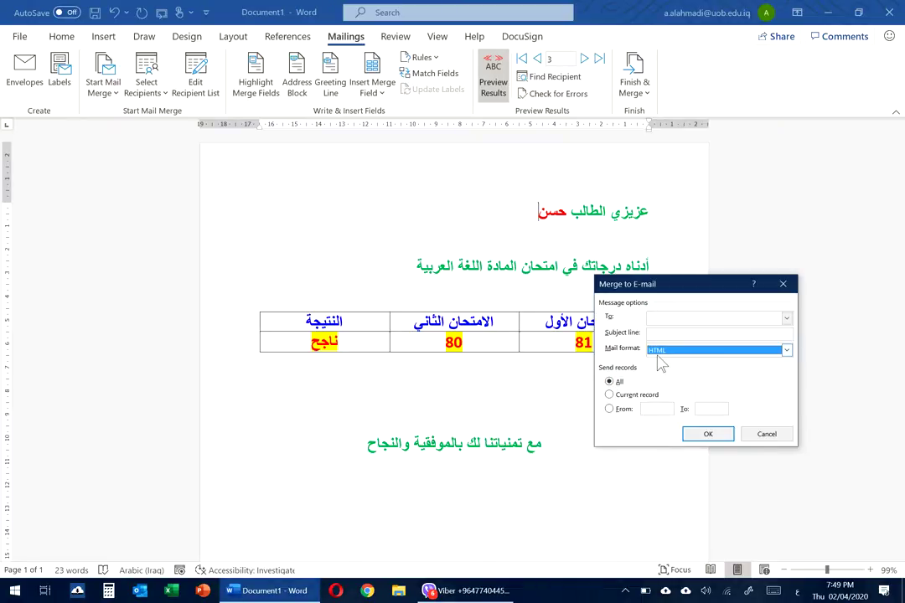
left_click(662, 350)
left_click(661, 357)
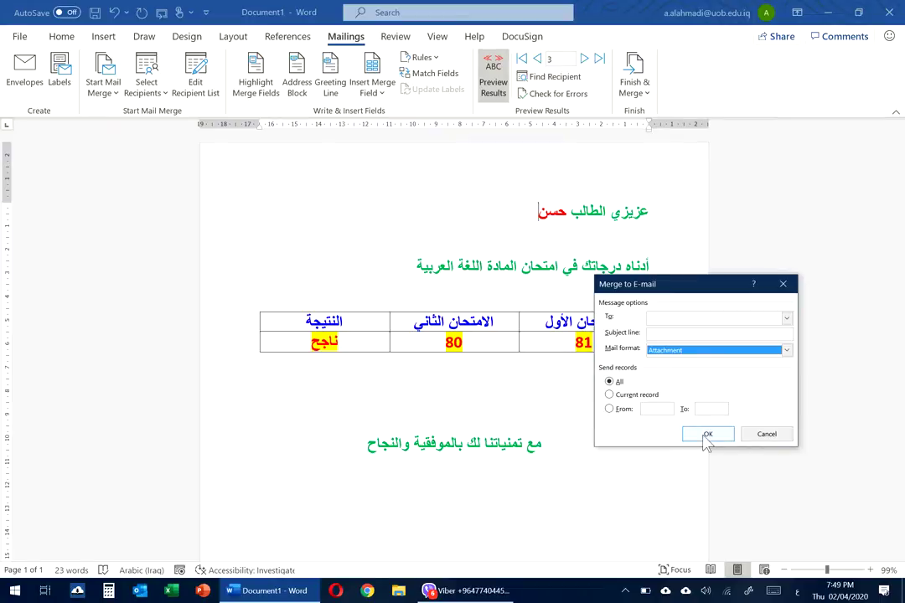
left_click(708, 434)
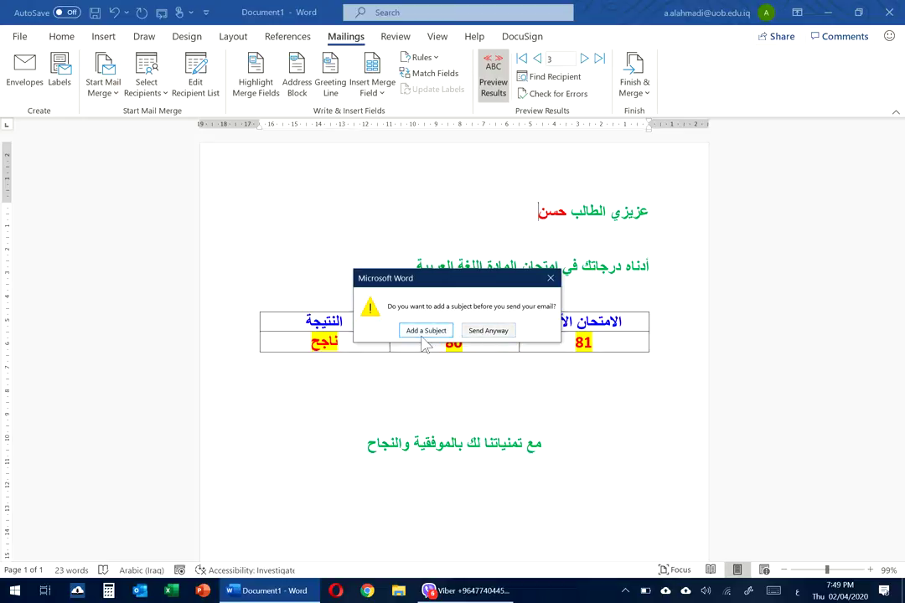
Step: Go back, set To: البريد and retype the subject as 'اللغة العربية'
left_click(419, 332)
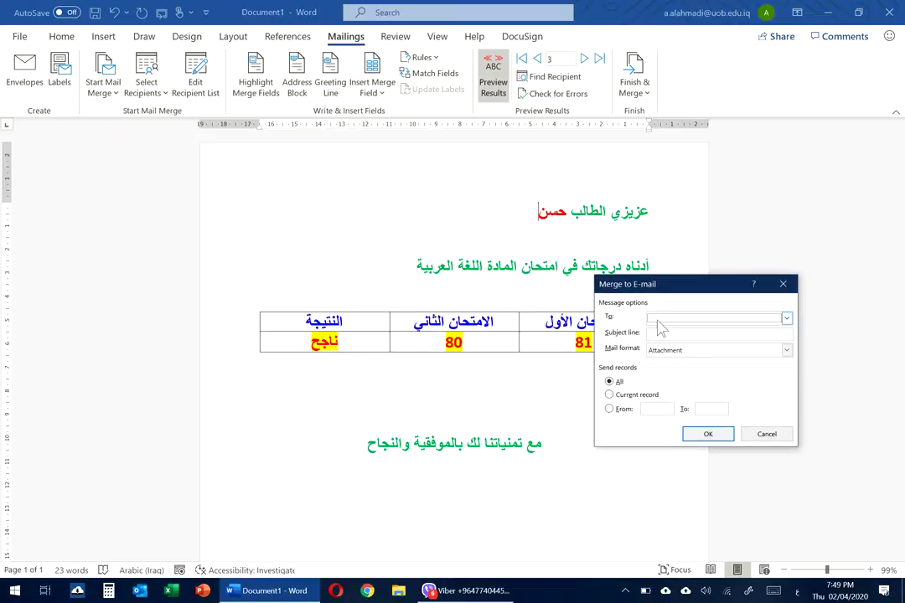
left_click(662, 319)
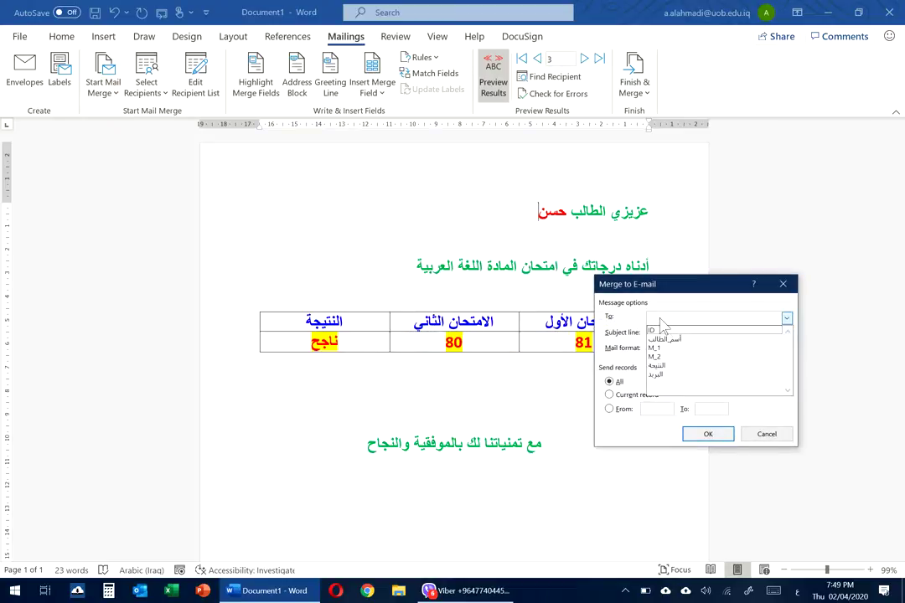
left_click(657, 376)
left_click(693, 335)
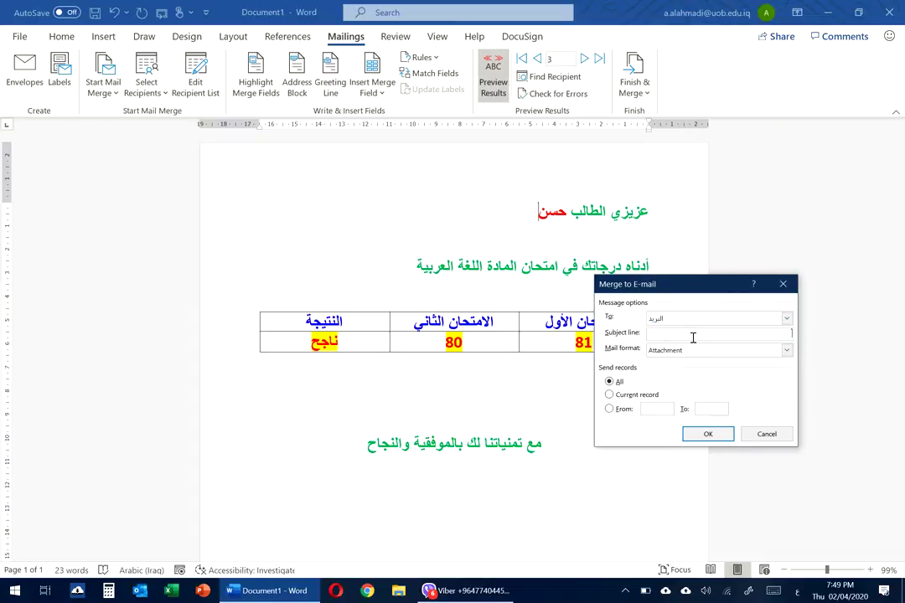
type("اللغة العربية")
Step: Confirm Merge to E-mail and allow every Outlook security prompt until all letters are sent
left_click(691, 435)
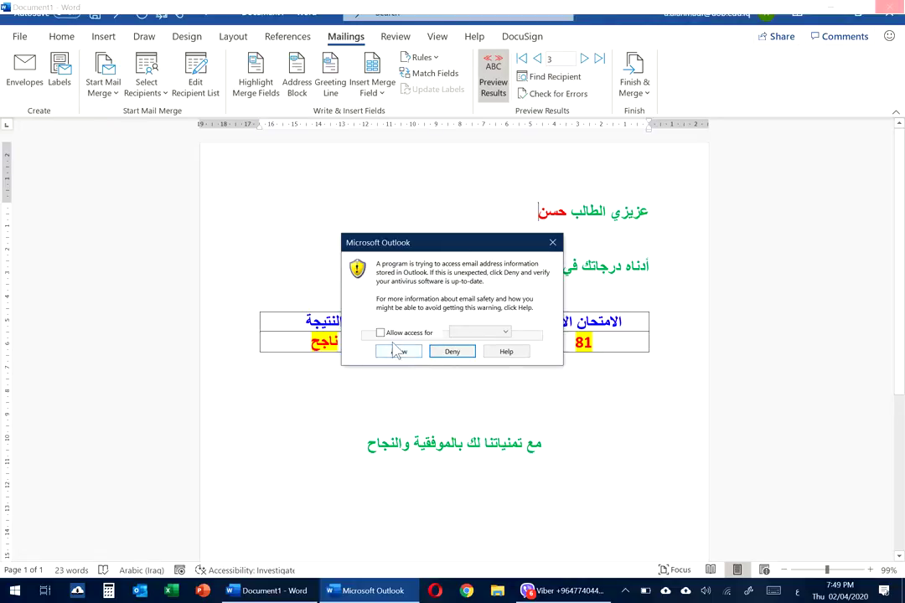
left_click(400, 354)
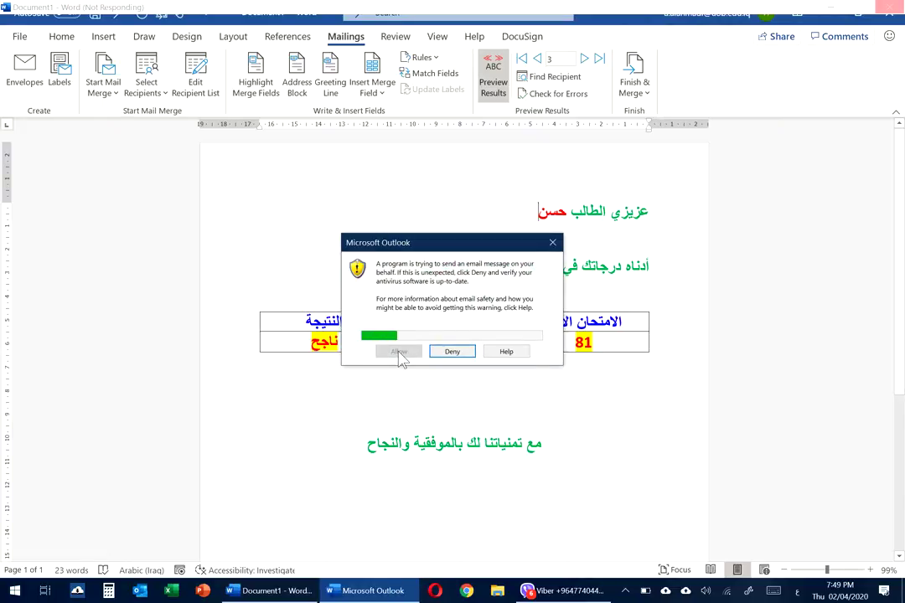
left_click(390, 354)
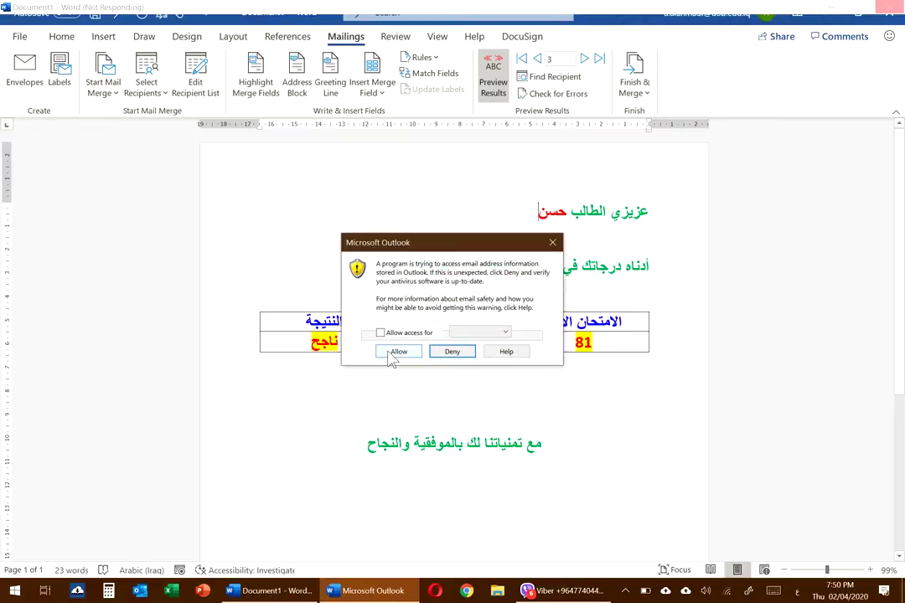
left_click(390, 353)
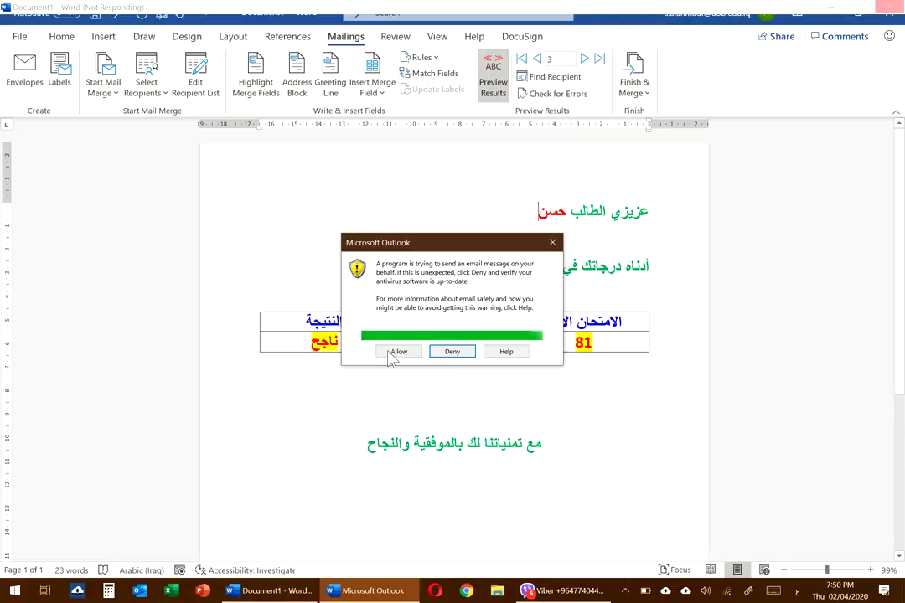
left_click(398, 351)
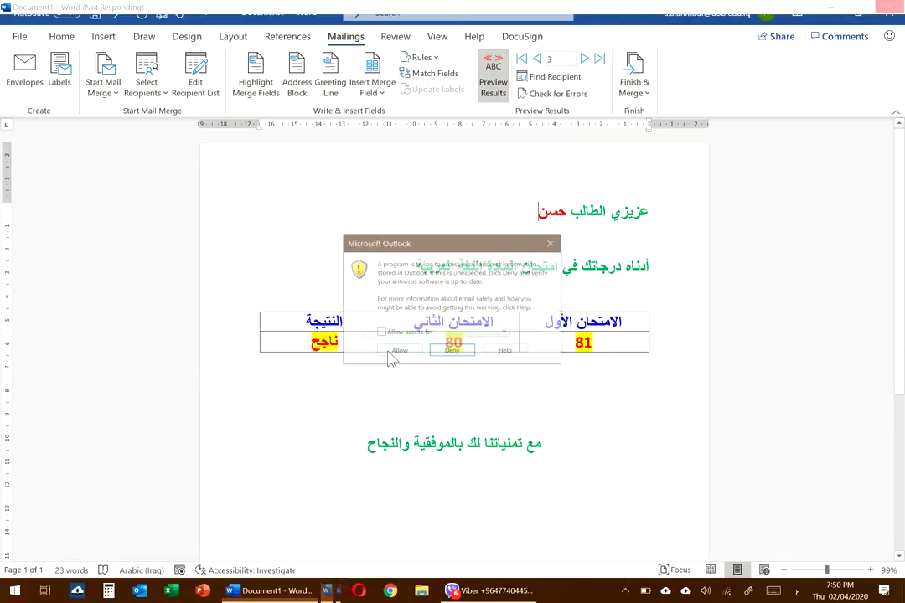
left_click(398, 351)
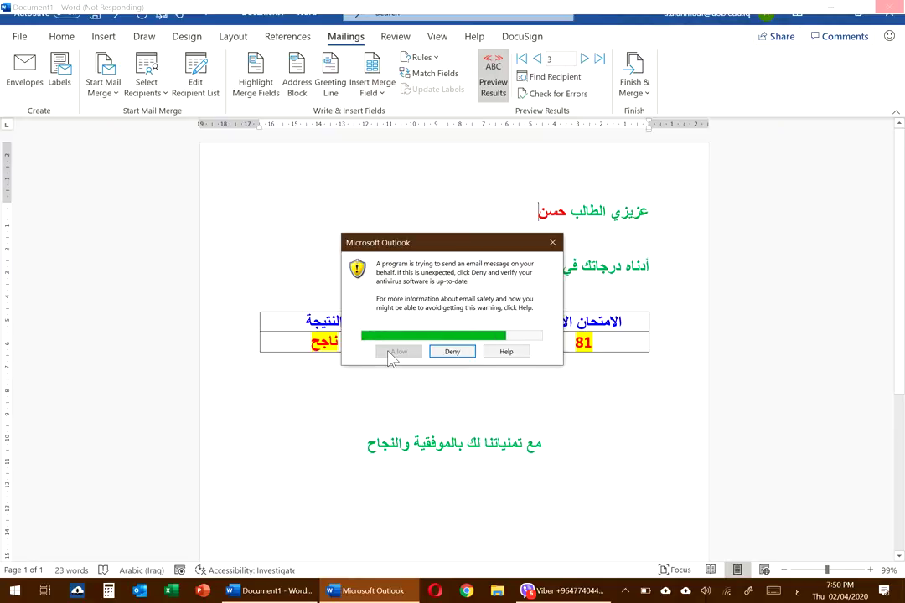
left_click(394, 352)
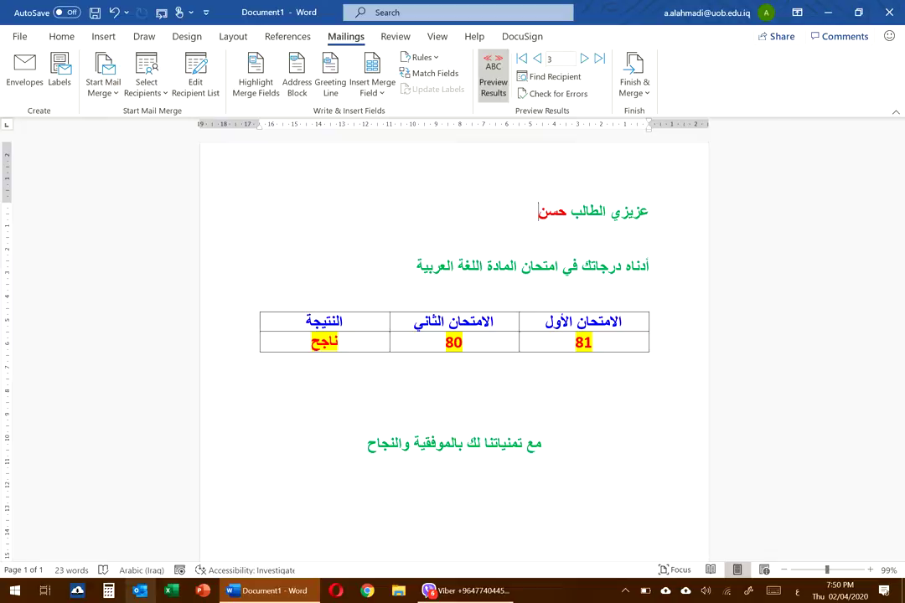
Step: Open Outlook's Add Account dialog from the account settings, then close it without connecting
left_click(140, 591)
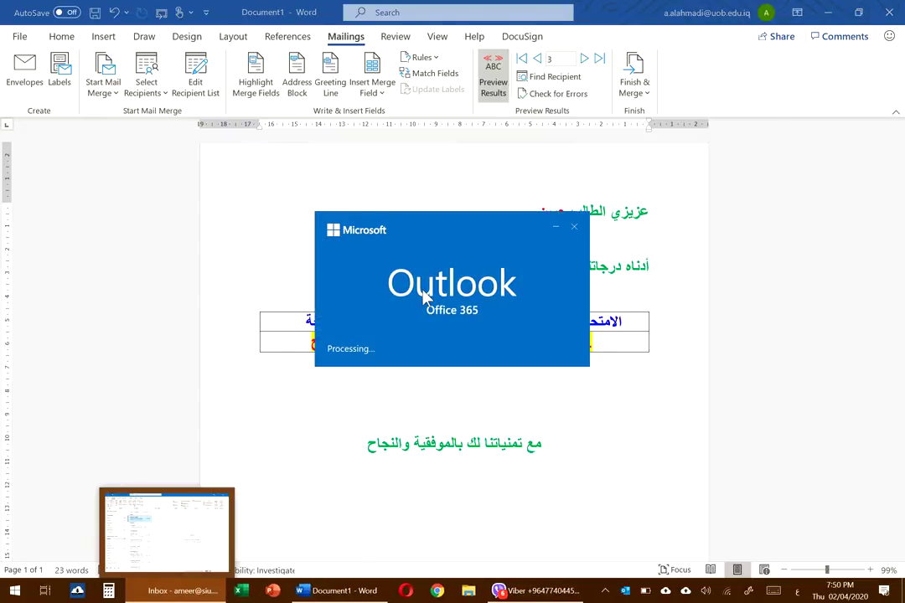
left_click(20, 36)
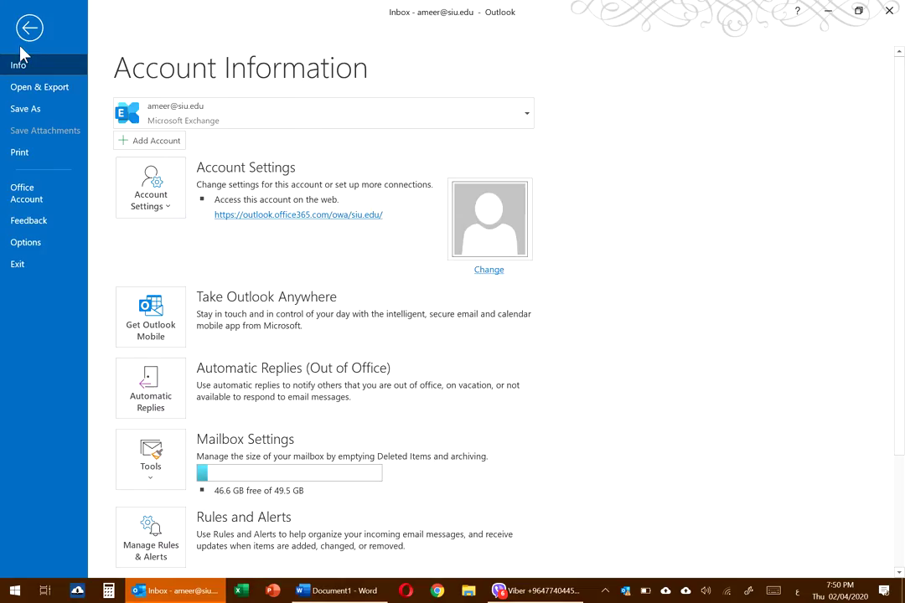
left_click(153, 193)
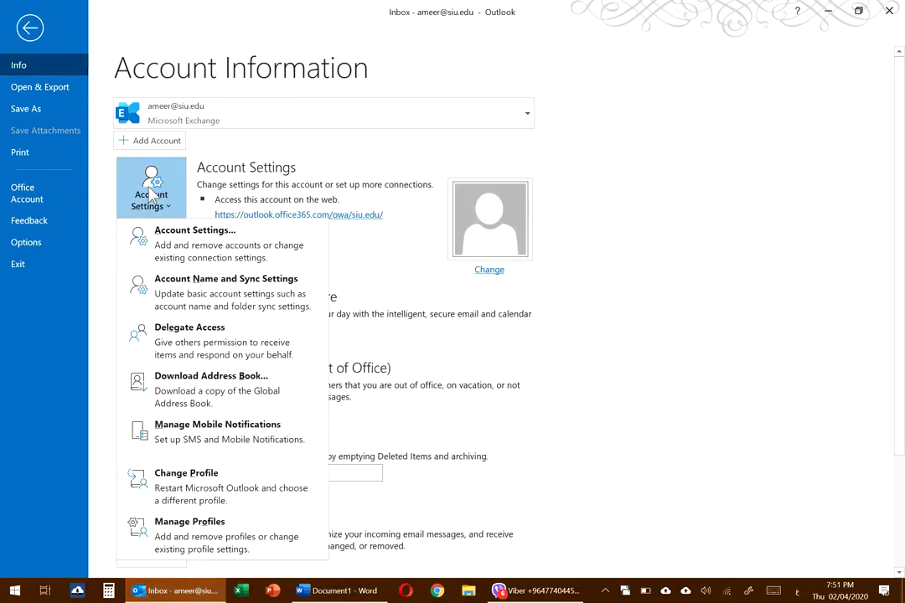
left_click(155, 143)
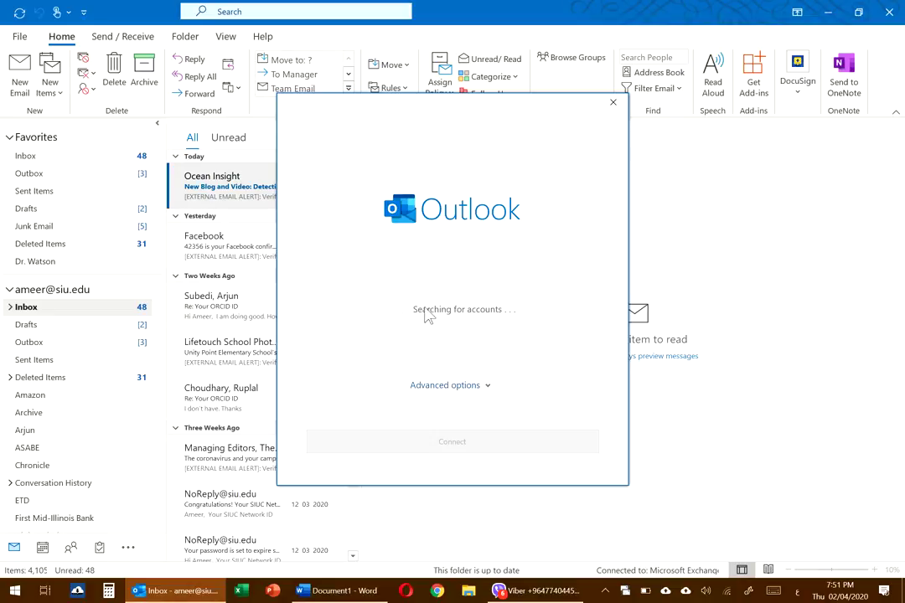
left_click(612, 103)
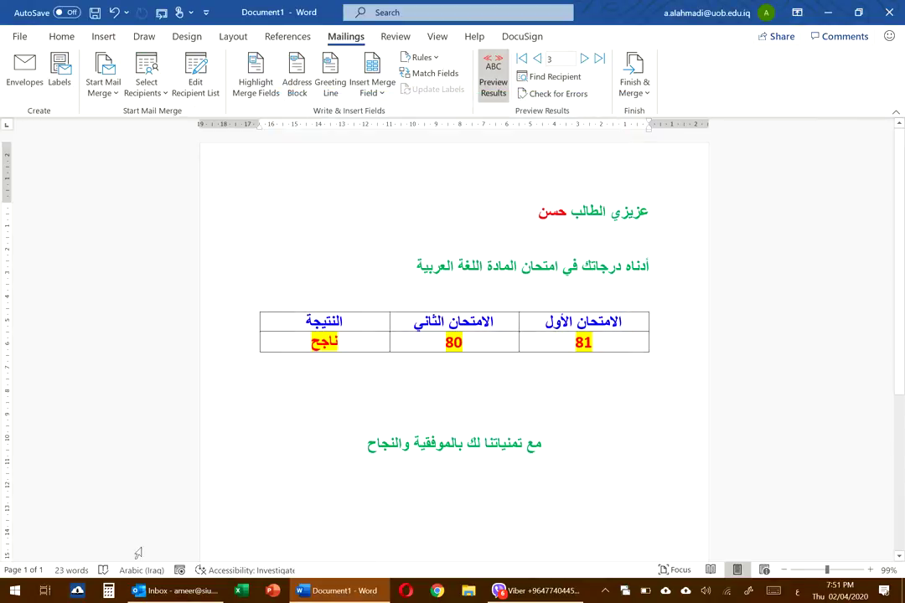
Step: Collapse the other folder trees and open the third account's Inbox showing three اللغة العربية messages
left_click(173, 591)
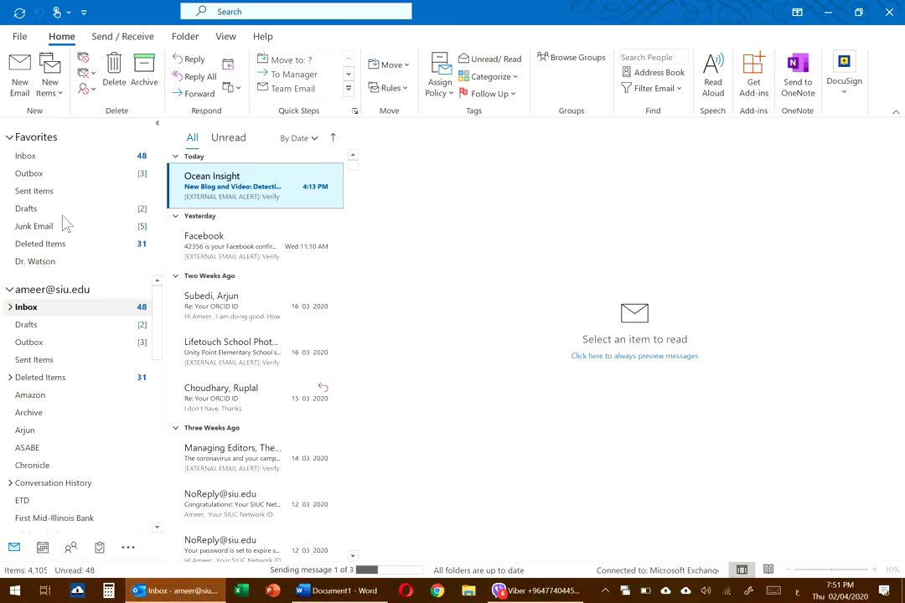
left_click(10, 290)
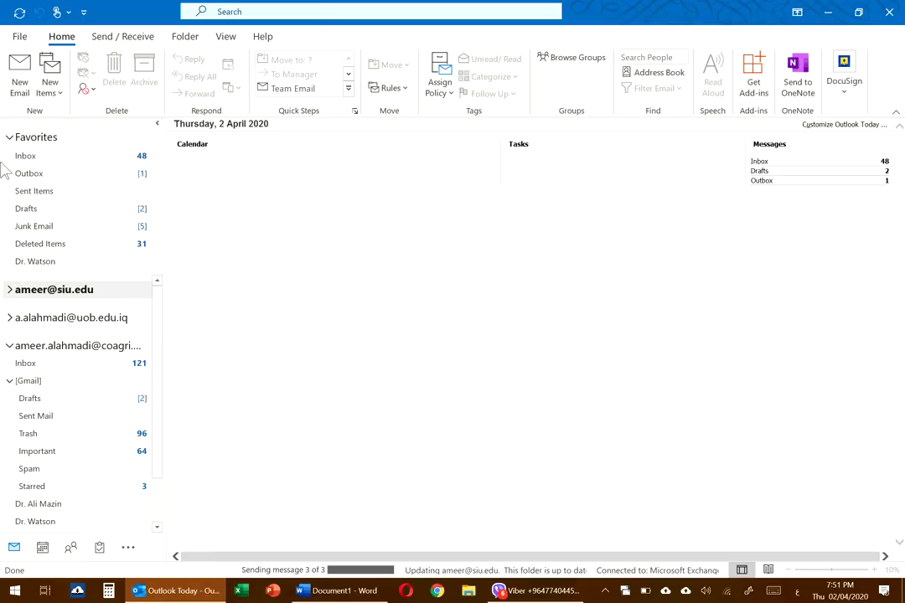
left_click(9, 138)
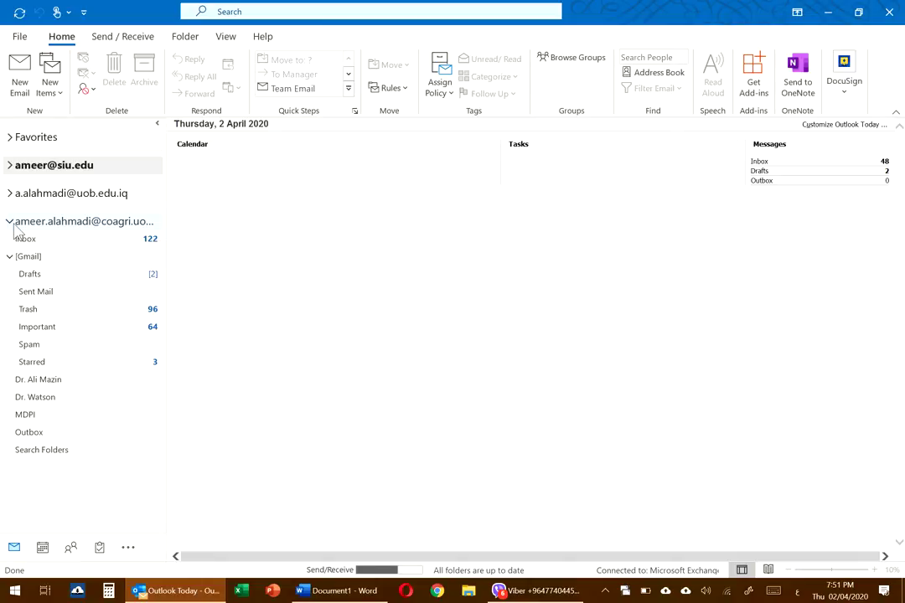
left_click(11, 224)
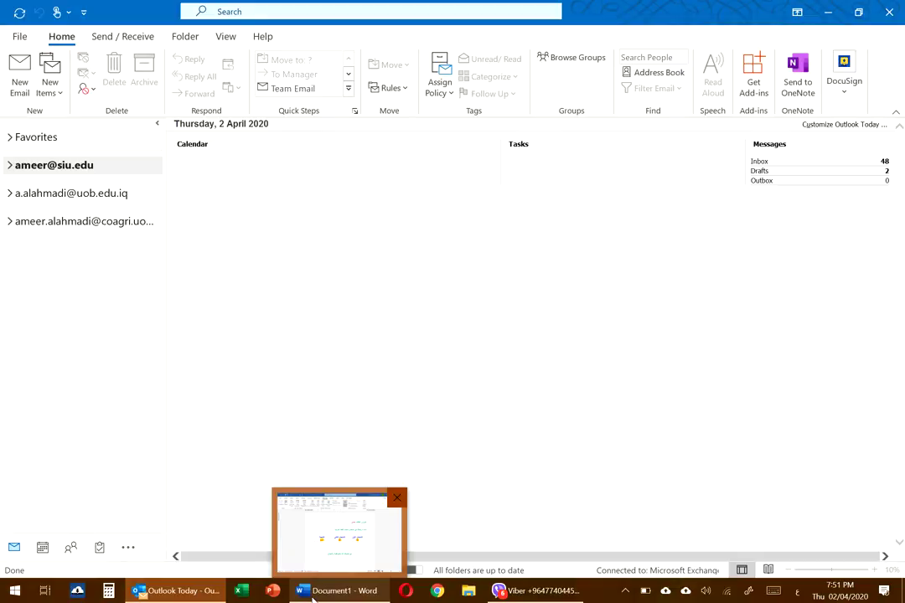
left_click(10, 223)
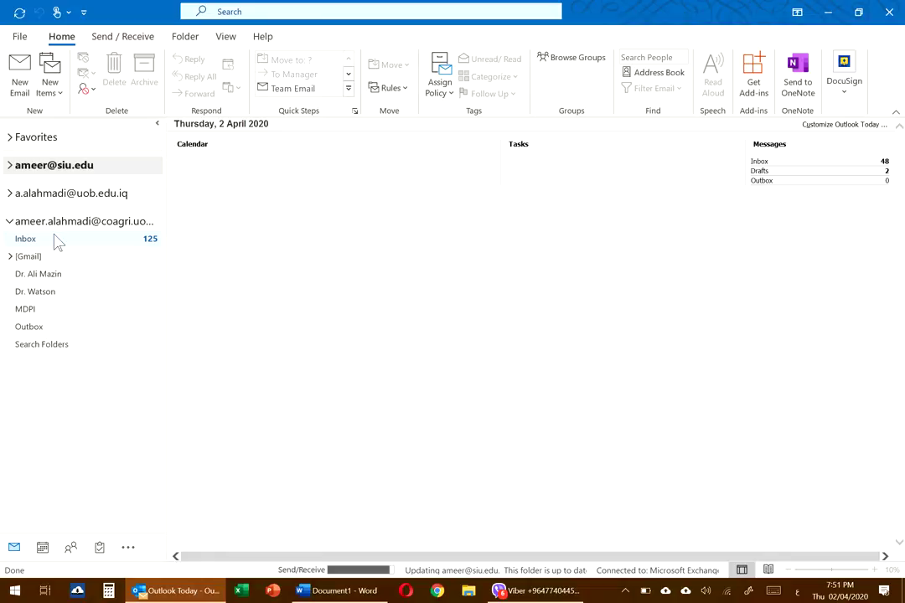
left_click(57, 241)
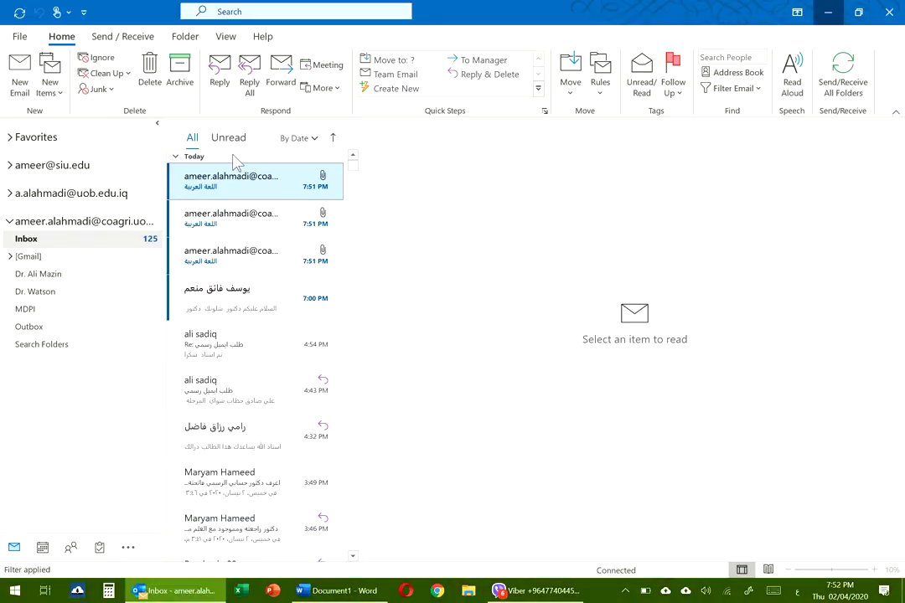
left_click(827, 12)
Step: Open الطلاب.accdb, widen the البريد column in الدرجات, then close Access without saving
left_click(830, 12)
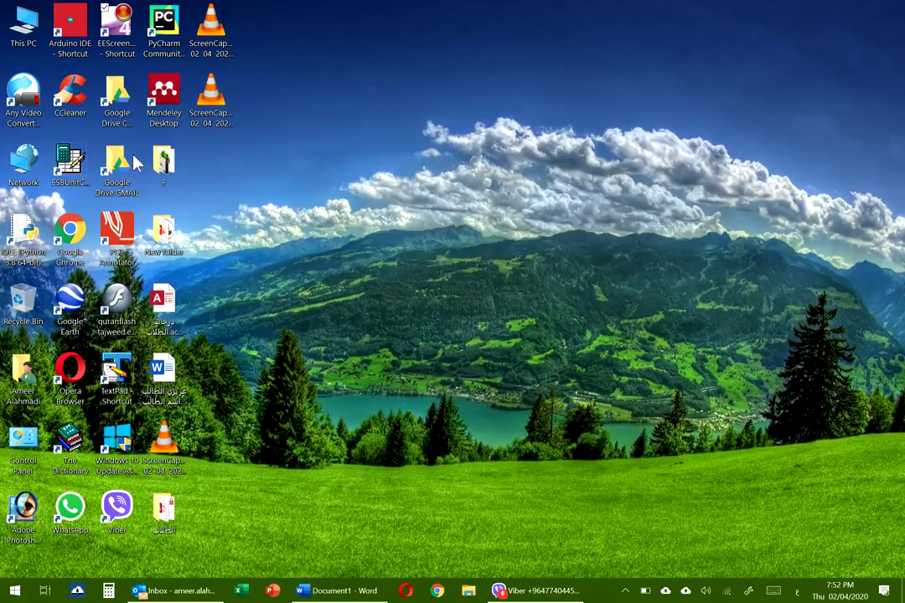
double_click(172, 508)
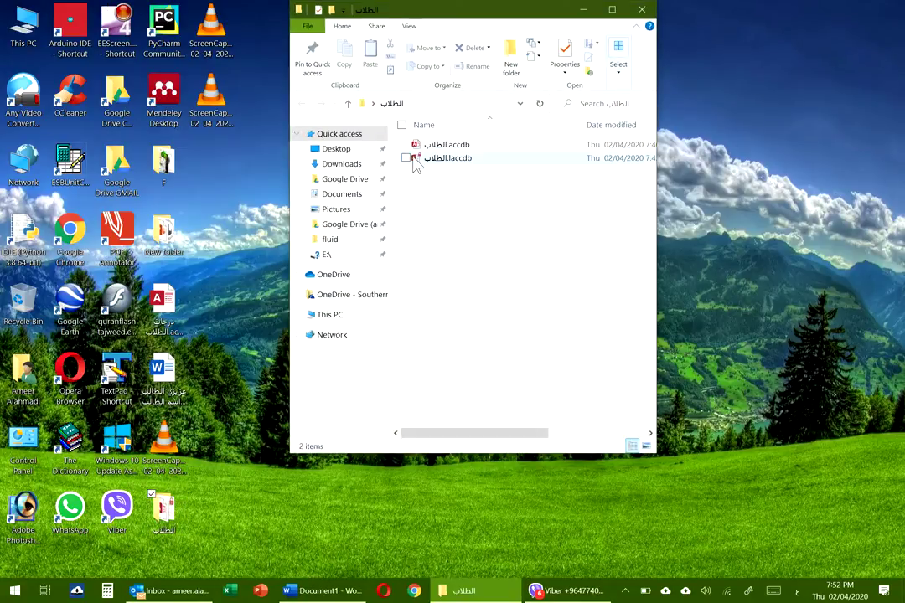
double_click(432, 147)
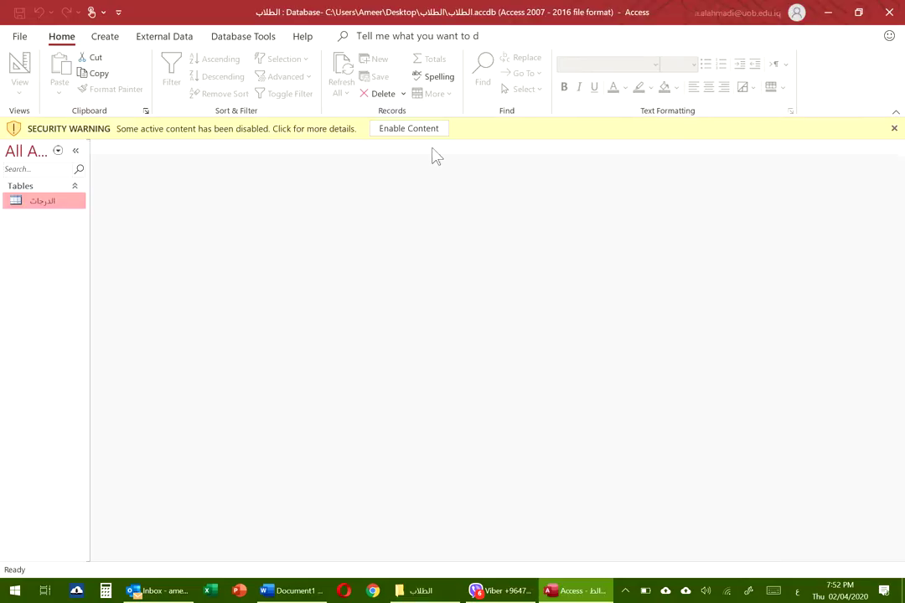
left_click(403, 134)
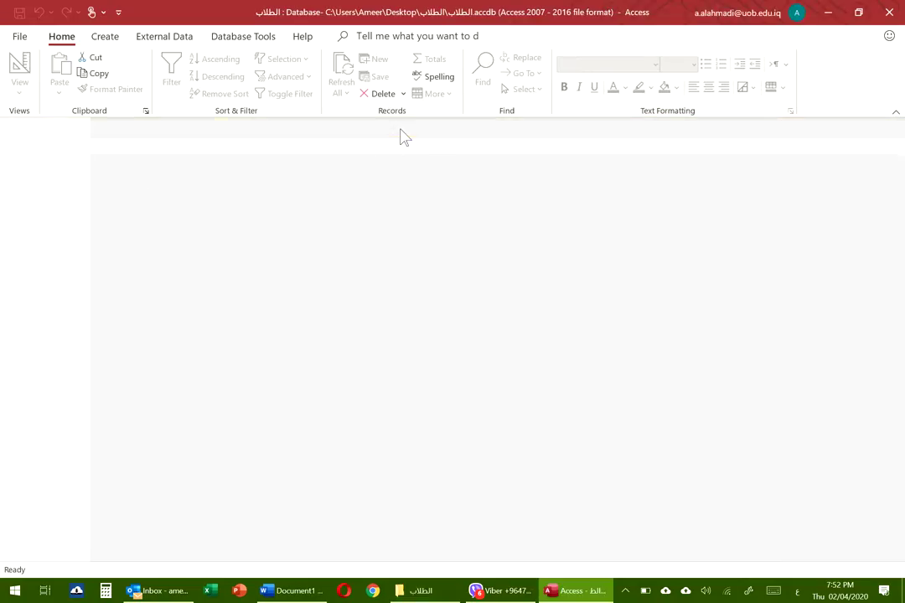
left_click(34, 179)
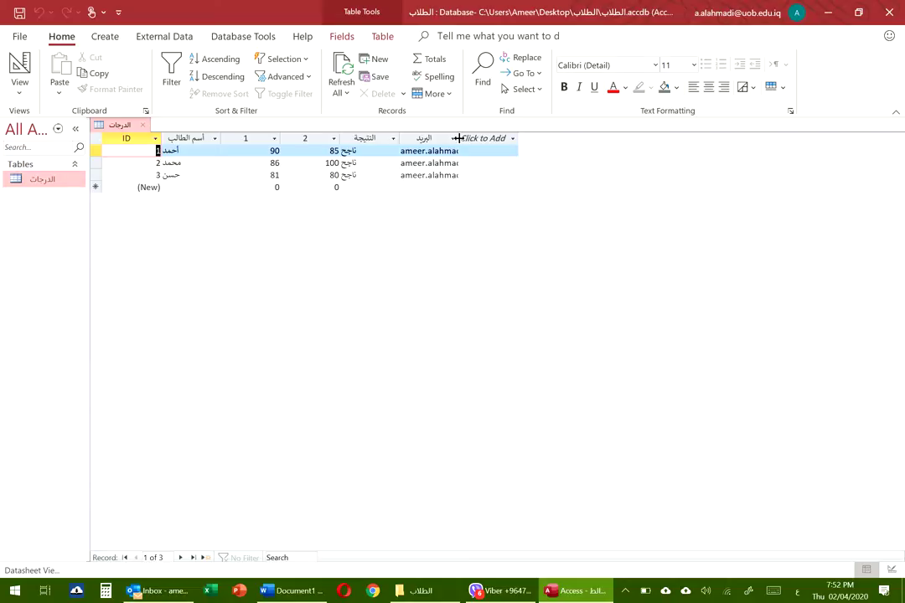
double_click(457, 139)
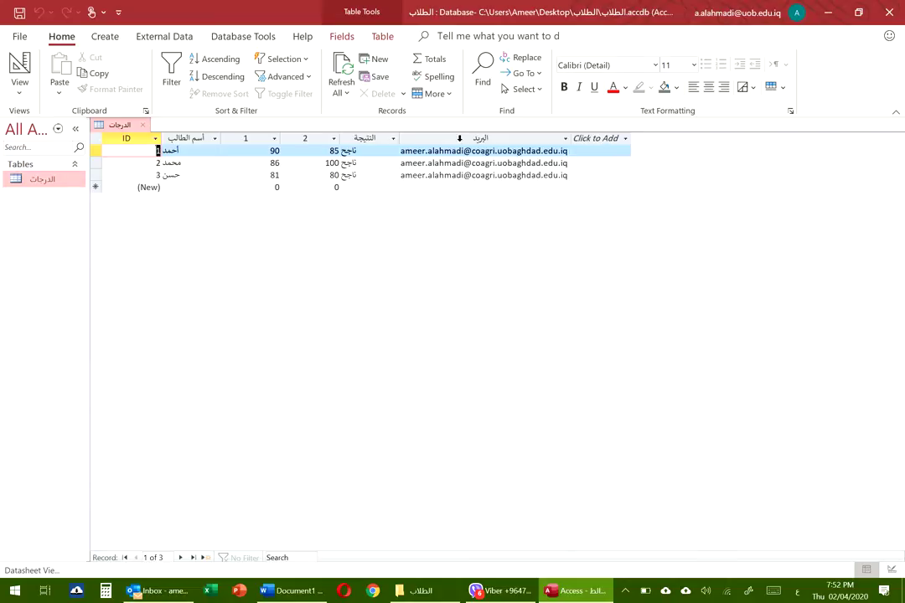
left_click(889, 12)
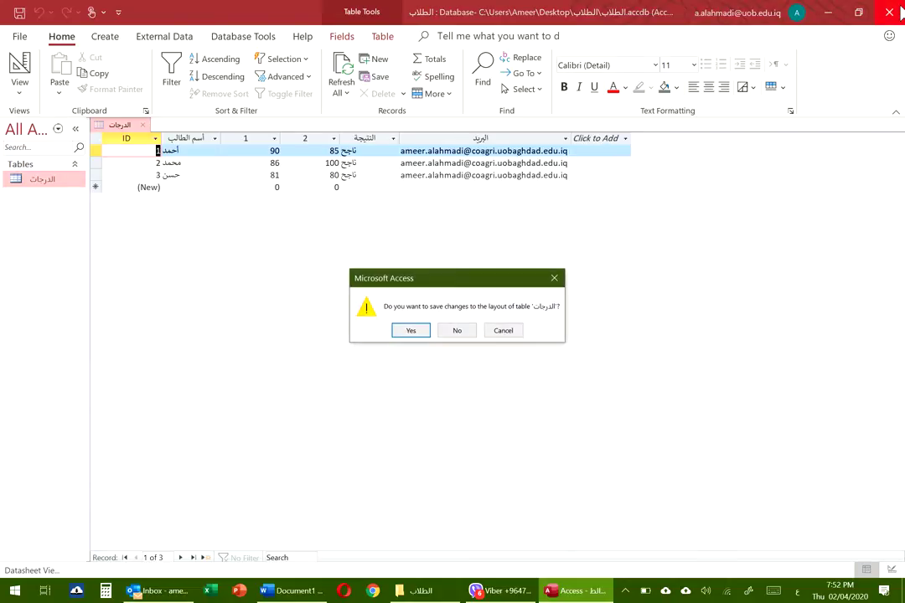
left_click(458, 332)
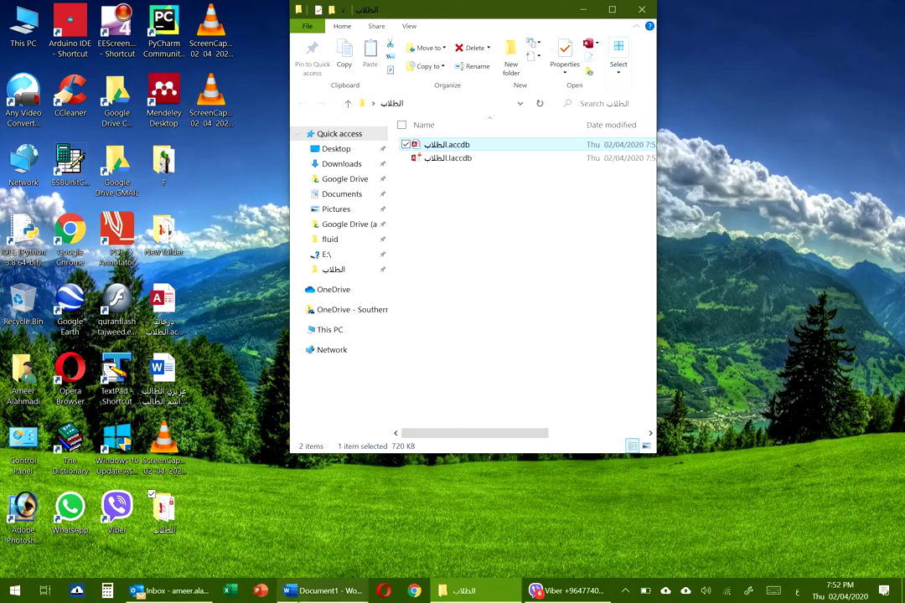
Step: Open the first اللغة العربية message and its attached اللغة العربية.docx in Word
left_click(170, 591)
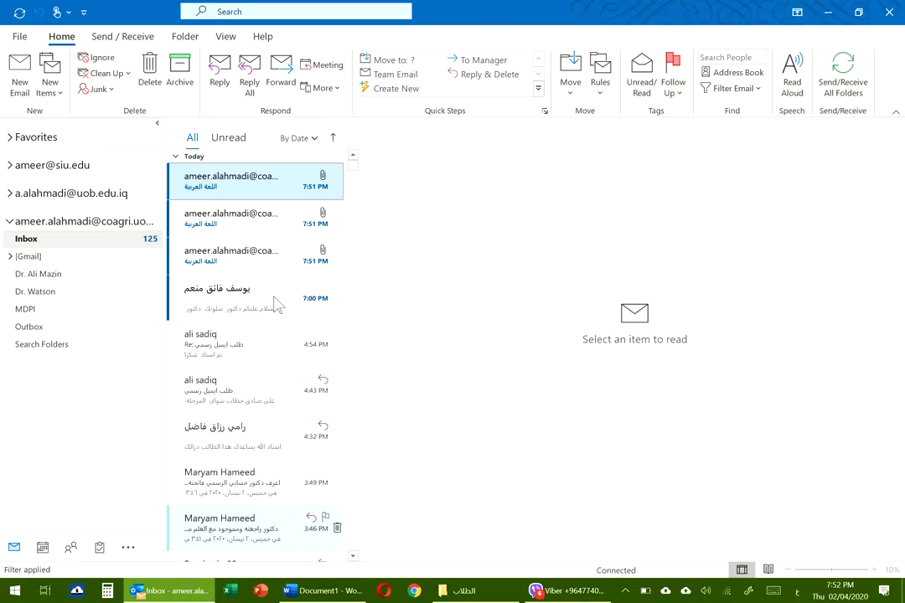
double_click(235, 192)
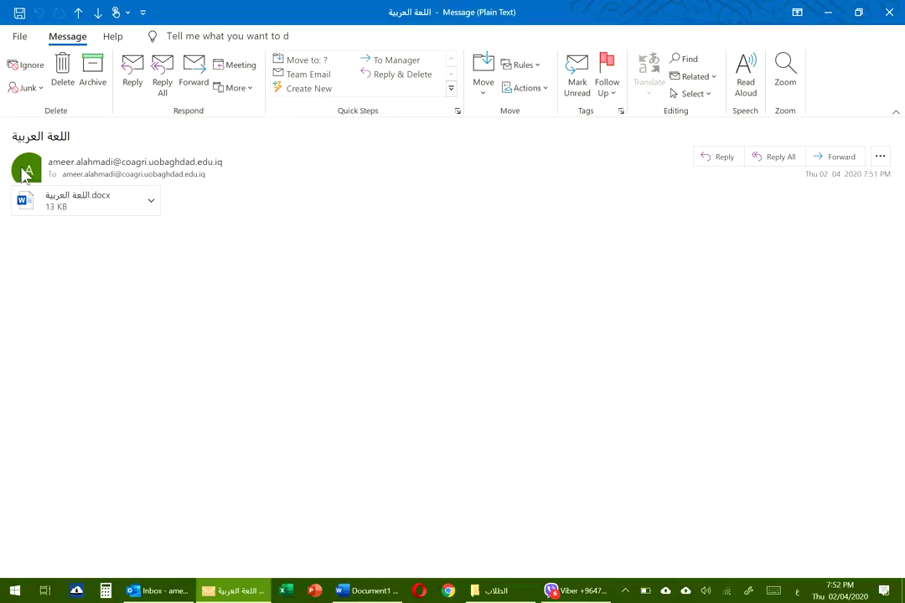
left_click(130, 205)
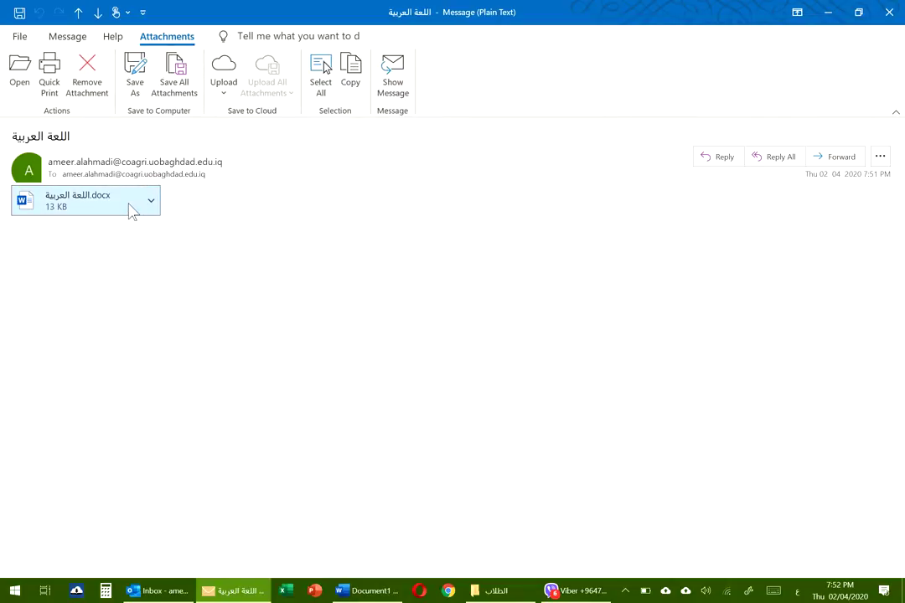
double_click(130, 208)
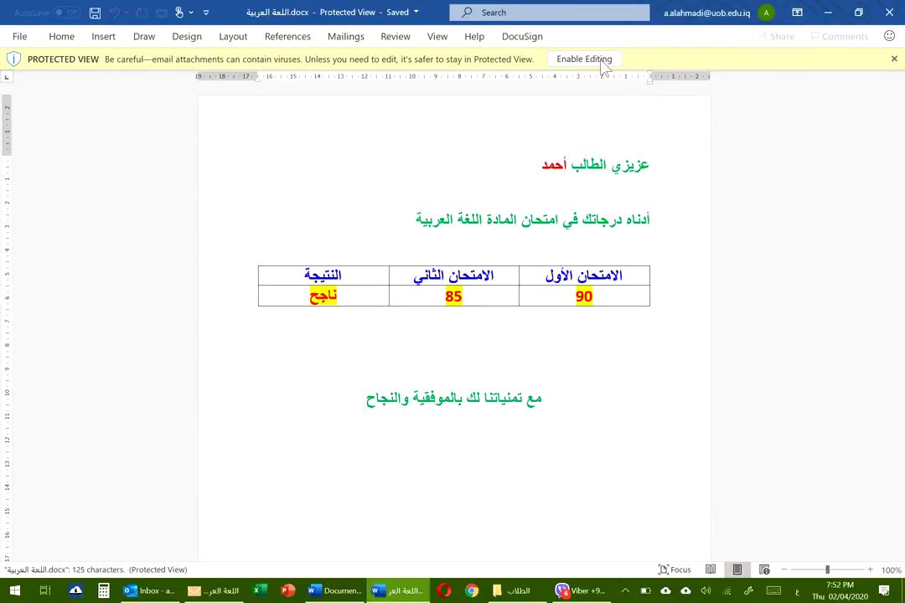
Step: Enable editing on the attached letter to review grades 90 and 85 with result ناجح
left_click(584, 58)
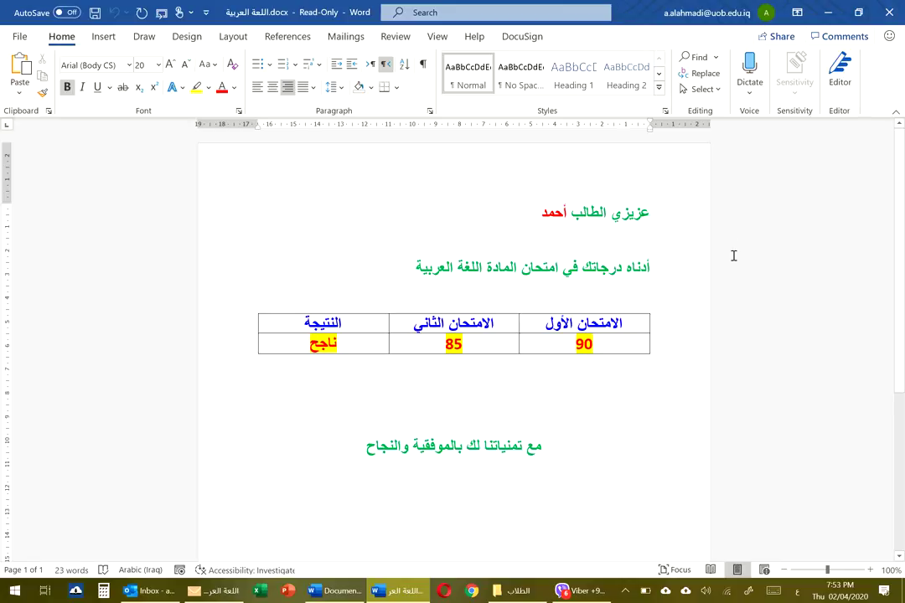
Step: Close the attachment, close Document1 without saving, then close the message and Outlook
left_click(889, 12)
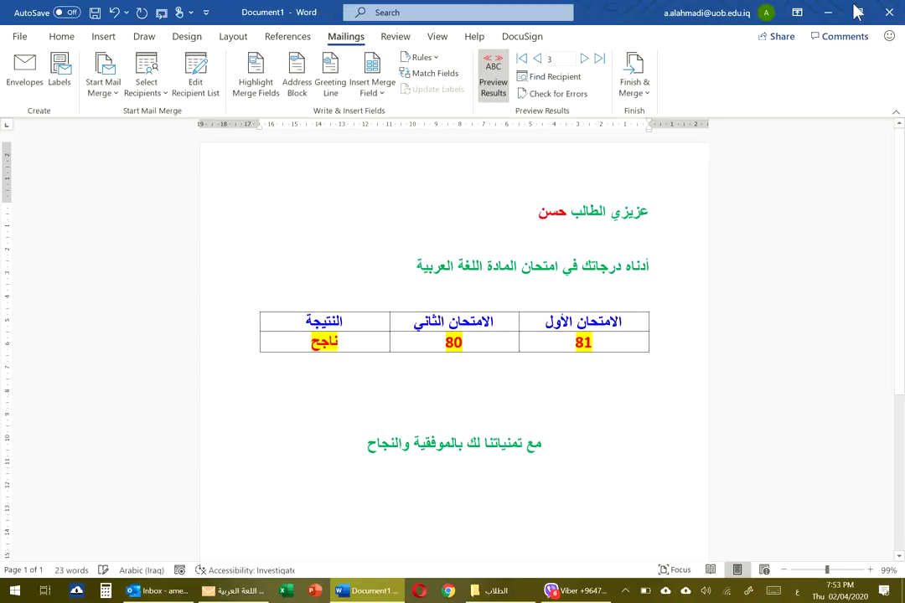
key("ctrl+w")
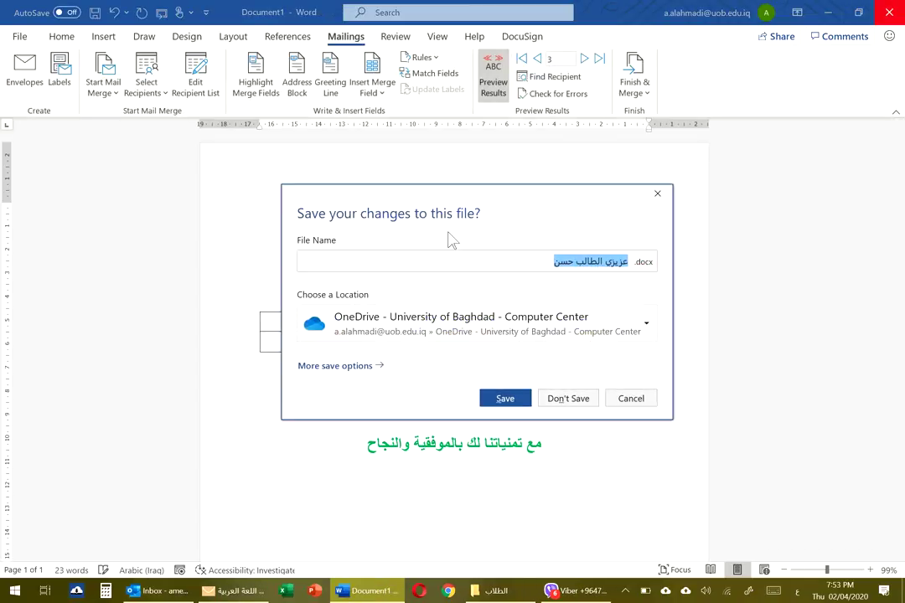
left_click(569, 399)
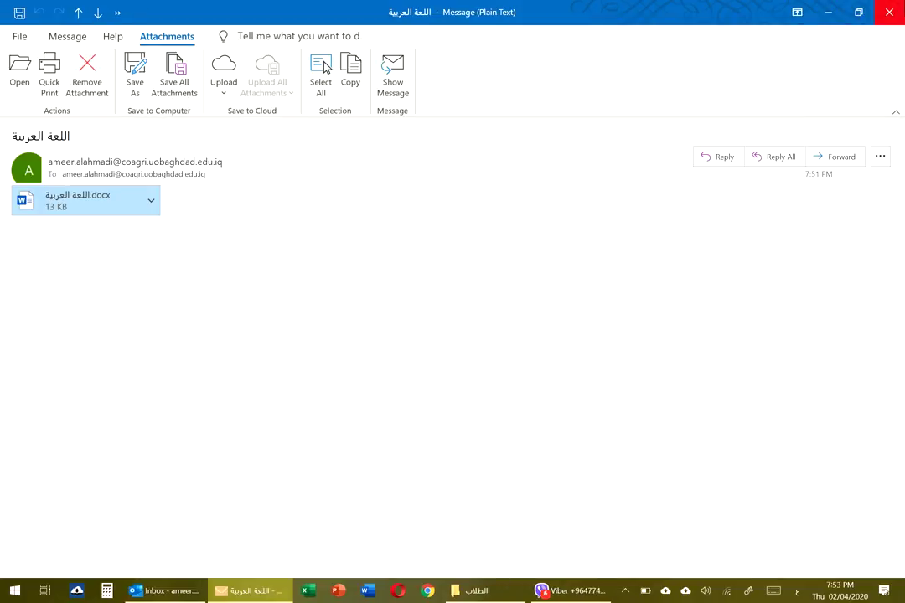
left_click(891, 10)
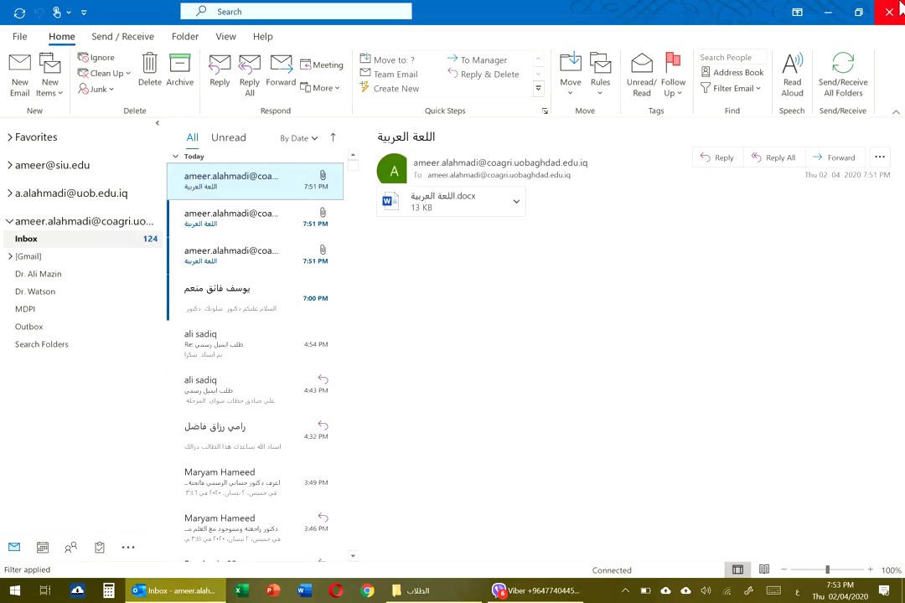
left_click(897, 5)
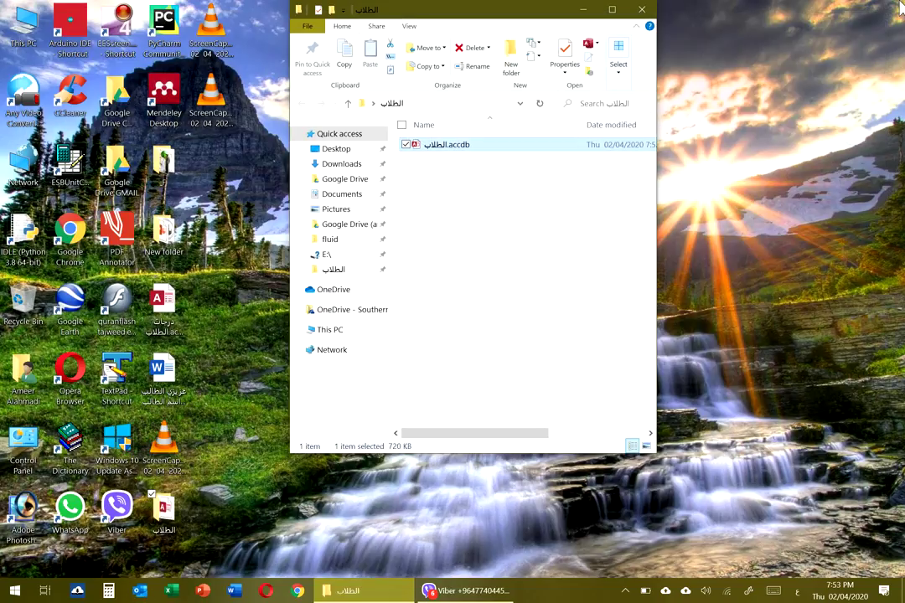